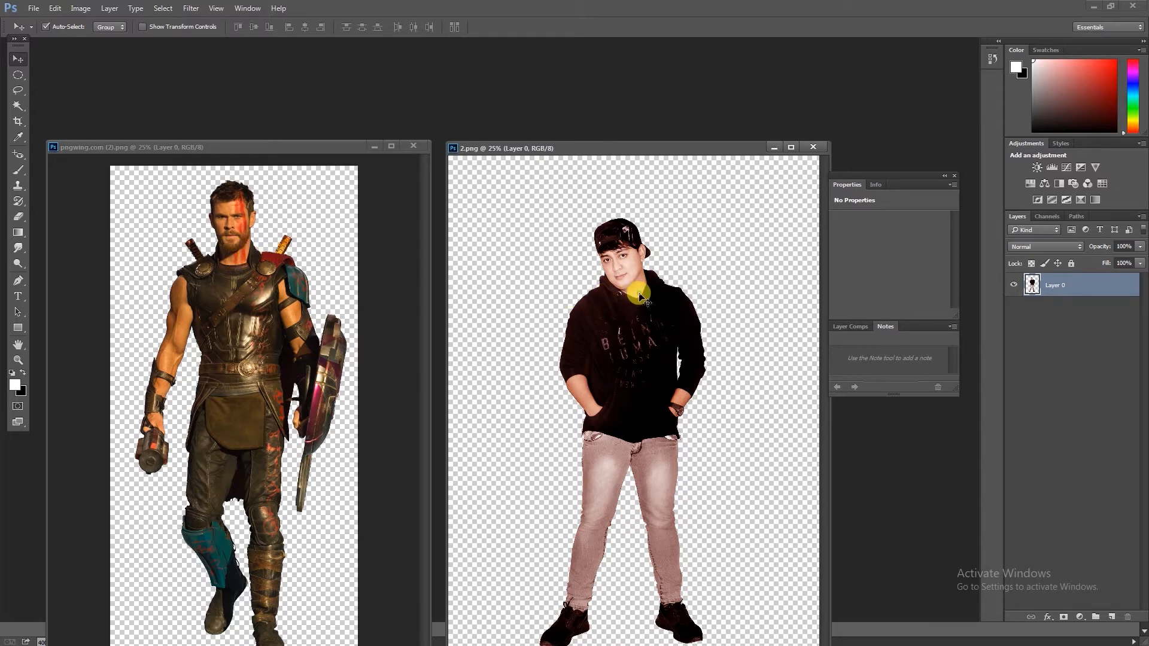
- Trace a closed Pen path around the man's face in 2.png, along the jaw, chin and brow line
key(z)
drag(625, 263, 652, 339)
key(ctrl+minus)
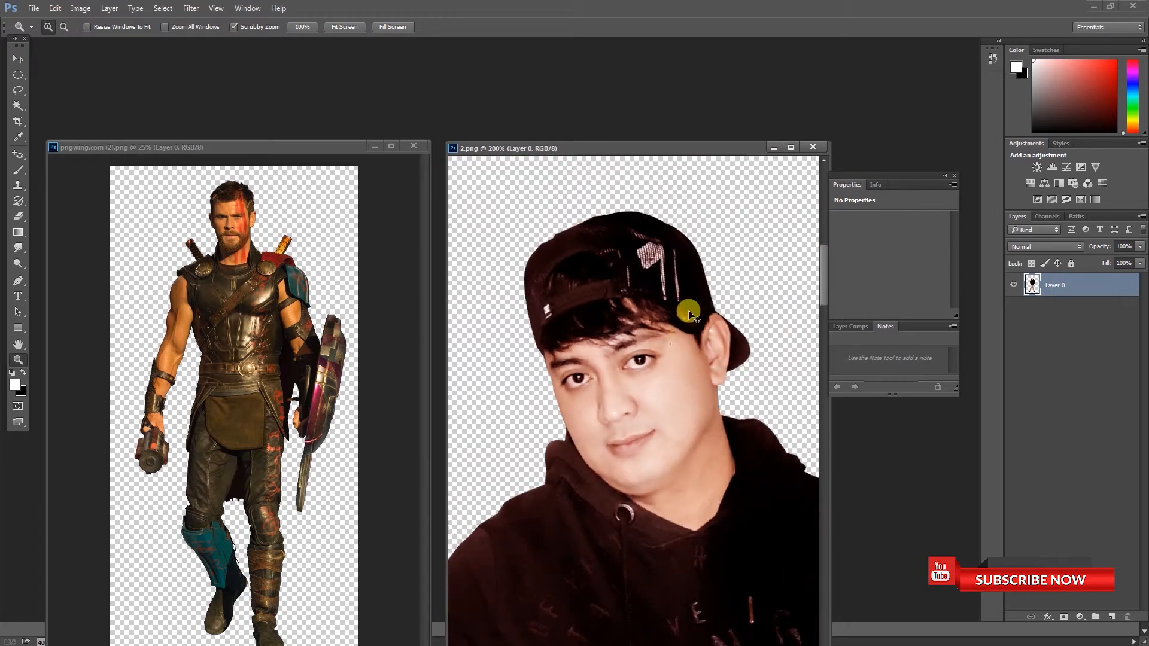
key(p)
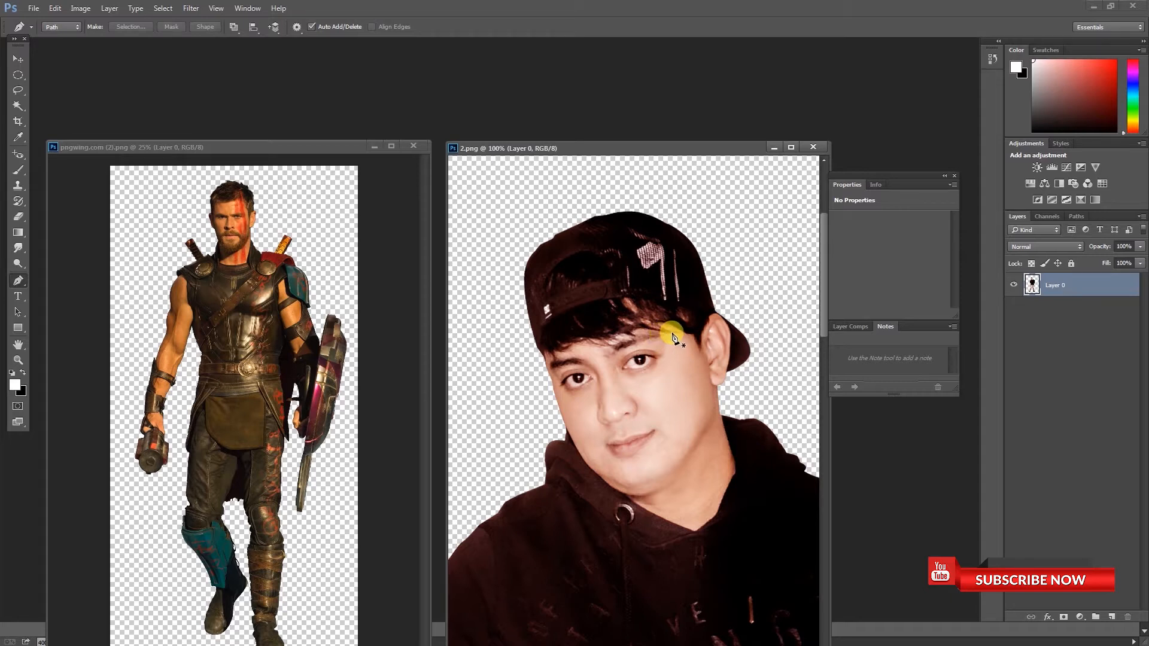
click(688, 333)
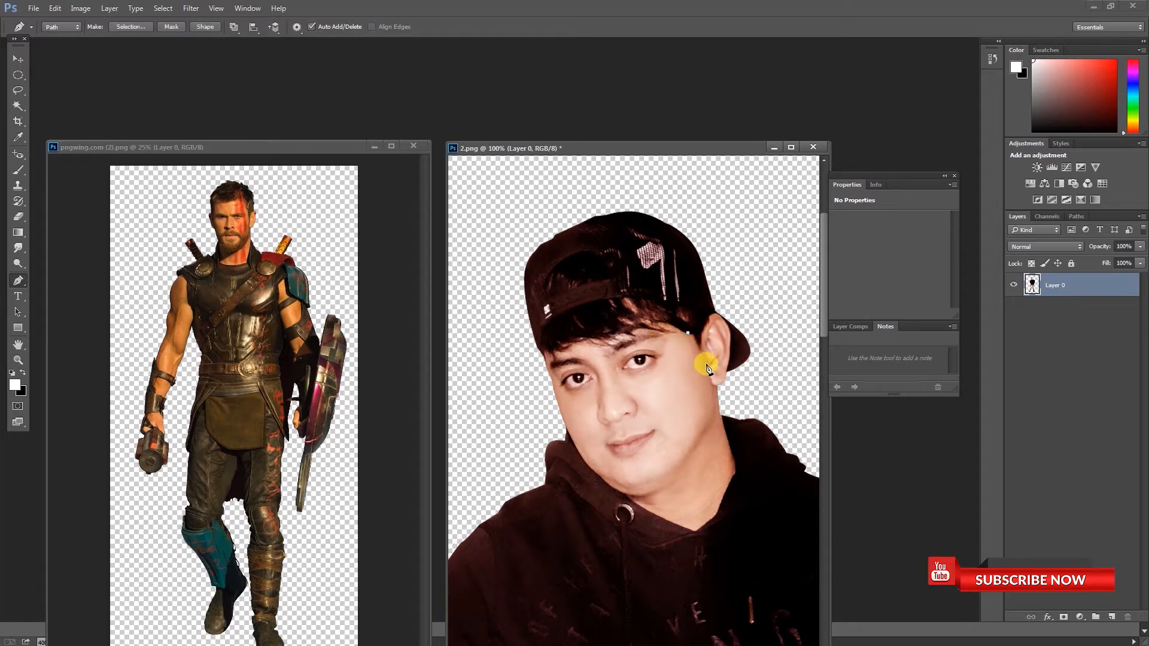
click(707, 362)
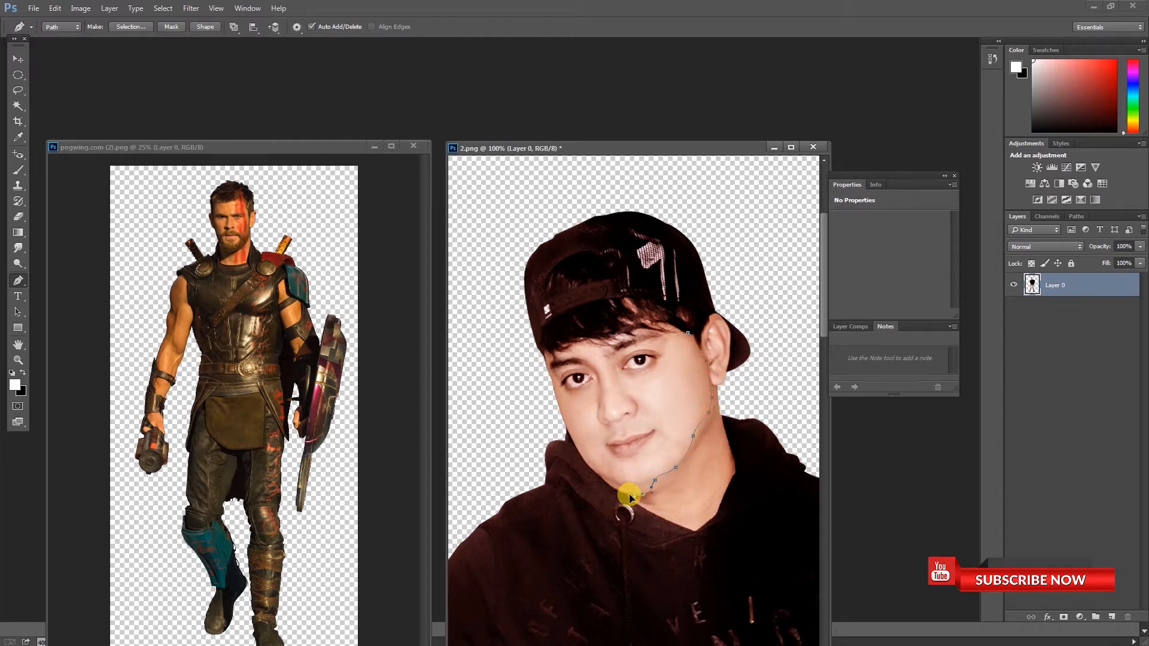
click(584, 463)
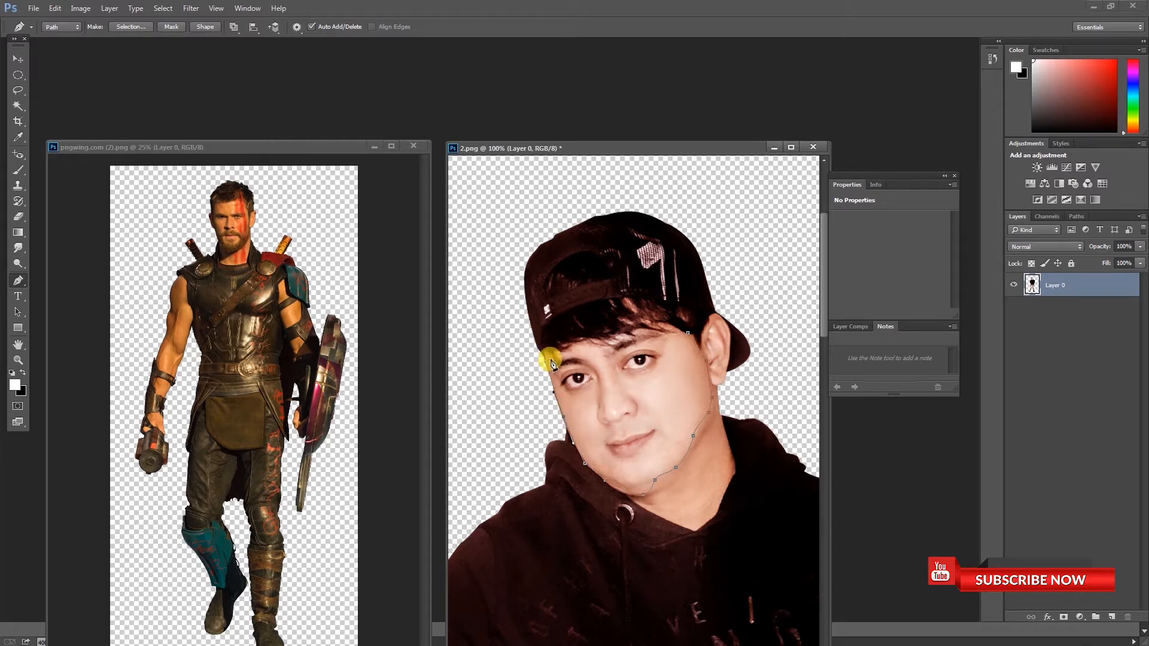
drag(563, 361, 596, 354)
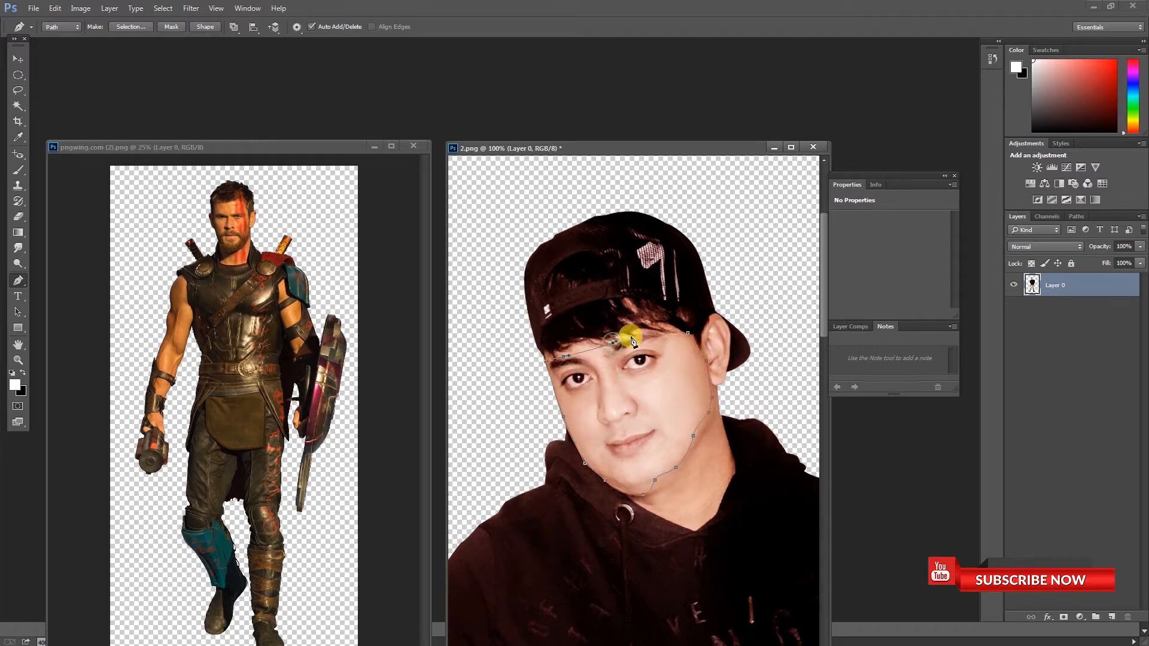
click(687, 331)
- Convert the face path to a new selection with a 0-pixel feather and copy it to its own layer
right_click(688, 329)
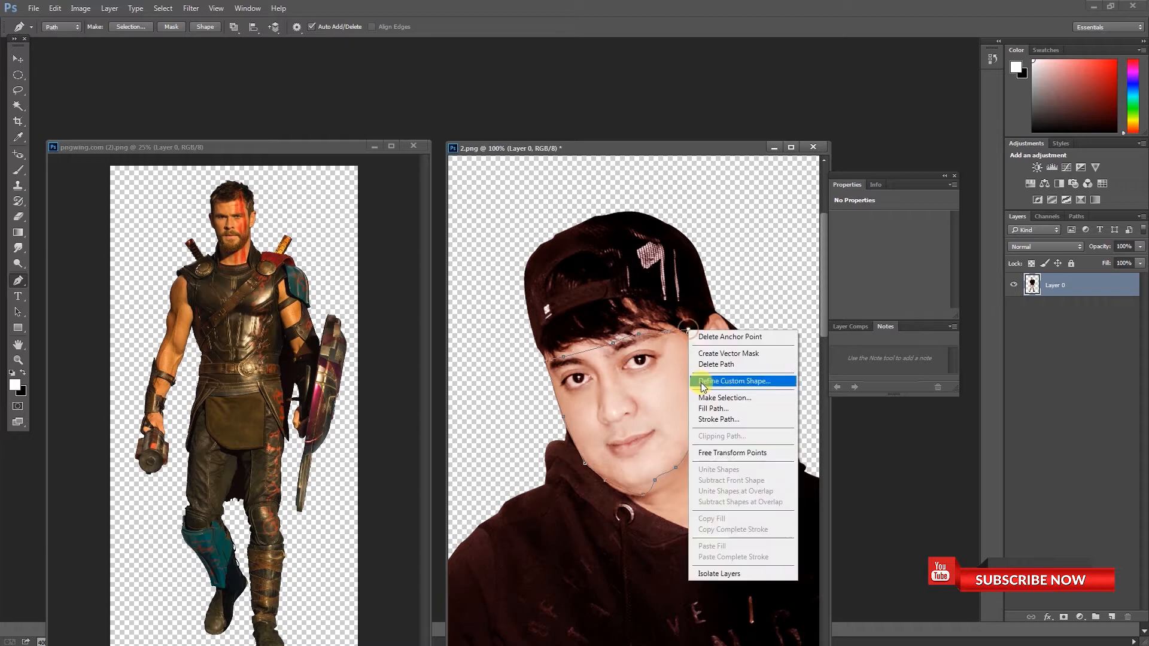
click(731, 397)
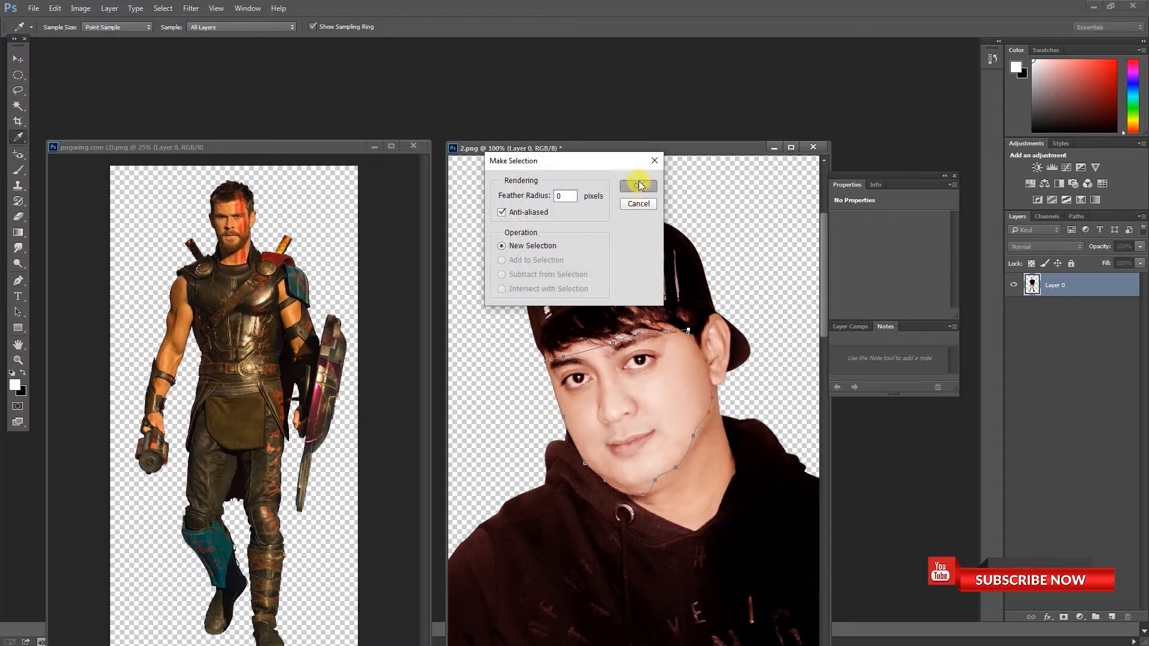
click(640, 186)
key(l)
right_click(657, 387)
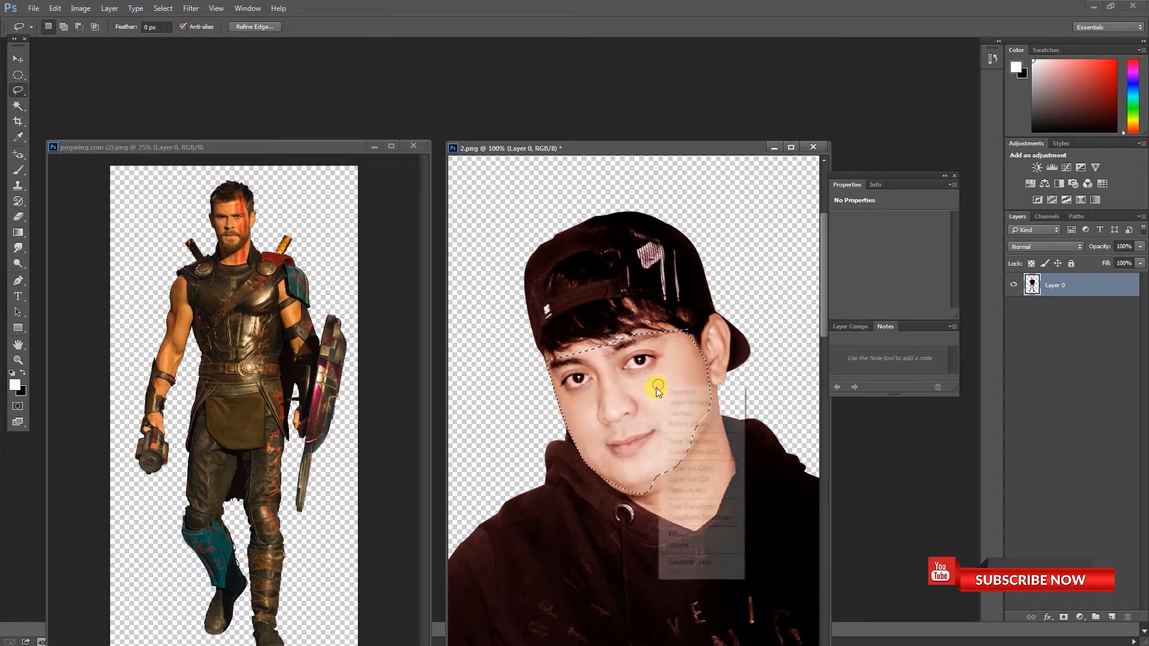
click(694, 468)
- Move the copied face into pngwing.com (2).png and close 2.png without saving
key(v)
drag(642, 400, 237, 273)
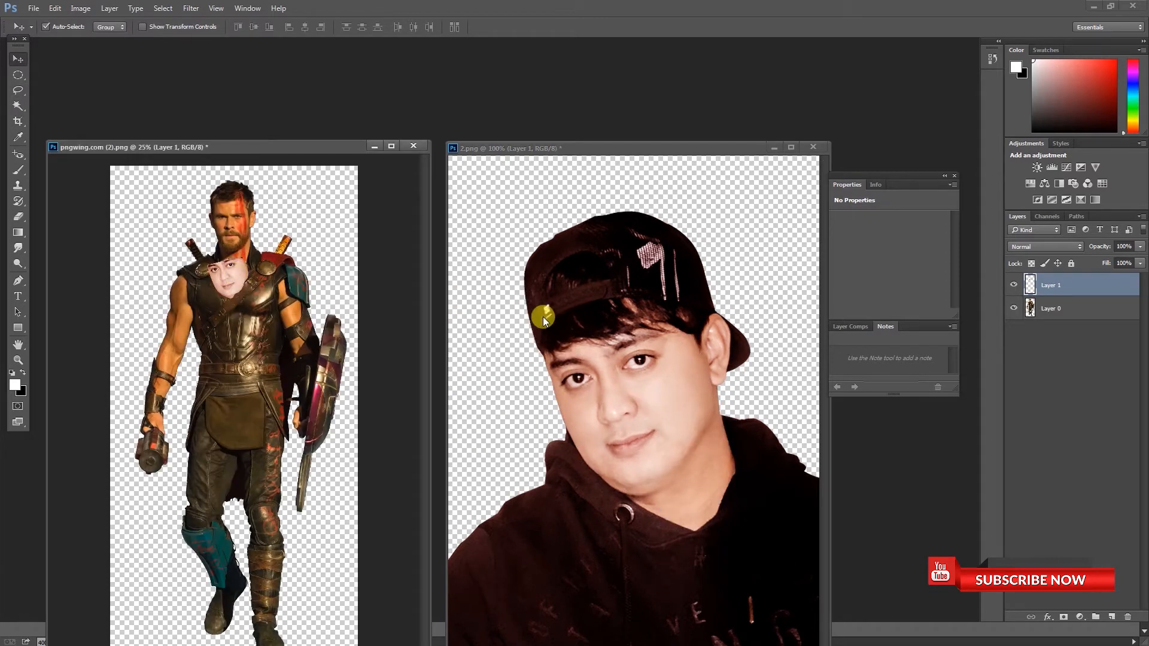
click(812, 148)
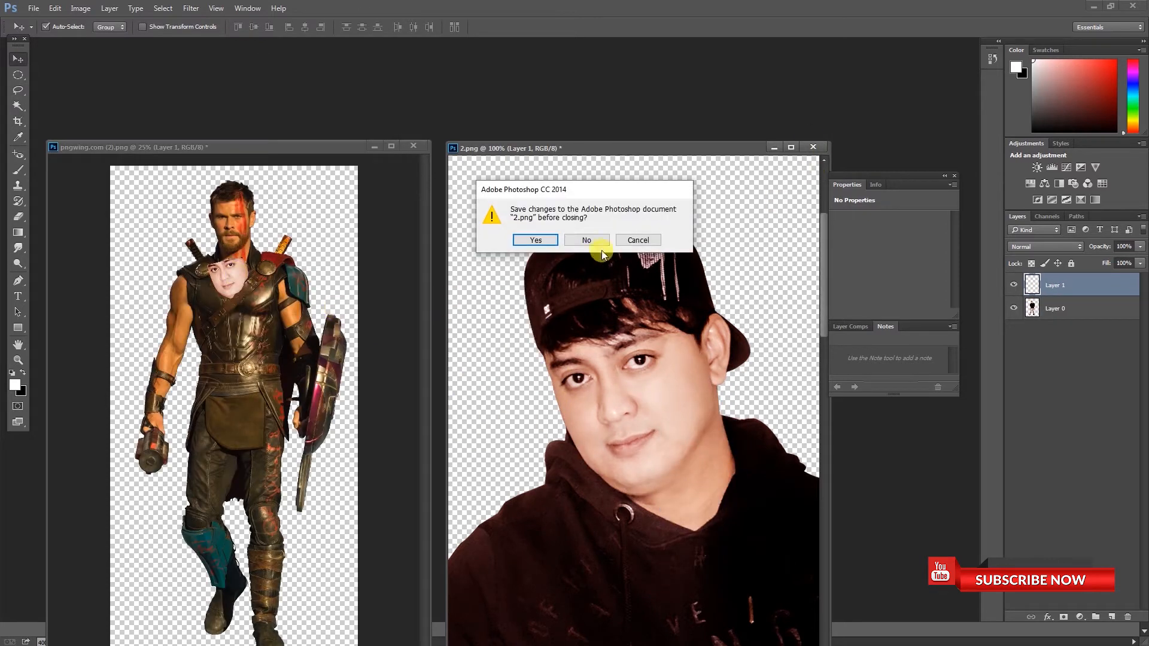
click(587, 240)
- Show the warrior document in full-screen mode and rename the pasted face layer as Face
key(f)
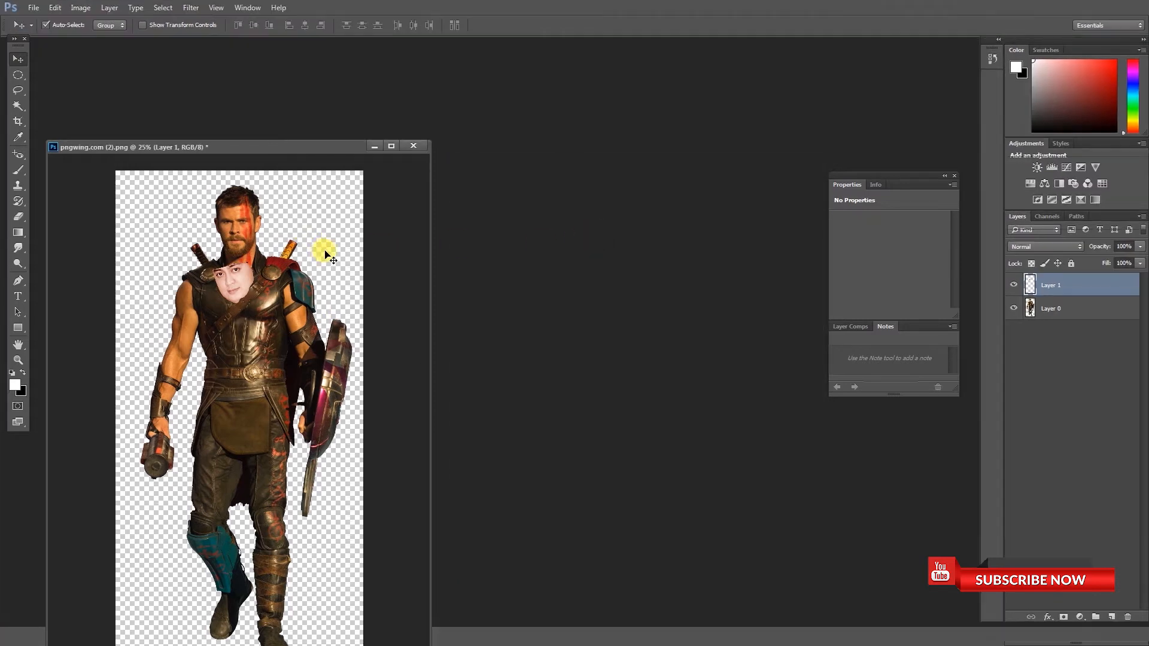
scroll(604, 235, up, 3)
key(ctrl+plus)
key(ctrl+plus)
key(ctrl+plus)
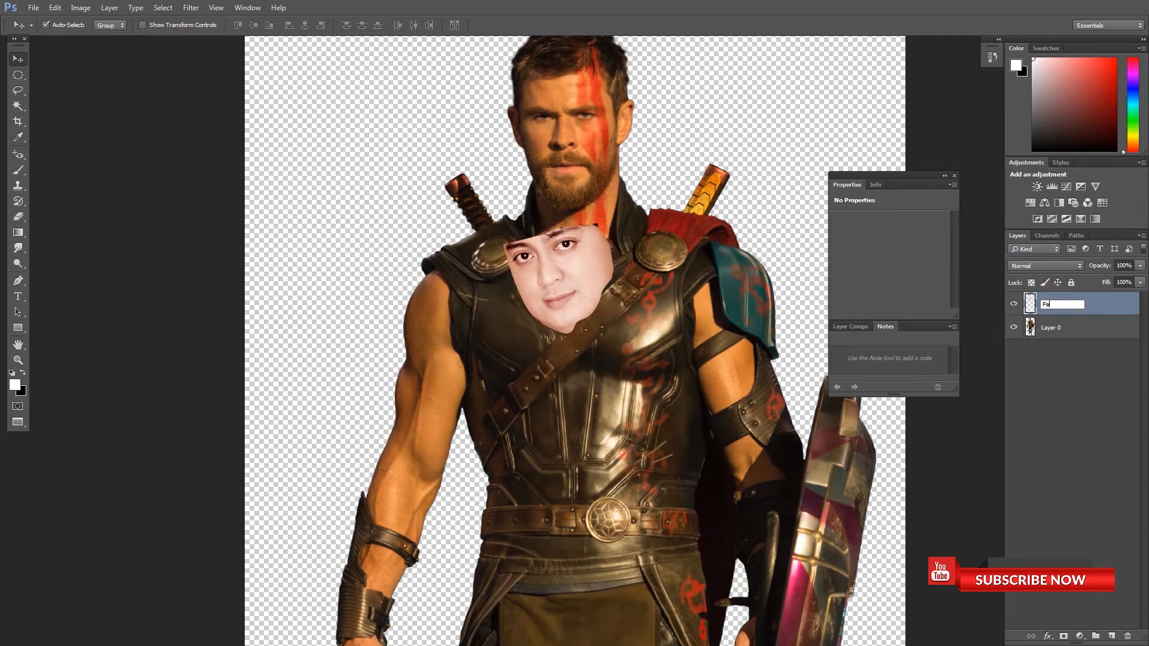
key(Return)
- Move the Face layer from the warrior's chest up over his head
scroll(683, 240, up, 3)
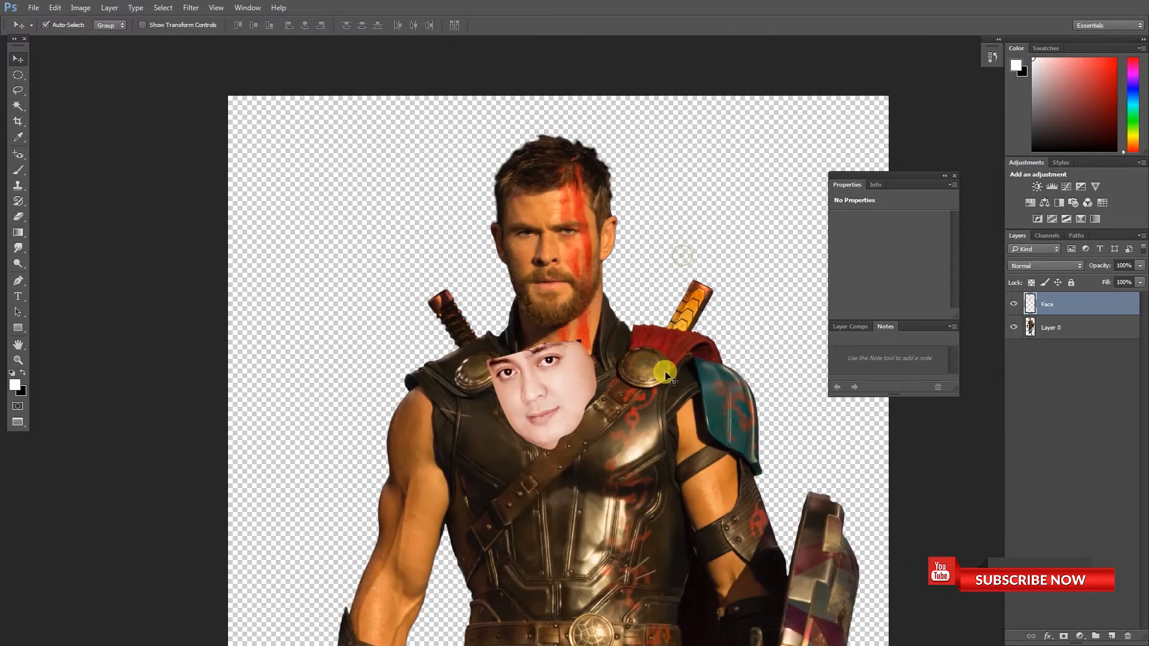
key(ctrl+plus)
key(ctrl+plus)
key(ctrl+plus)
key(ctrl+minus)
key(ctrl+minus)
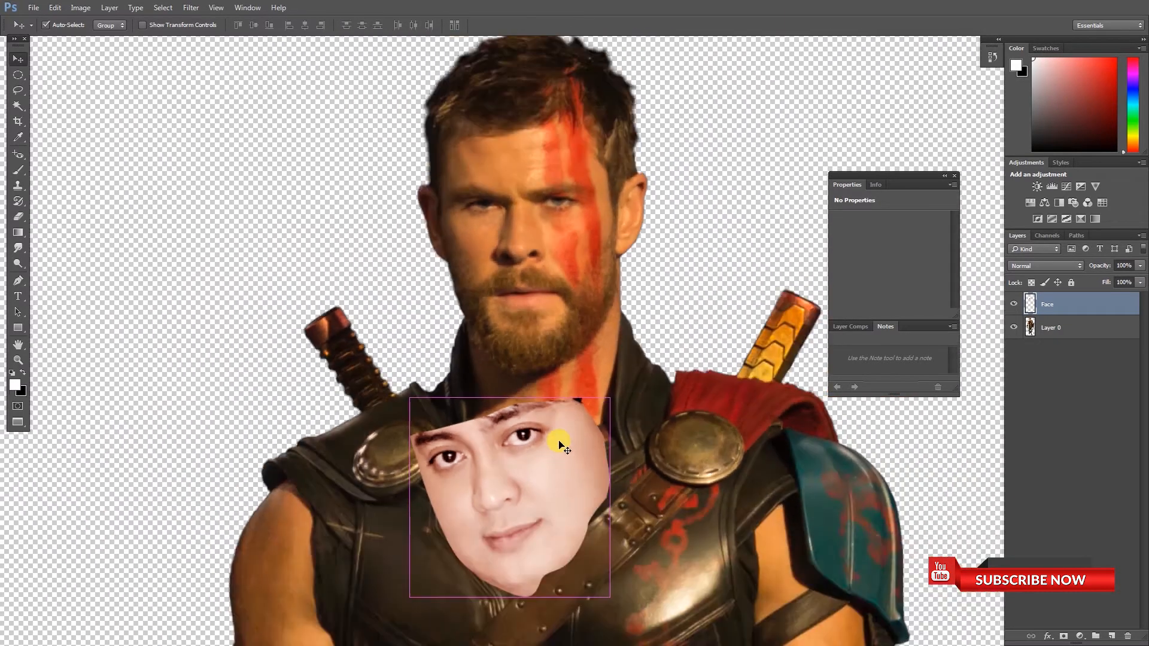
drag(546, 476, 560, 259)
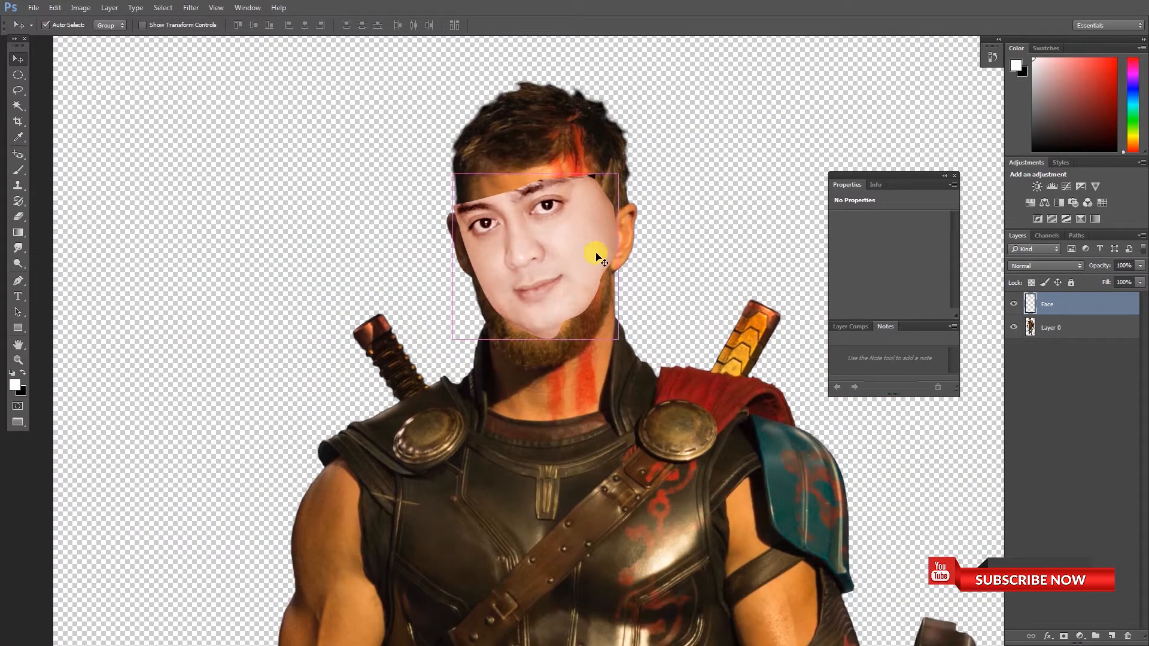
- Free-transform the Face layer, rotating it clockwise until the eyes are level and shifting it down over the warrior's face
key(ctrl+t)
drag(647, 159, 664, 192)
mouse_move(556, 245)
mouse_down()
mouse_move(553, 291)
mouse_move(556, 265)
mouse_up()
key(Return)
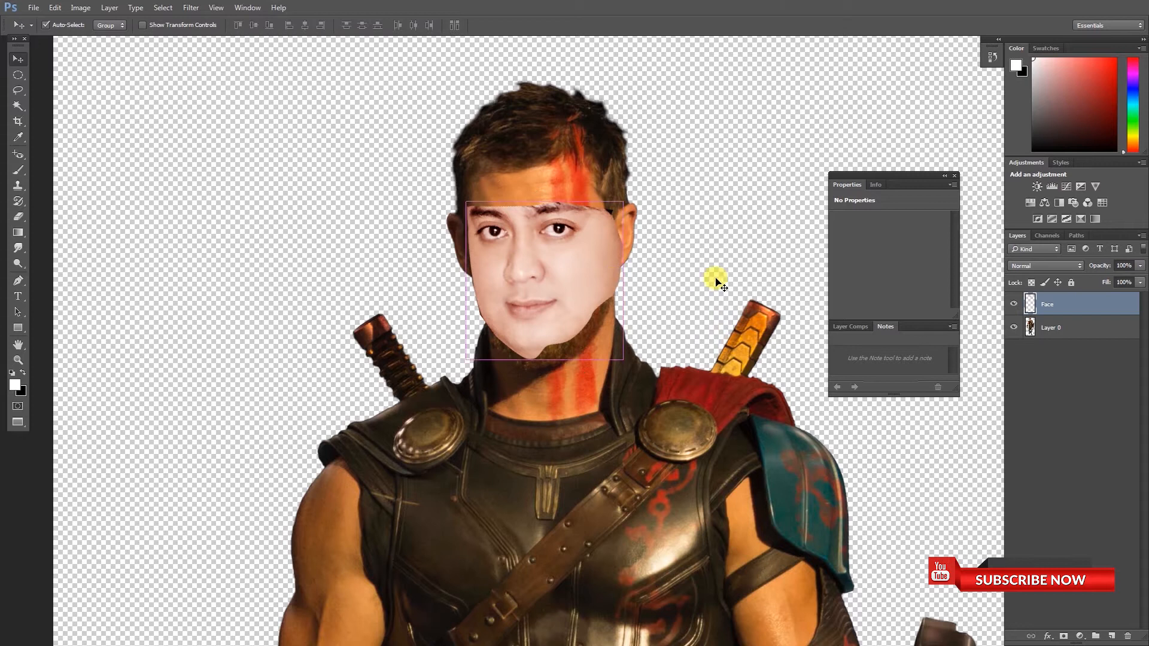
- Lower the Face layer's opacity to 18% and align its eyes and mouth with the warrior's features
key(ctrl+plus)
click(1137, 267)
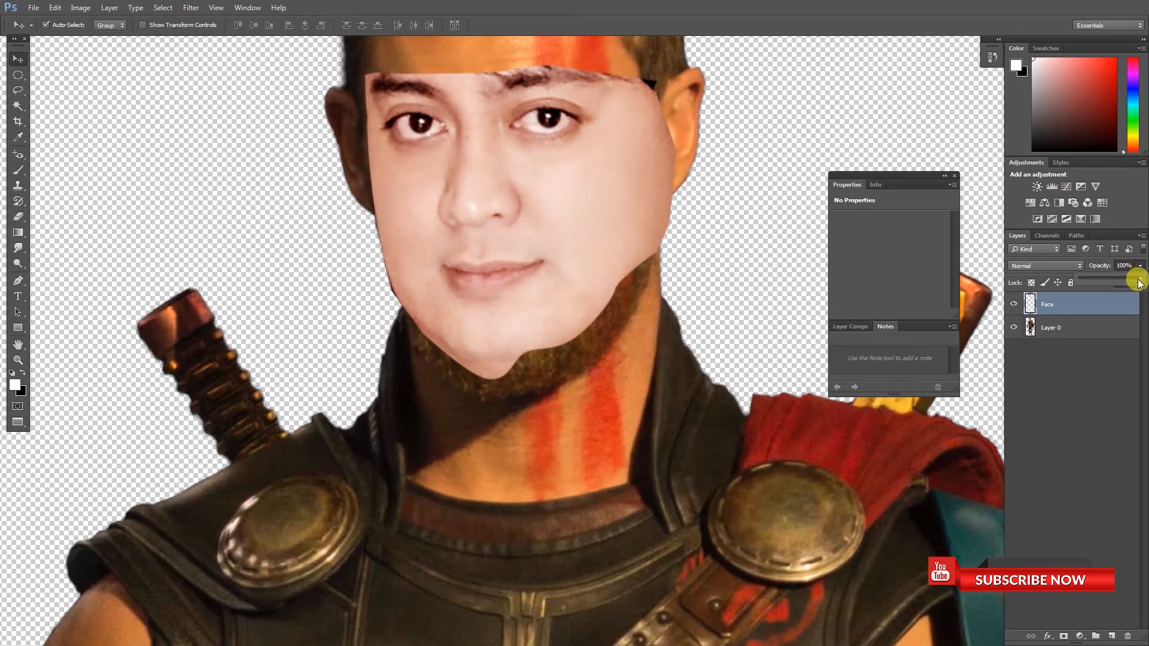
mouse_move(1097, 282)
mouse_down()
mouse_move(1108, 284)
mouse_move(1091, 285)
mouse_up()
drag(638, 229, 584, 355)
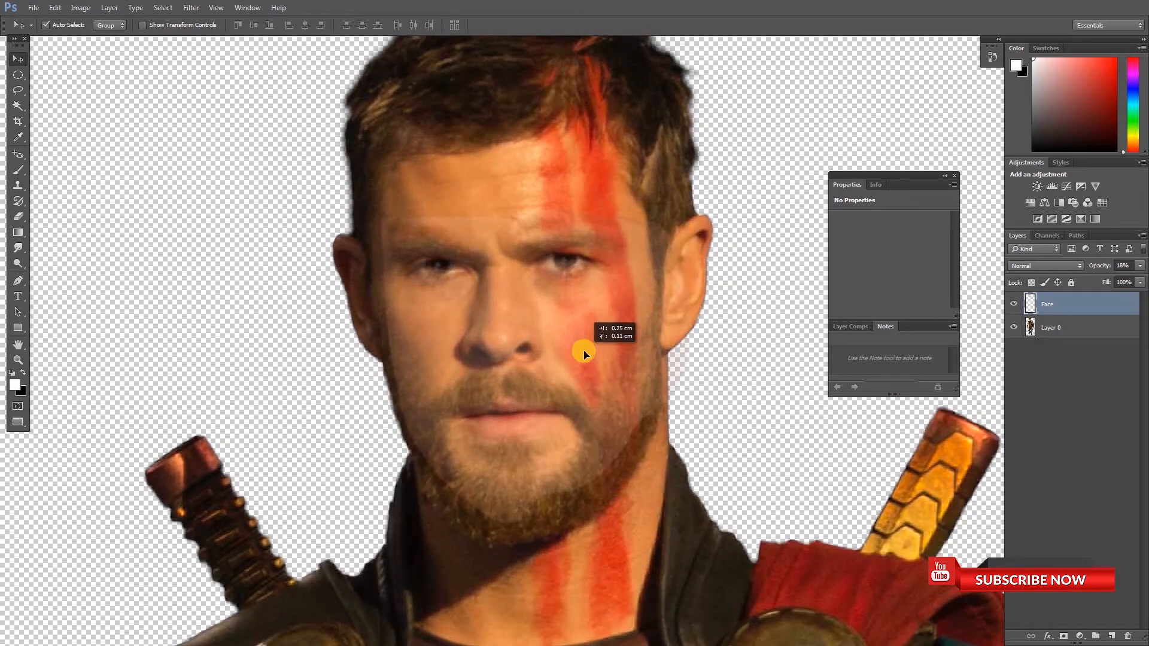
drag(583, 353, 581, 354)
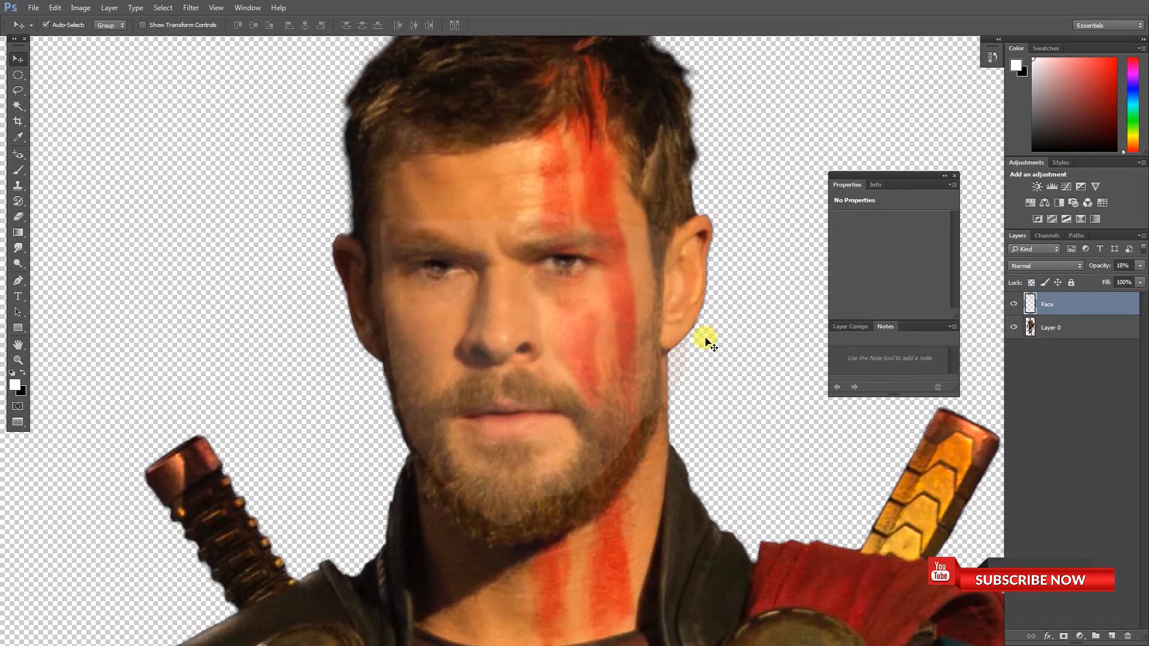
- Restore the Face layer's opacity to 100% and rotate the face by -1.32°
click(1140, 265)
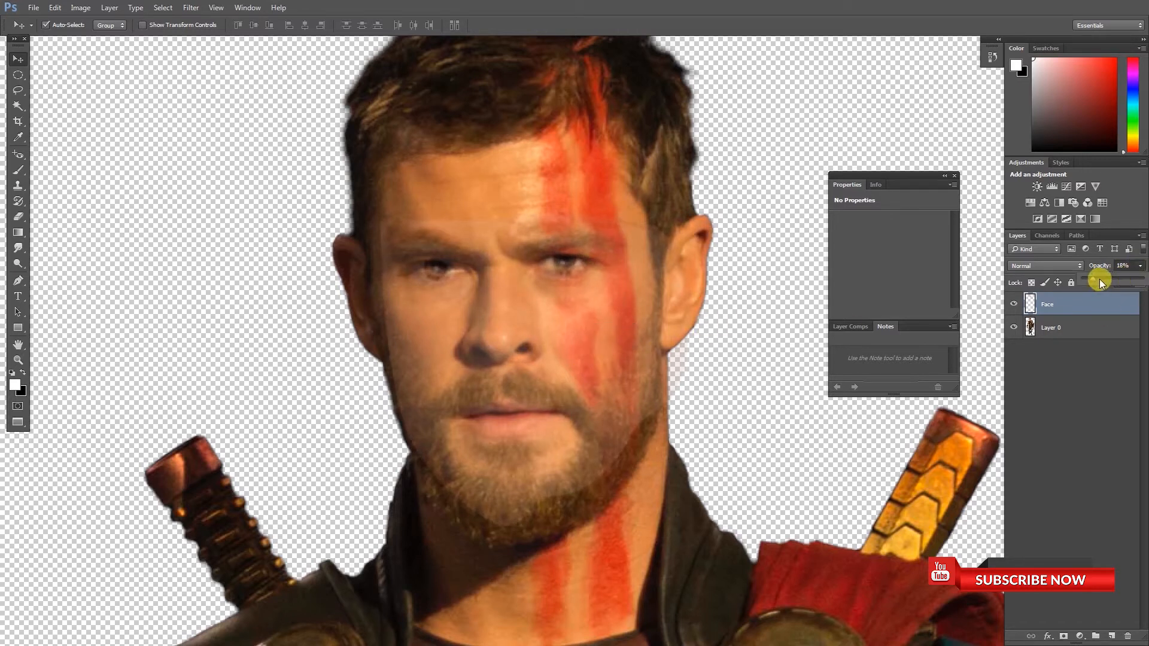
drag(1100, 277, 1143, 278)
key(ctrl+t)
drag(731, 238, 736, 231)
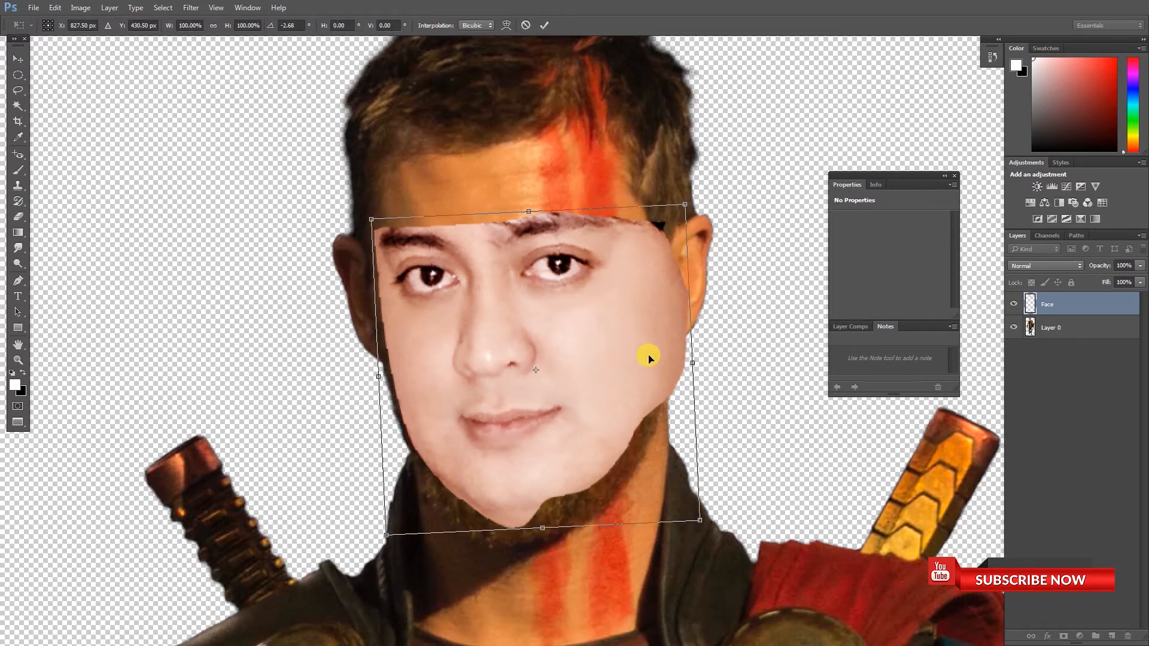
scroll(649, 361, down, 2)
drag(687, 365, 684, 368)
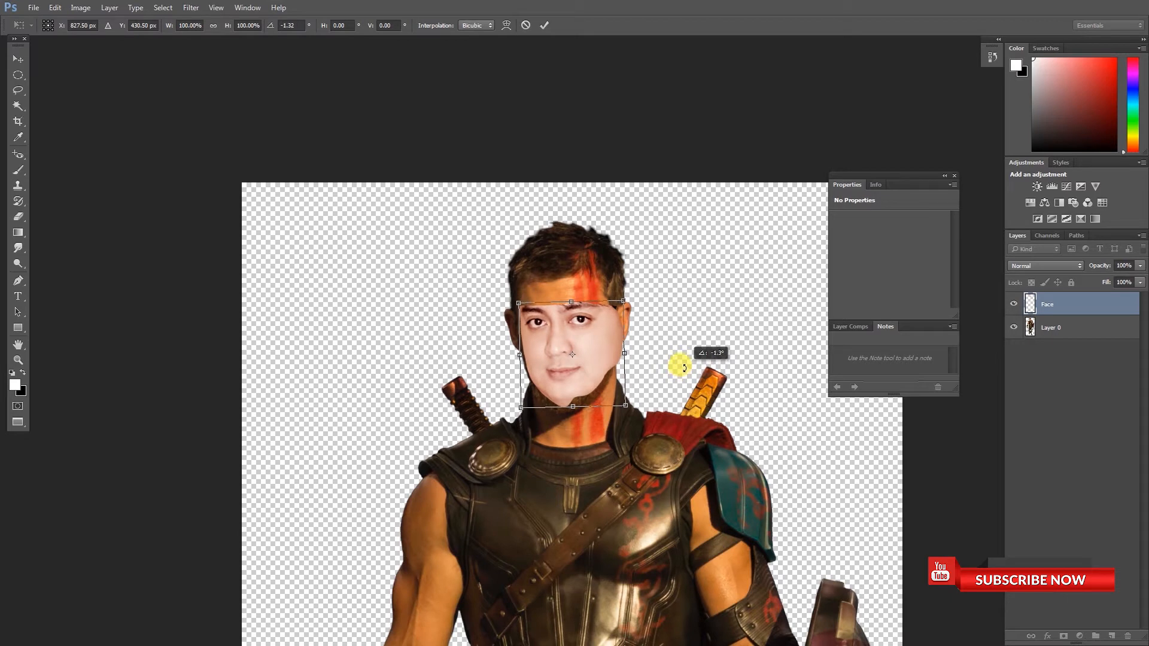
scroll(582, 315, up, 3)
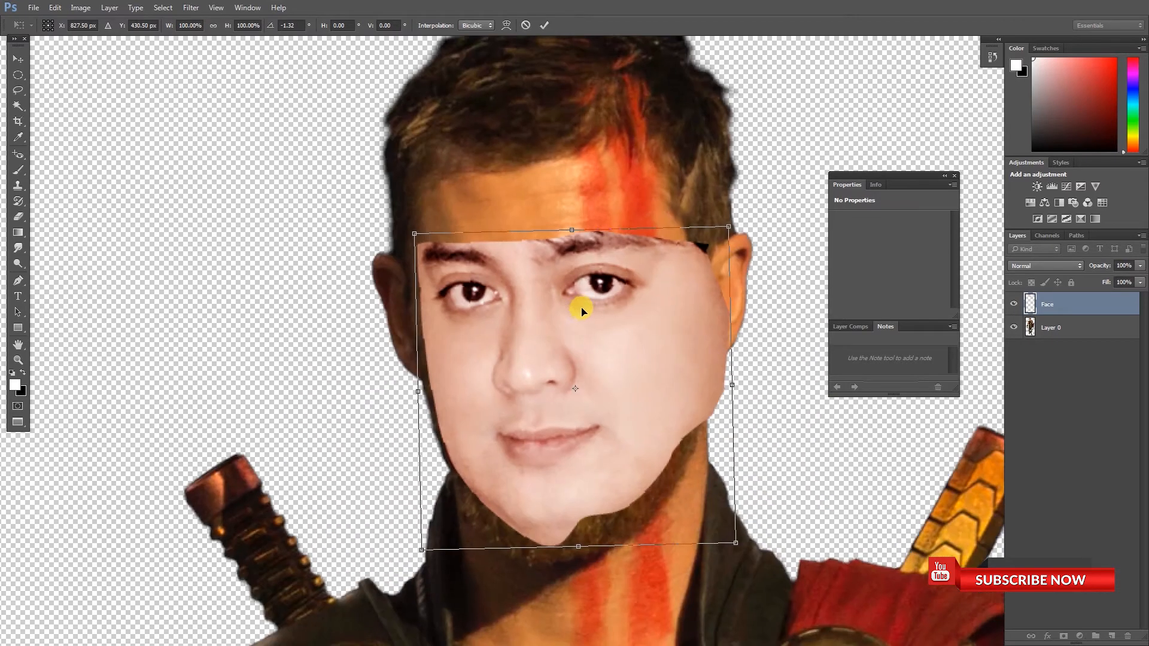
key(Return)
- Reduce the Face layer's opacity to 32% and nudge the face to match the warrior's eyes, nose and mouth
click(1138, 267)
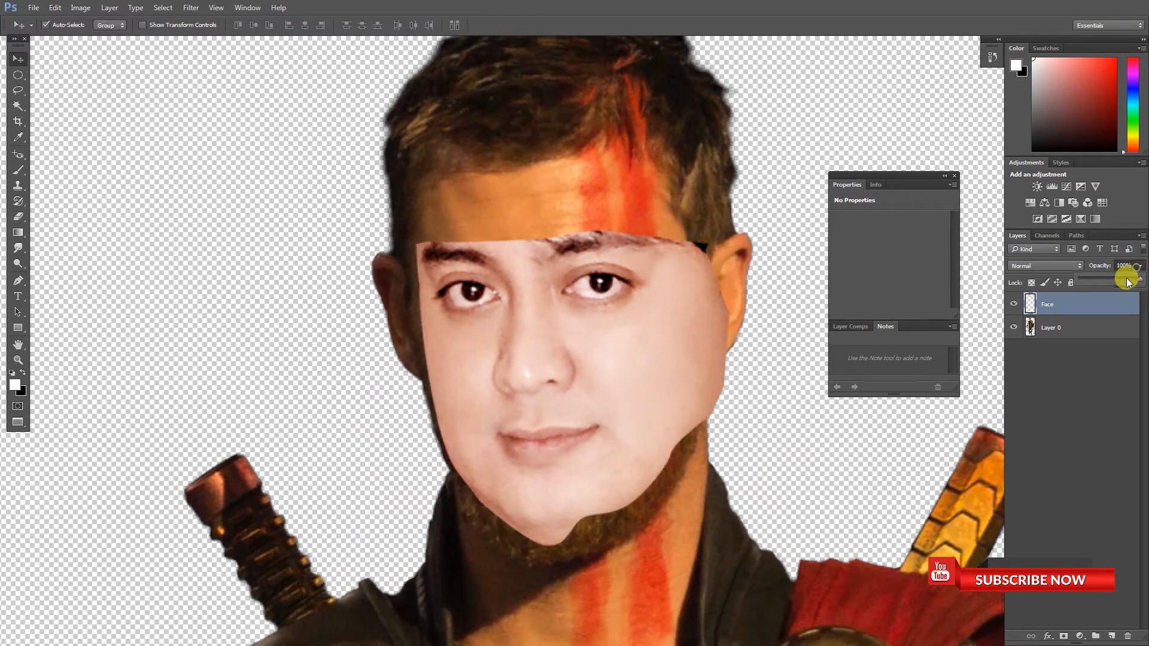
drag(1141, 281, 1099, 290)
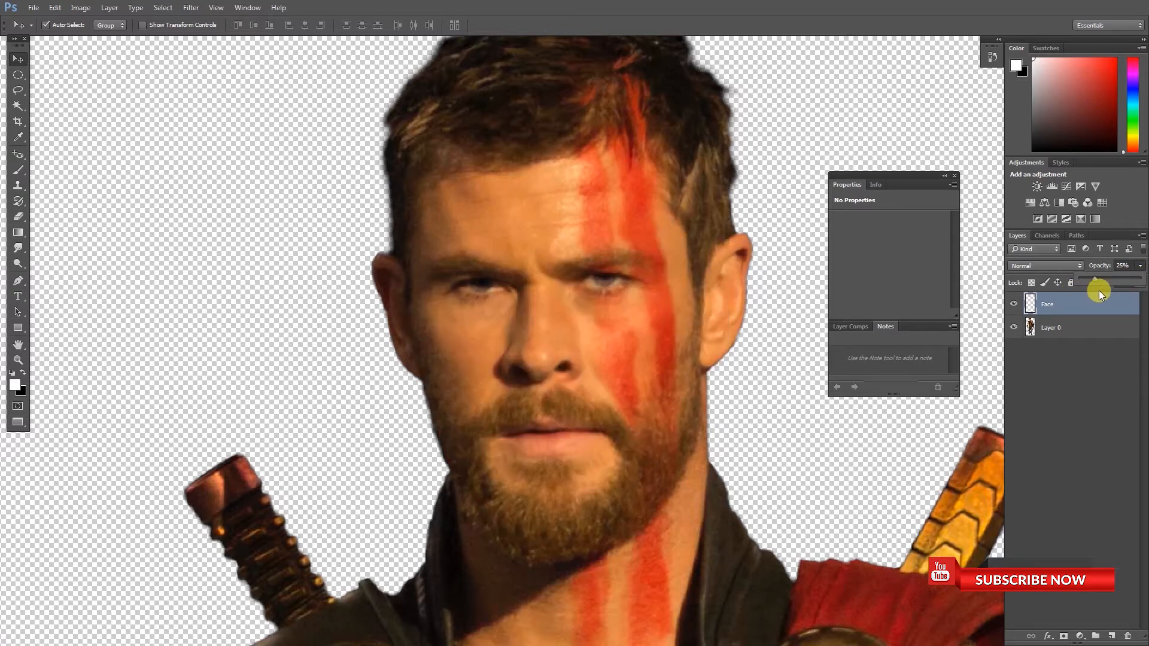
drag(522, 384, 542, 371)
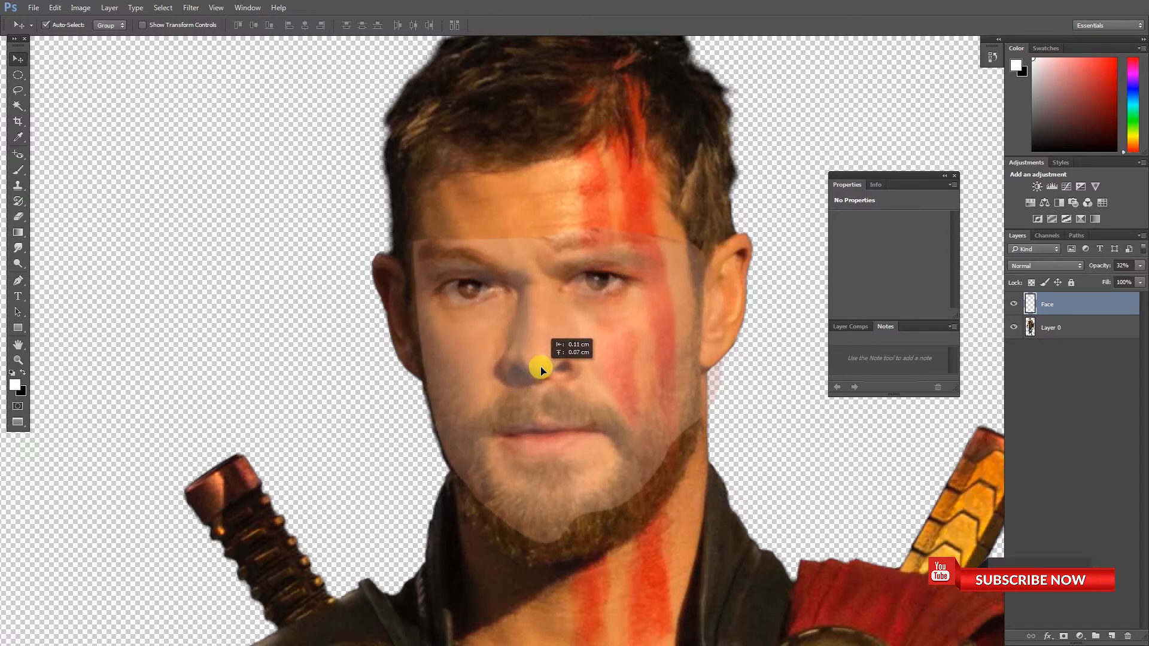
drag(540, 370, 544, 371)
- Compare the face at full opacity, then set the Face layer's opacity to 49%
click(1142, 266)
drag(1143, 281, 1143, 281)
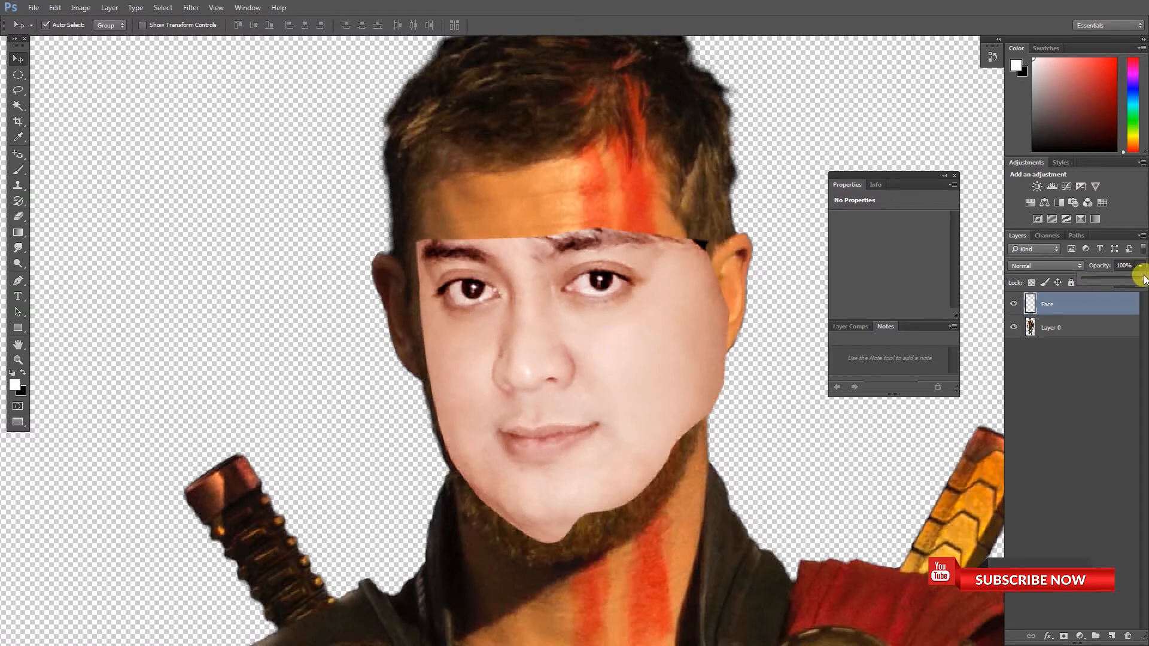
drag(1140, 281, 1113, 283)
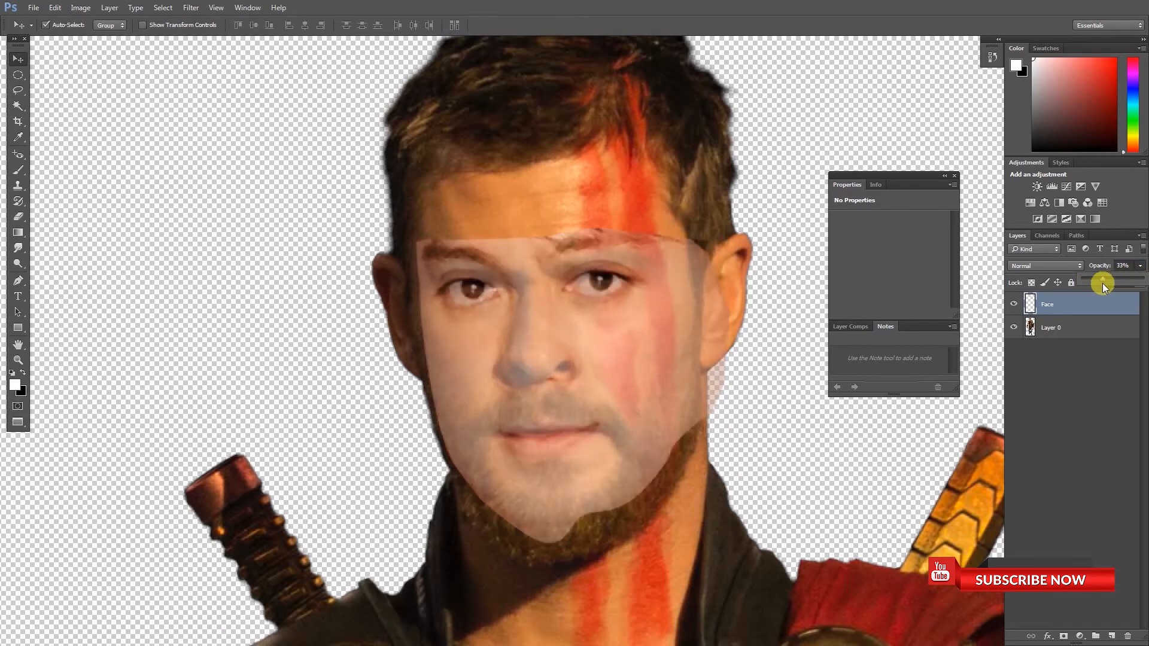
drag(1108, 283, 1113, 284)
- Erase the Face layer's upper edge along both eyebrows with the Eraser at a 30 px brush size
key(e)
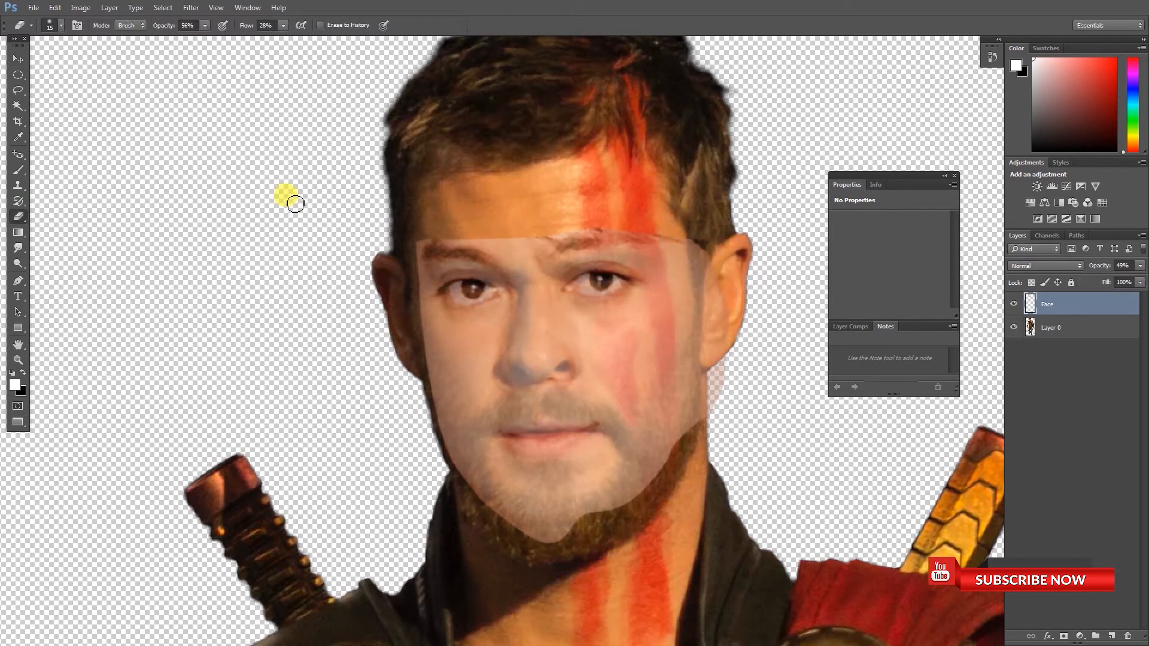
key(bracketleft)
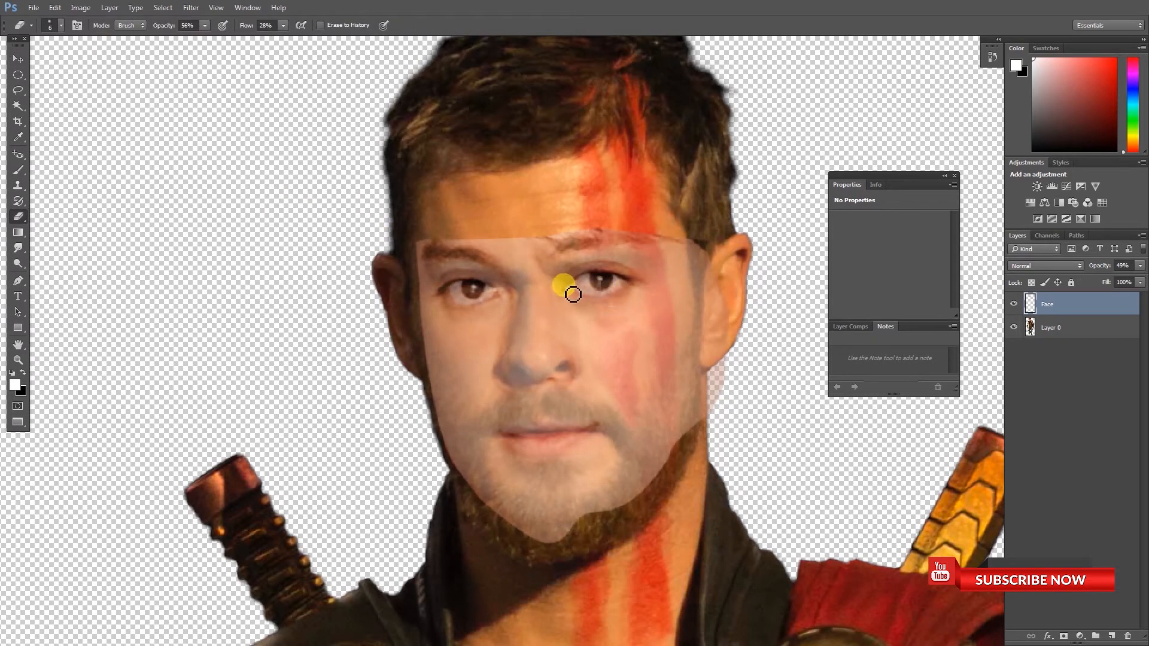
key(bracketright)
key(bracketright)
key(bracketright)
key(bracketright)
key(bracketright)
key(bracketright)
key(bracketright)
key(bracketright)
key(bracketright)
key(bracketright)
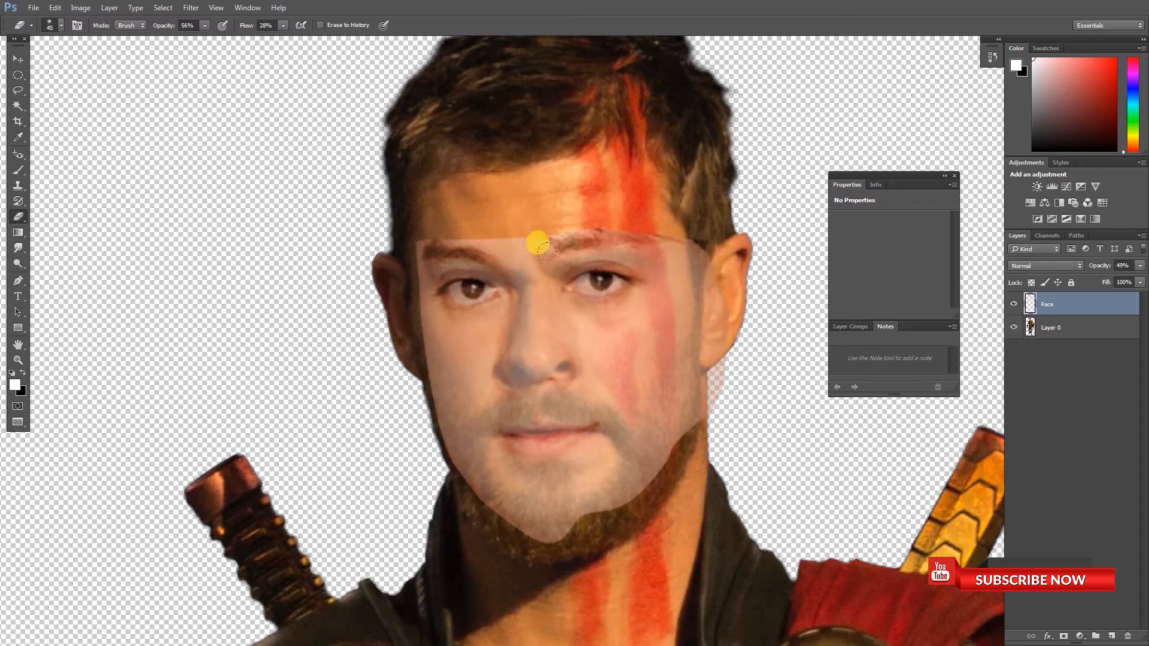
scroll(542, 257, up, 3)
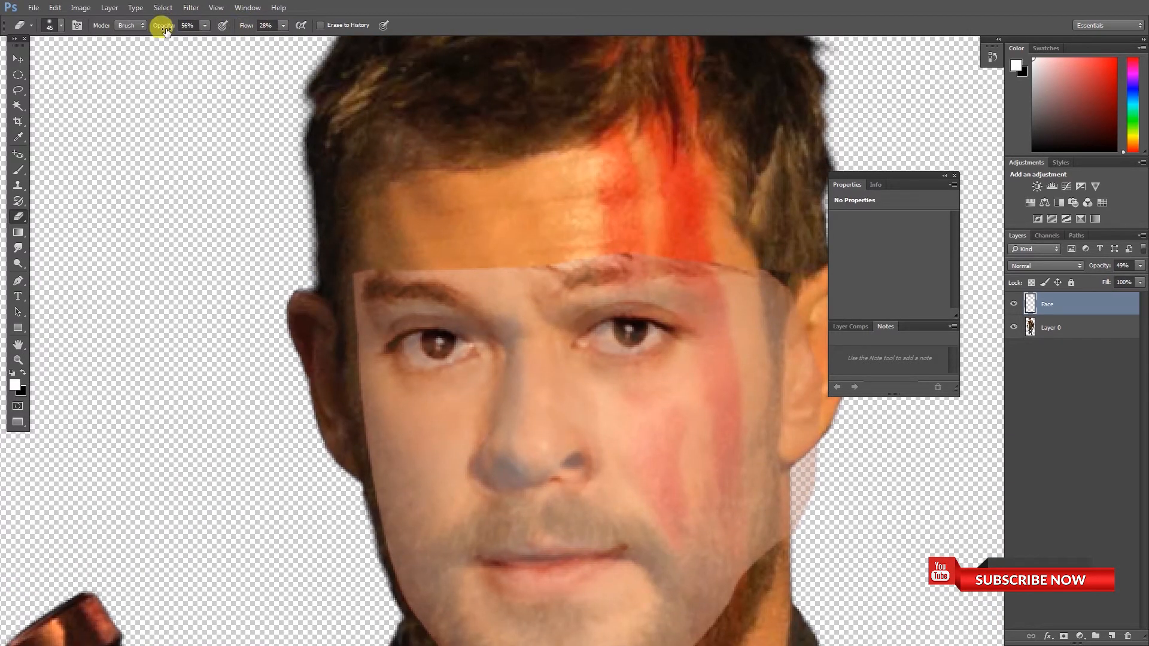
key(bracketleft)
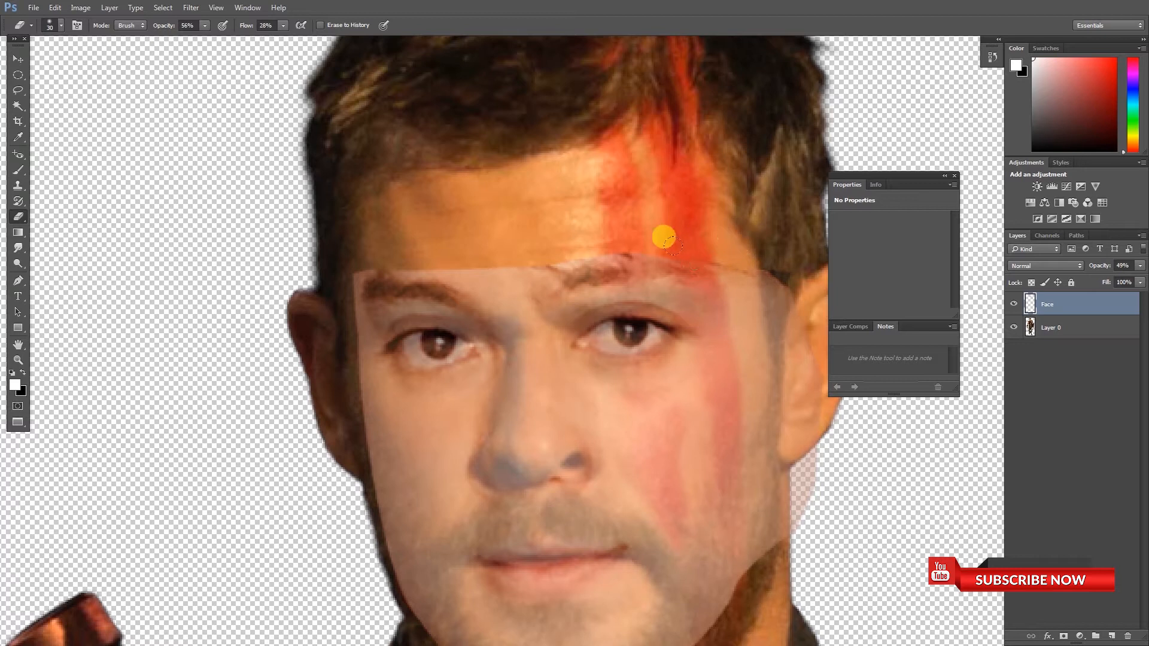
drag(592, 253, 733, 248)
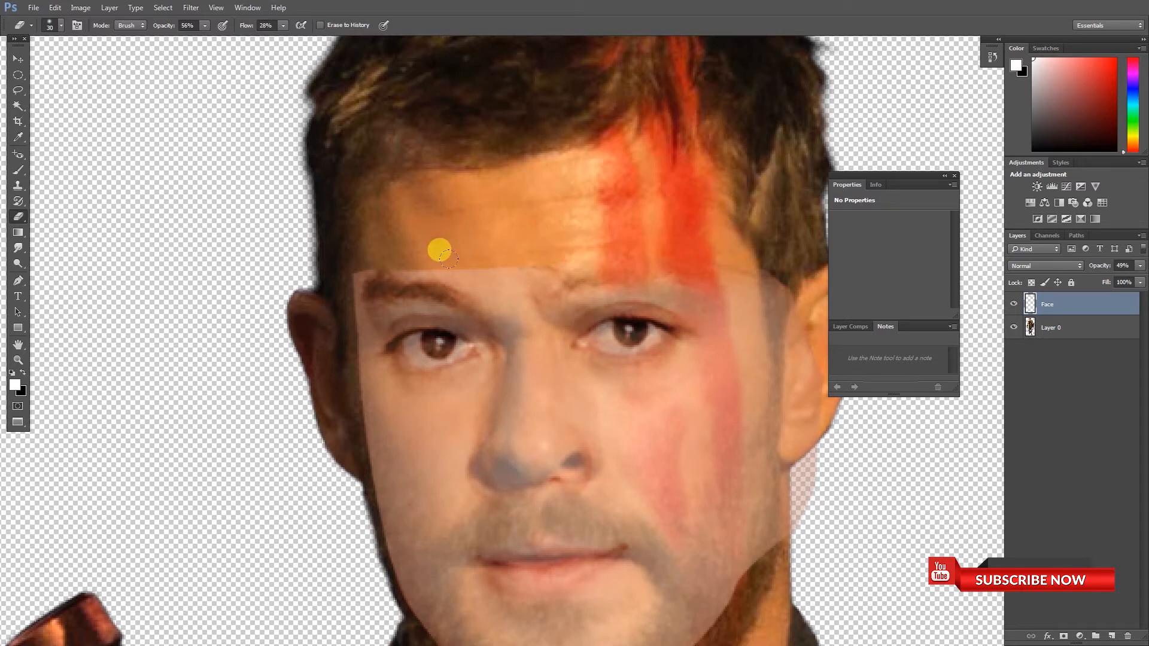
mouse_move(351, 256)
mouse_down()
mouse_move(498, 251)
mouse_move(333, 267)
mouse_move(456, 259)
mouse_move(499, 282)
mouse_move(486, 280)
mouse_move(563, 266)
mouse_move(752, 259)
mouse_up()
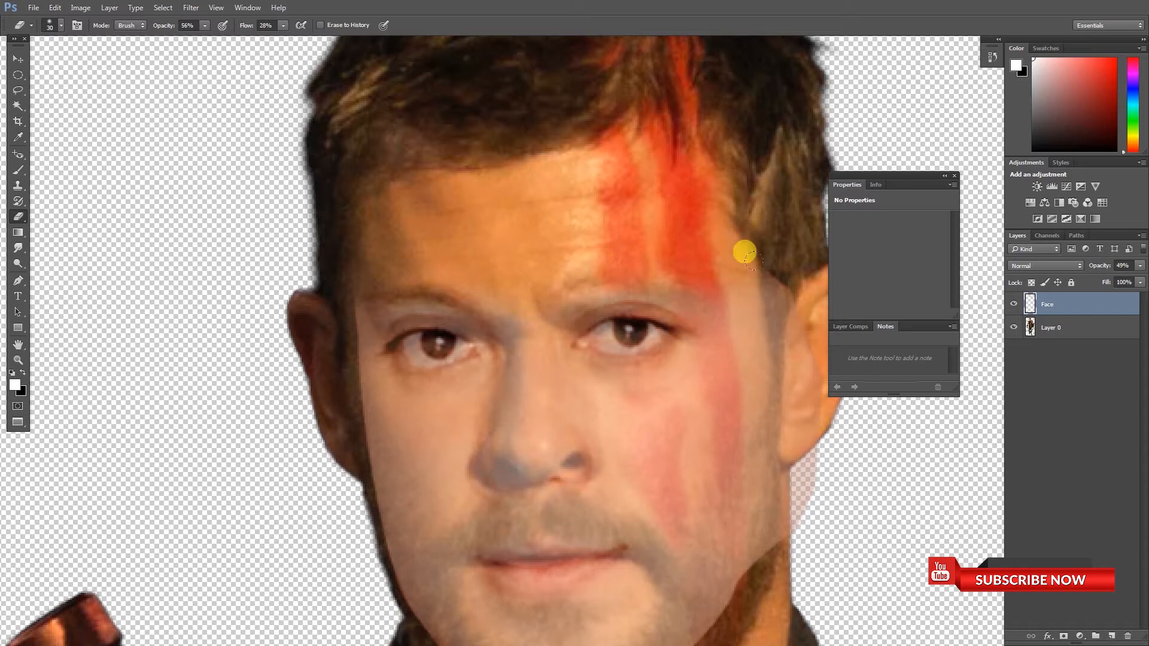
- Restore the Face layer's opacity to 100%
key(ctrl+minus)
key(ctrl+minus)
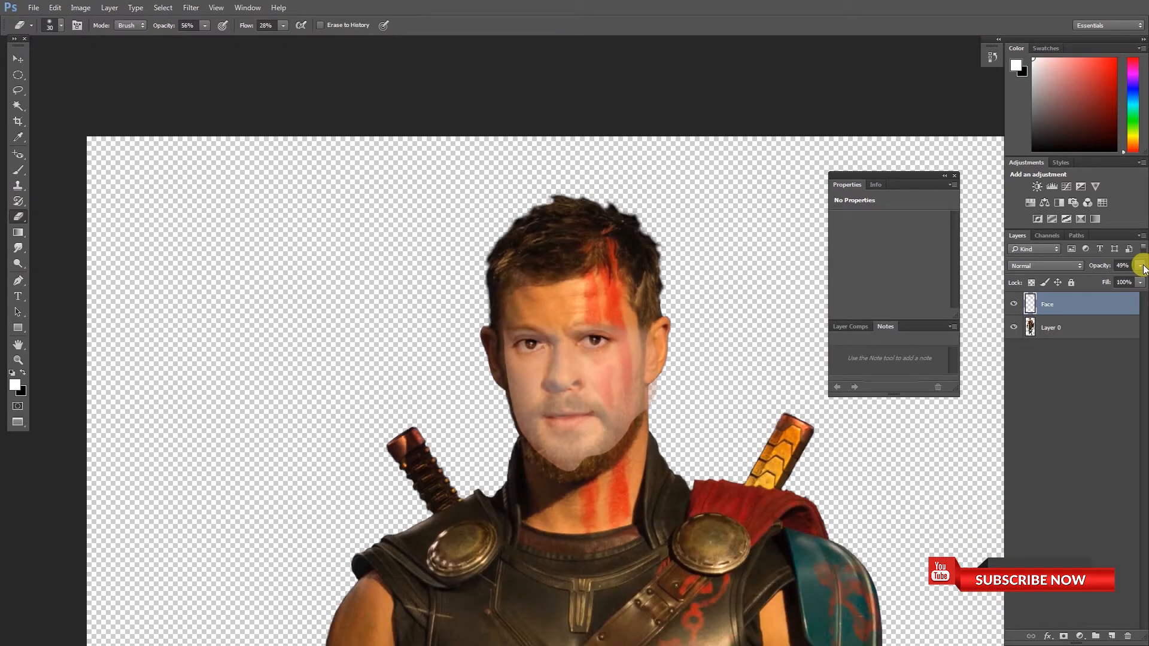
click(1141, 266)
drag(1114, 281, 1144, 282)
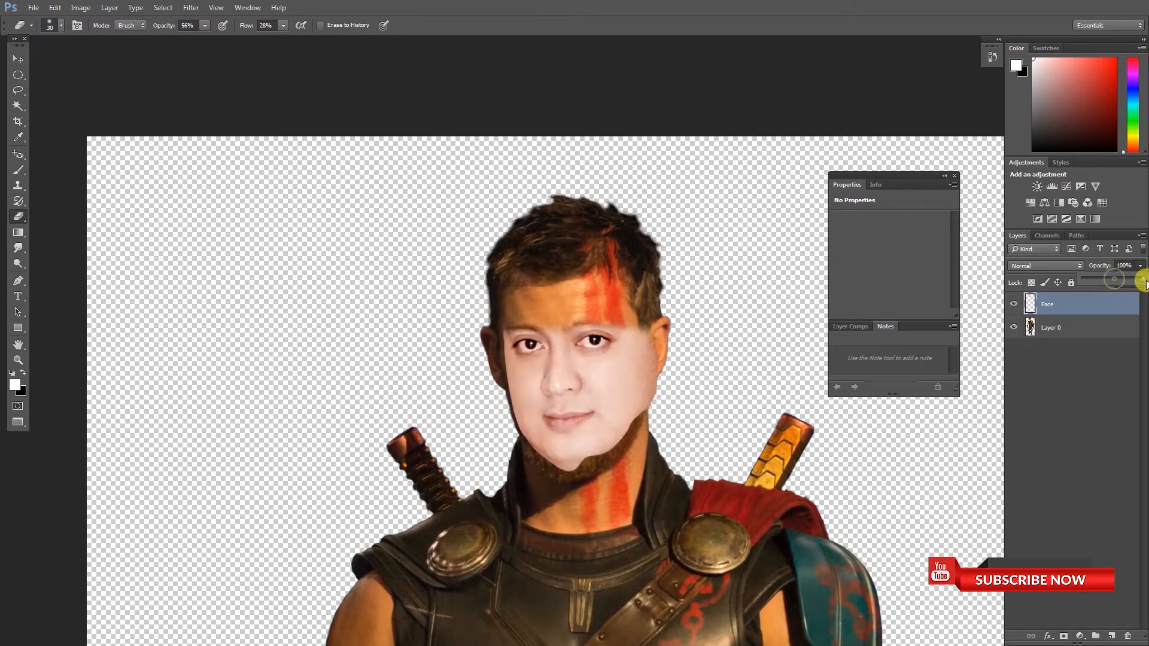
- Erase more of the face's pale upper edge around the red-painted eyebrow and the brow bridge
key(ctrl+plus)
key(ctrl+plus)
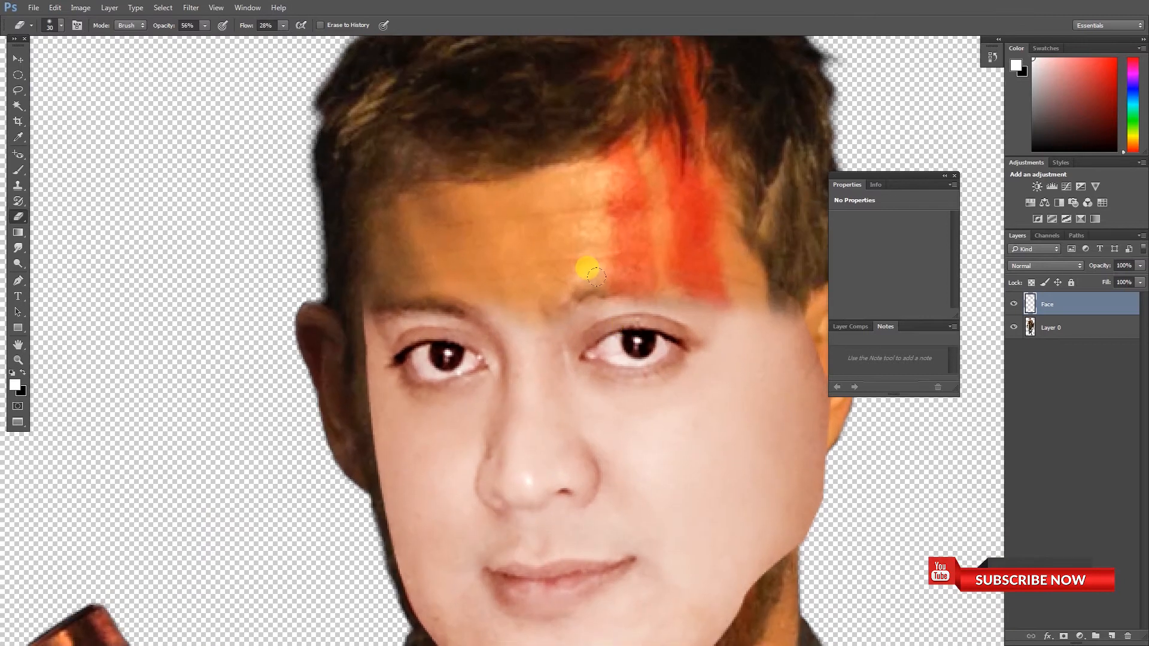
mouse_move(570, 277)
mouse_down()
mouse_move(646, 275)
mouse_move(588, 274)
mouse_move(552, 291)
mouse_move(700, 269)
mouse_move(652, 270)
mouse_move(709, 279)
mouse_up()
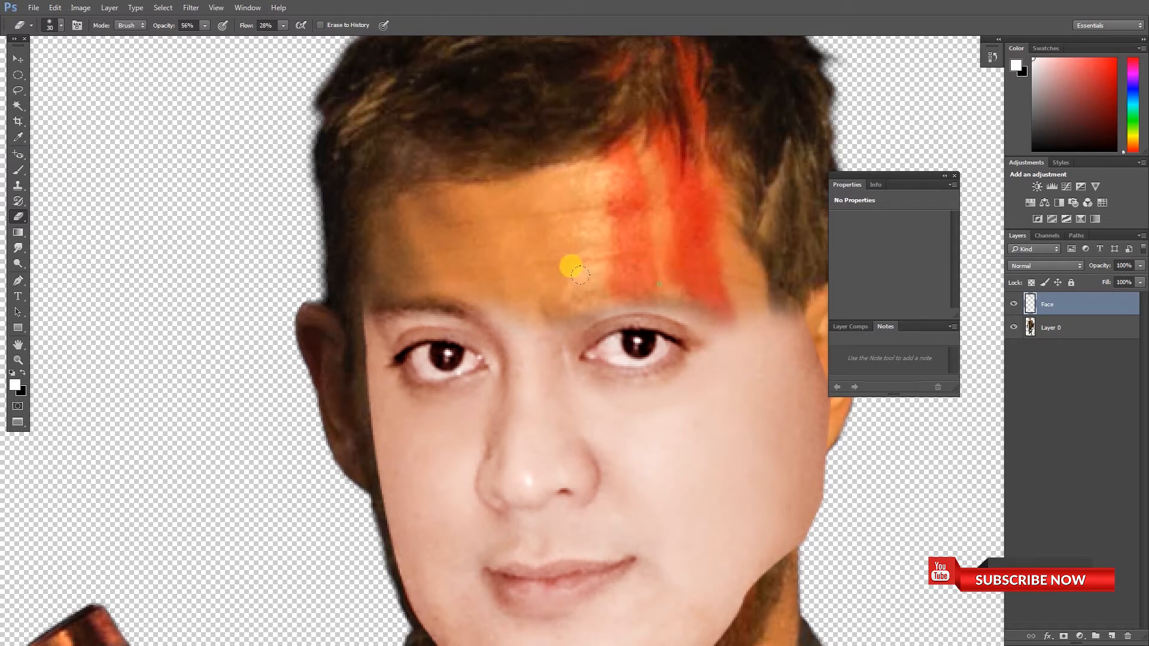
mouse_move(570, 286)
mouse_down()
mouse_move(354, 294)
mouse_move(625, 287)
mouse_up()
mouse_move(546, 294)
mouse_down()
mouse_move(611, 275)
mouse_move(702, 291)
mouse_move(711, 306)
mouse_up()
- Shift the Face layer slightly downward so its eyes sit just below the warrior's eyebrows
key(ctrl+minus)
key(ctrl+minus)
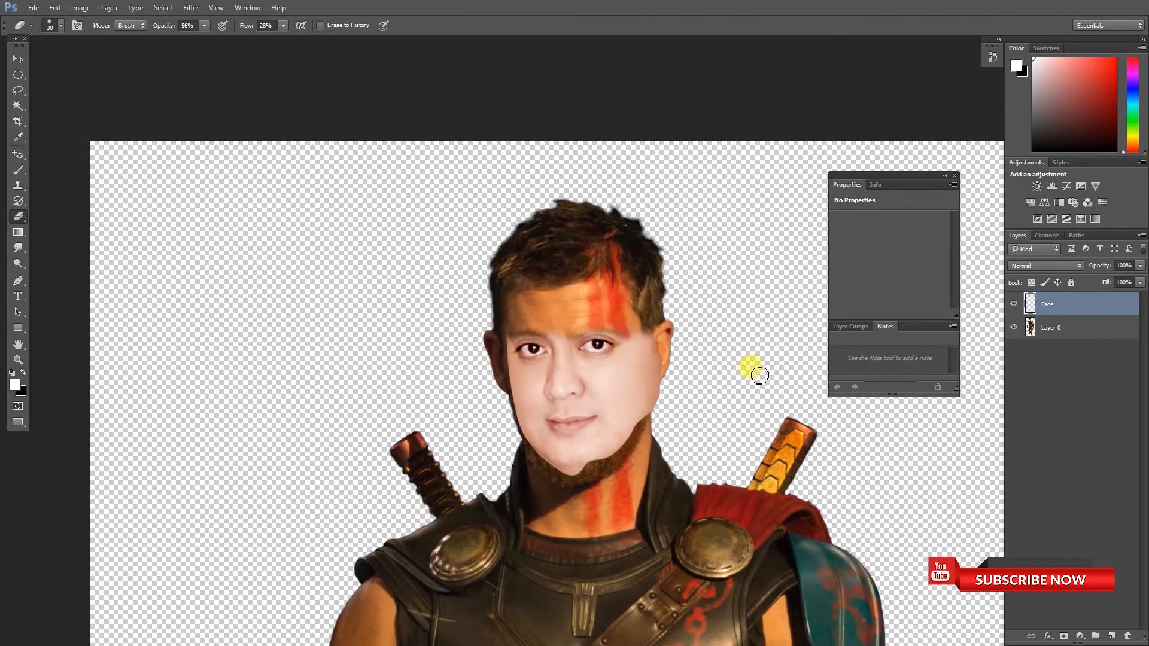
key(v)
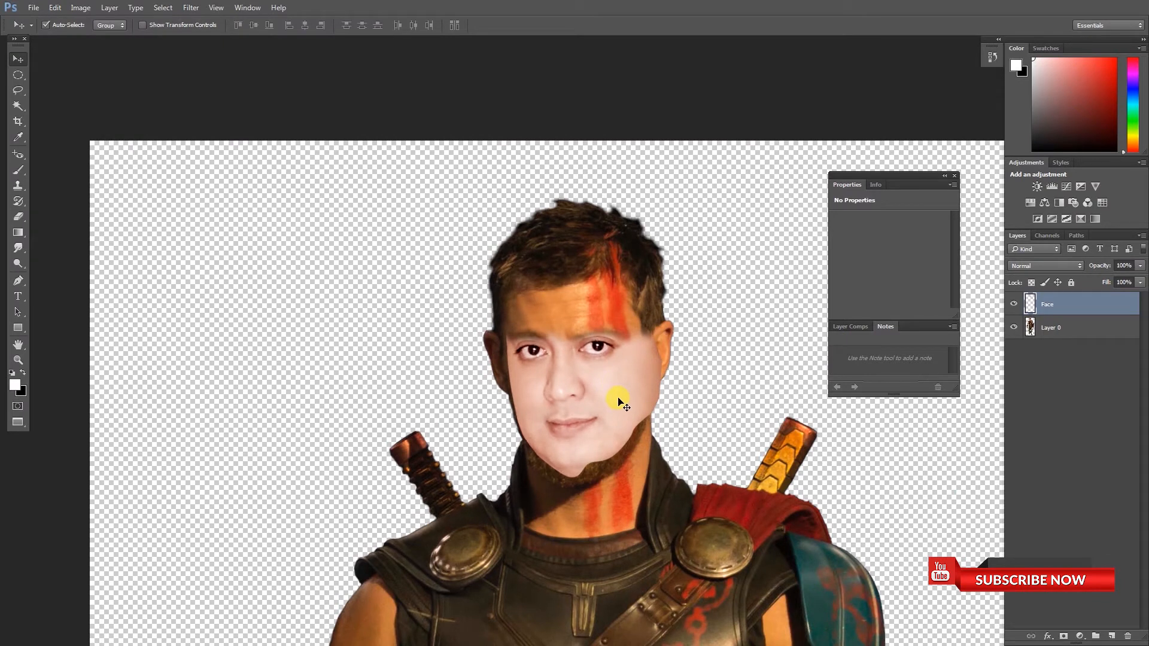
scroll(629, 395, up, 3)
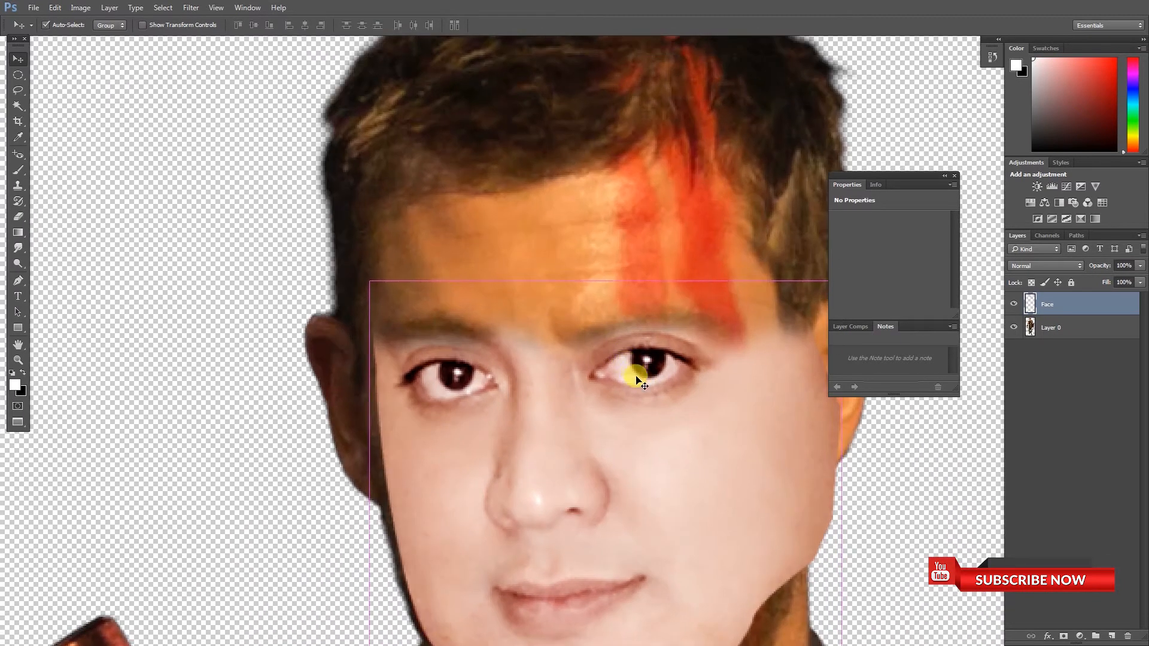
drag(646, 395, 645, 405)
key(Up)
key(Up)
key(Up)
key(Up)
key(Up)
key(Up)
key(Up)
key(Up)
key(Up)
key(Up)
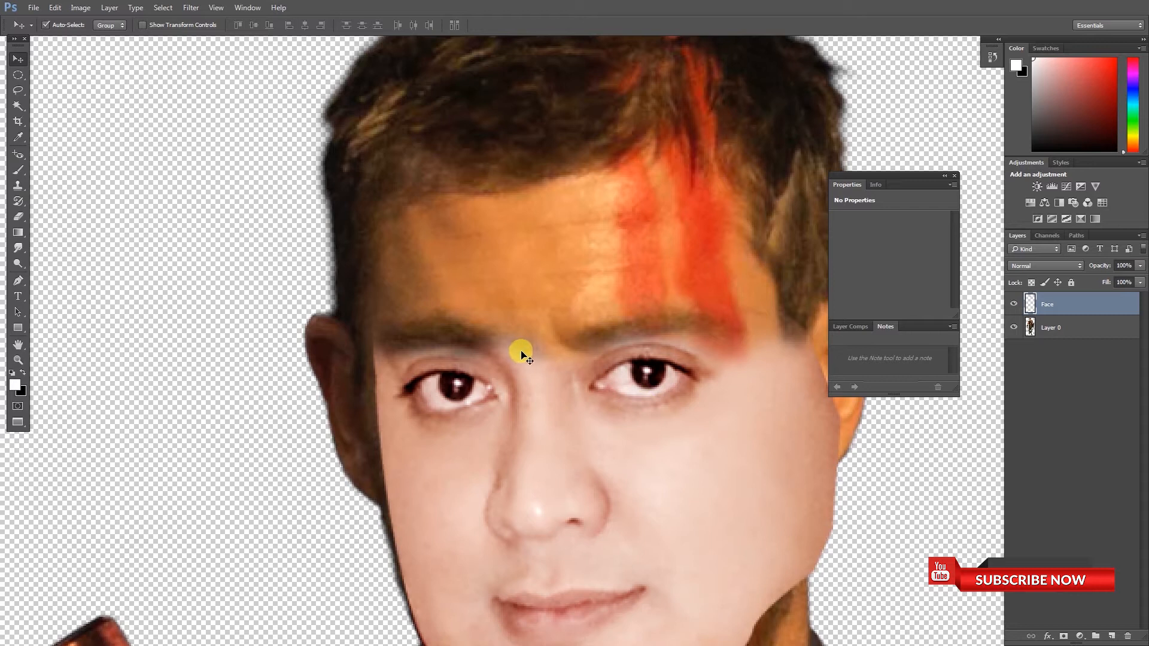
- Erase the leftover face edge at the dark temple and along the red-painted eyebrow toward the opposite temple
key(e)
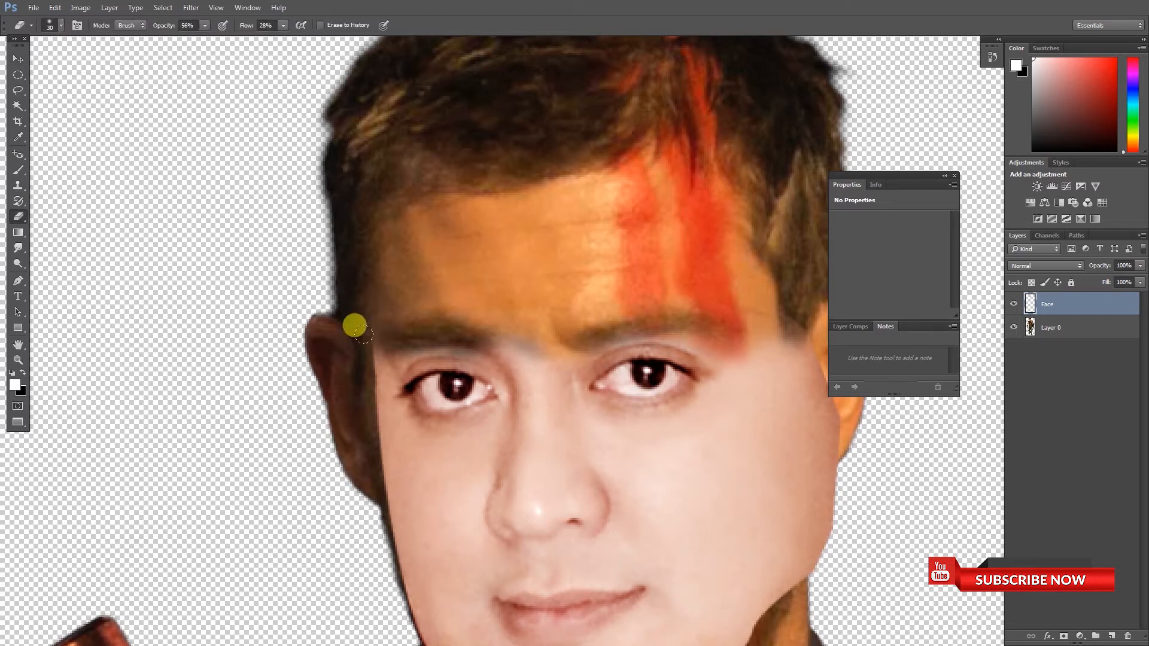
drag(371, 319, 361, 328)
mouse_move(703, 330)
mouse_down()
mouse_move(717, 320)
mouse_move(683, 298)
mouse_up()
mouse_move(566, 311)
mouse_down()
mouse_move(479, 307)
mouse_move(520, 344)
mouse_move(499, 312)
mouse_move(545, 329)
mouse_move(487, 316)
mouse_move(497, 329)
mouse_move(427, 295)
mouse_move(495, 309)
mouse_move(532, 337)
mouse_move(557, 331)
mouse_move(519, 337)
mouse_move(632, 297)
mouse_move(740, 315)
mouse_move(722, 307)
mouse_move(738, 303)
mouse_move(762, 361)
mouse_up()
- Lower the Face layer's opacity to 67% to expose the warrior's cheek and jaw outline underneath
key(ctrl+minus)
key(ctrl+minus)
key(ctrl+minus)
key(ctrl+minus)
key(ctrl+plus)
key(ctrl+plus)
key(ctrl+plus)
key(ctrl+plus)
key(ctrl+plus)
key(ctrl+plus)
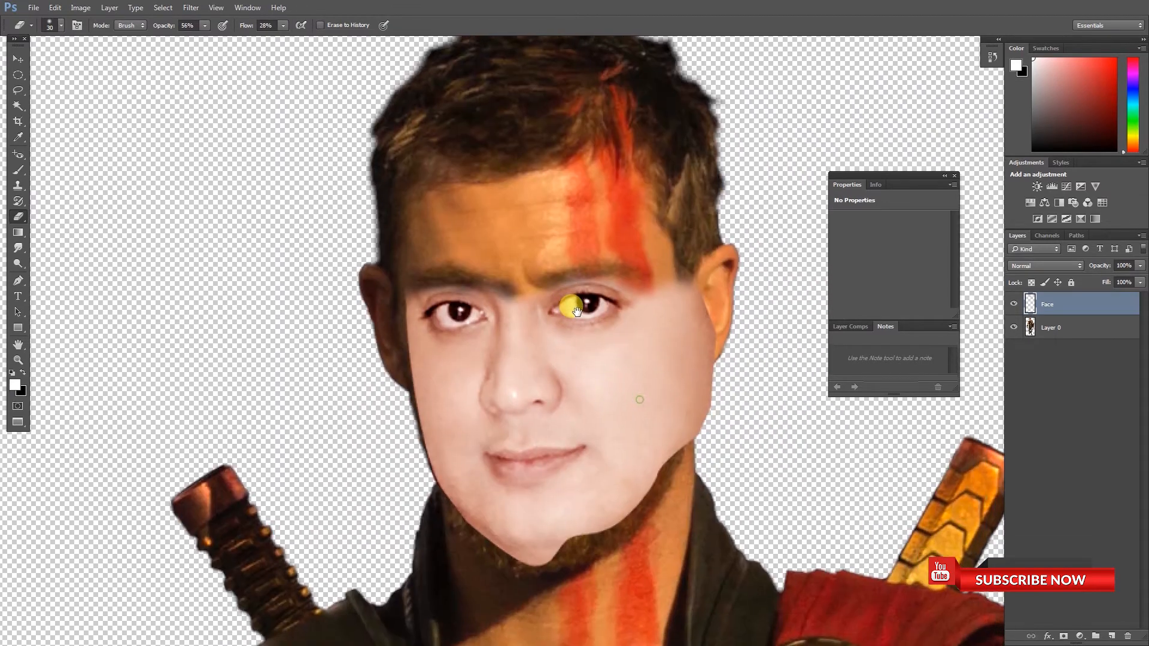
click(1141, 267)
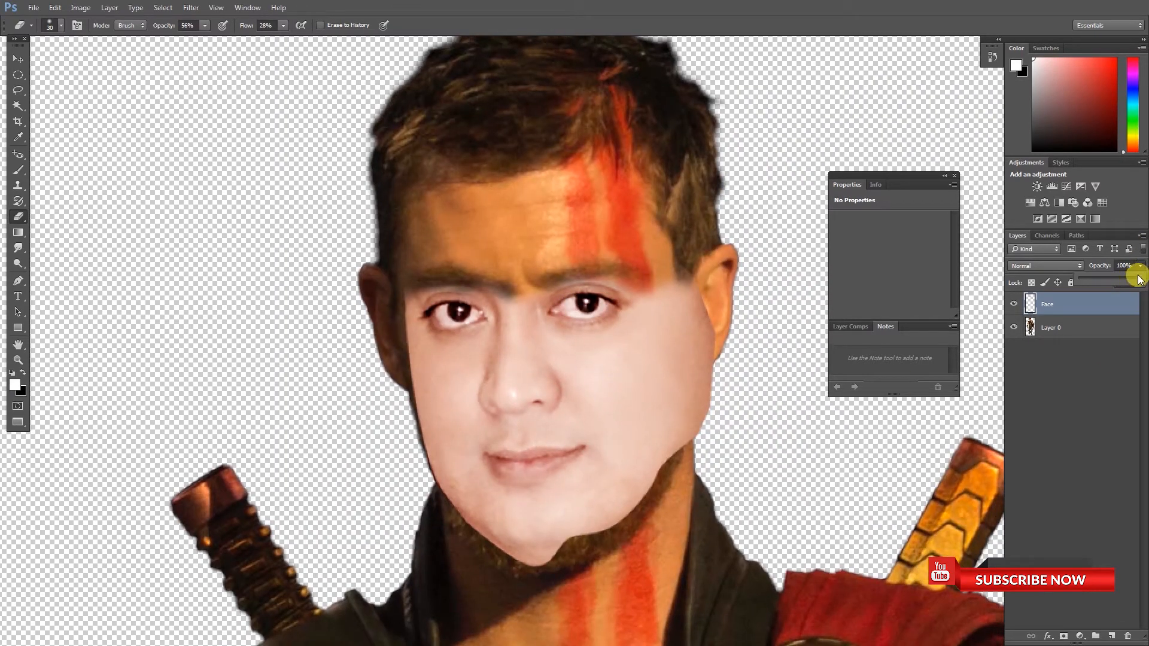
drag(1124, 282, 1121, 285)
click(686, 262)
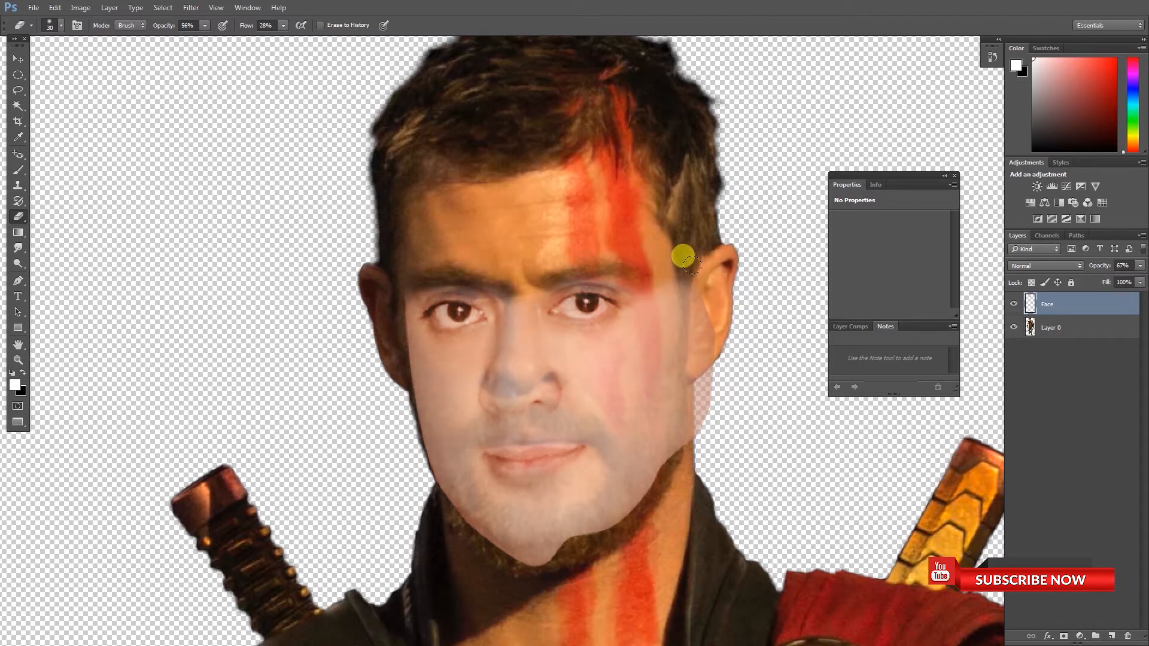
- Erase the part of the face that overhangs the warrior's cheek beside and below the brightly lit ear
mouse_move(698, 352)
mouse_down()
mouse_move(695, 295)
mouse_move(705, 412)
mouse_up()
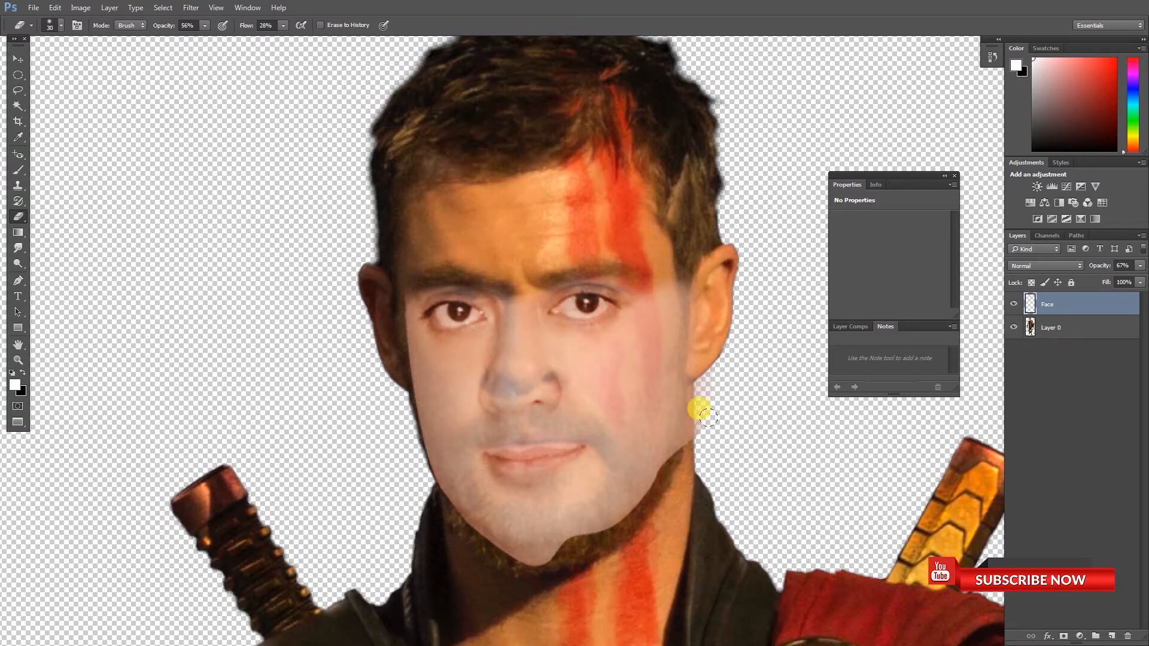
mouse_move(707, 379)
mouse_down()
mouse_move(690, 300)
mouse_move(701, 297)
mouse_up()
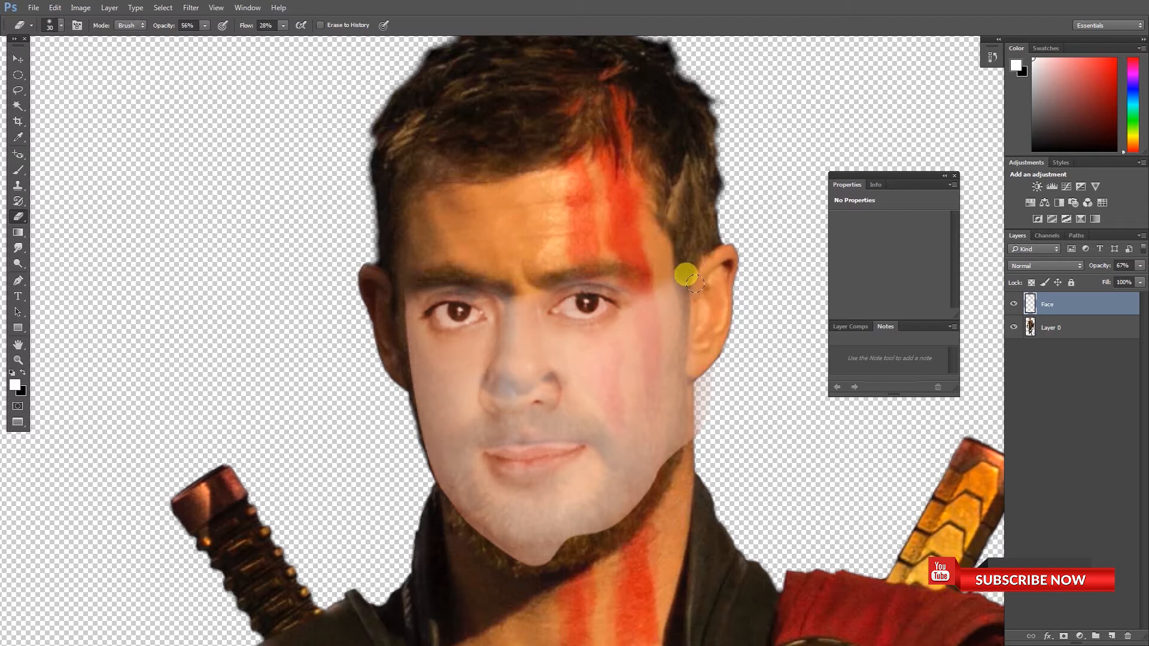
mouse_move(692, 317)
mouse_down()
mouse_move(692, 288)
mouse_move(695, 337)
mouse_move(692, 316)
mouse_move(678, 362)
mouse_move(688, 350)
mouse_move(698, 395)
mouse_move(679, 465)
mouse_move(582, 417)
mouse_up()
- Set the Eraser to 69% opacity and 46% flow, and soften the face's edge along the red-painted cheek and jaw
key(ctrl+plus)
key(ctrl+plus)
drag(621, 383, 596, 377)
mouse_move(585, 454)
mouse_down()
mouse_move(597, 226)
mouse_move(595, 313)
mouse_move(584, 82)
mouse_move(561, 109)
mouse_move(572, 120)
mouse_move(587, 339)
mouse_move(542, 248)
mouse_up()
click(206, 27)
click(283, 25)
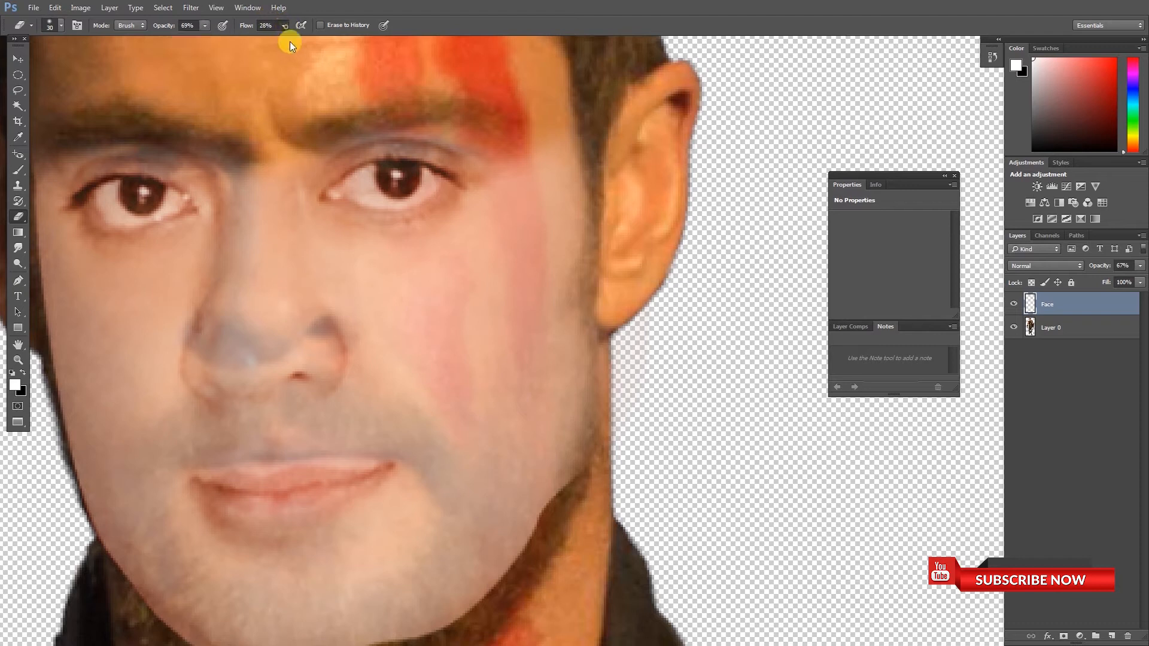
mouse_move(593, 228)
mouse_down()
mouse_move(600, 370)
mouse_move(598, 342)
mouse_move(583, 439)
mouse_move(588, 426)
mouse_move(559, 465)
mouse_up()
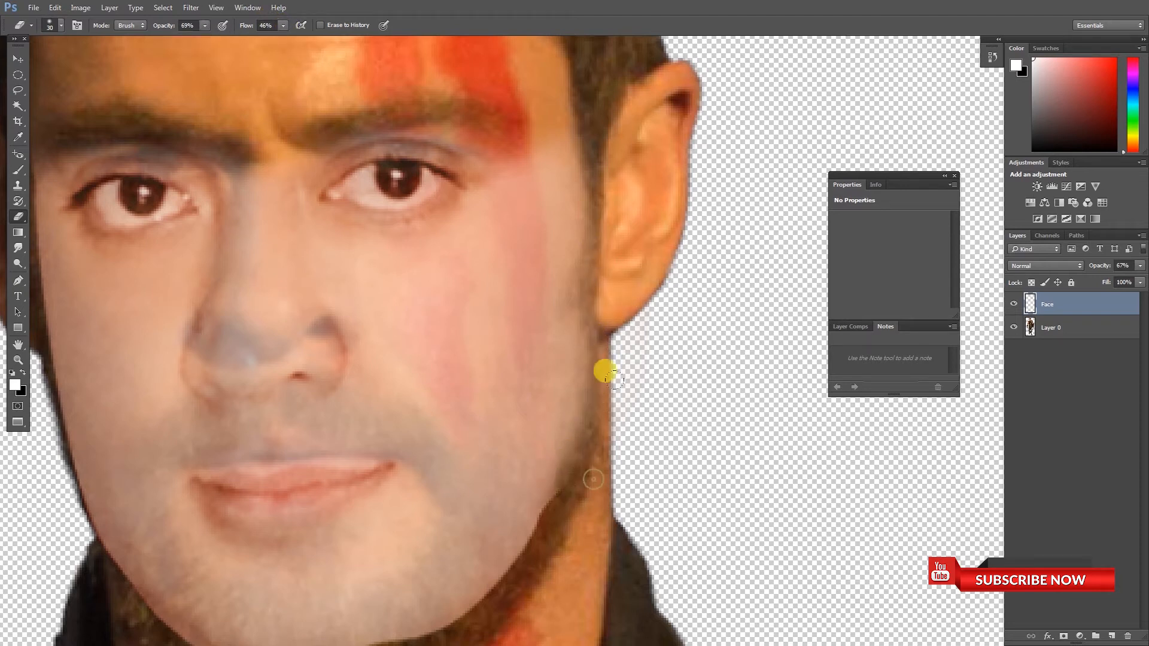
drag(615, 425, 643, 467)
- Erase the face's lower edge around the jaw and chin to reveal the warrior's beard
drag(613, 272, 661, 63)
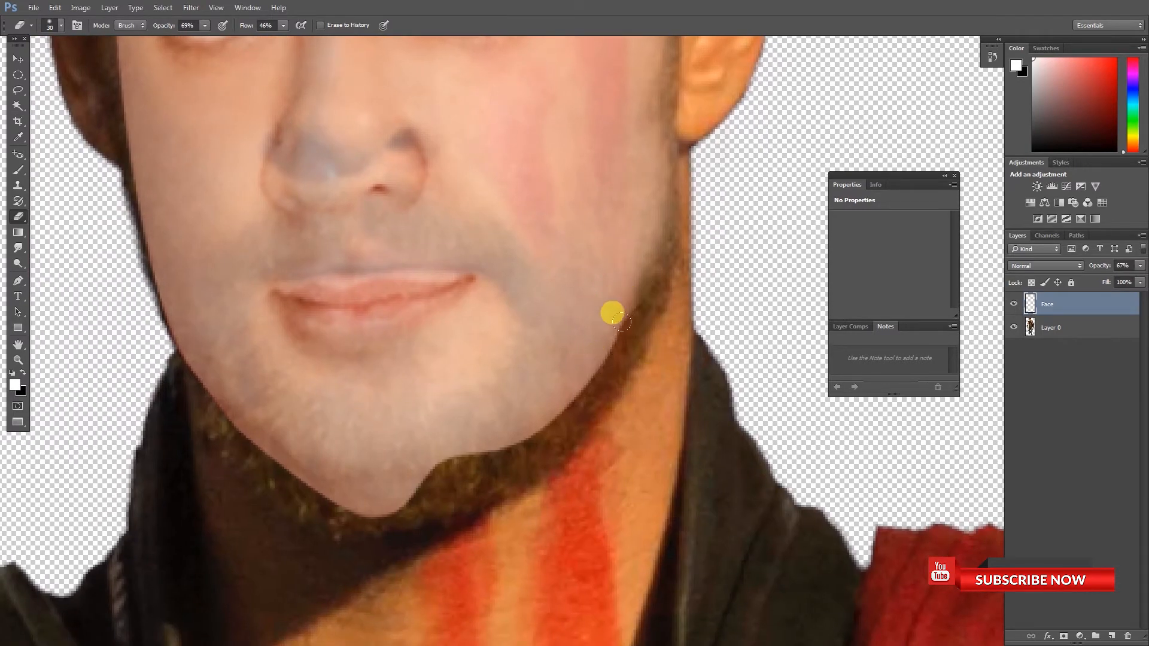
mouse_move(549, 374)
mouse_down()
mouse_move(613, 326)
mouse_move(553, 402)
mouse_move(369, 461)
mouse_move(339, 475)
mouse_move(400, 471)
mouse_move(349, 475)
mouse_move(333, 496)
mouse_move(602, 523)
mouse_move(568, 494)
mouse_move(459, 454)
mouse_move(586, 507)
mouse_move(547, 482)
mouse_move(461, 456)
mouse_move(388, 385)
mouse_move(581, 506)
mouse_move(501, 468)
mouse_move(594, 487)
mouse_move(725, 468)
mouse_move(710, 453)
mouse_move(765, 478)
mouse_move(456, 568)
mouse_move(434, 517)
mouse_move(539, 473)
mouse_move(604, 374)
mouse_move(616, 401)
mouse_move(598, 491)
mouse_move(585, 464)
mouse_move(608, 292)
mouse_move(574, 498)
mouse_move(581, 557)
mouse_move(680, 454)
mouse_move(651, 439)
mouse_move(573, 510)
mouse_move(677, 506)
mouse_move(649, 518)
mouse_move(597, 506)
mouse_move(512, 518)
mouse_move(454, 511)
mouse_move(480, 517)
mouse_move(352, 478)
mouse_up()
mouse_move(280, 403)
mouse_down()
mouse_move(335, 461)
mouse_move(325, 454)
mouse_move(378, 571)
mouse_up()
- Set the Face layer's opacity back to 100% and check the blend with the beard
key(ctrl+minus)
key(ctrl+minus)
click(1141, 265)
drag(1121, 280, 1146, 280)
key(ctrl+minus)
key(ctrl+minus)
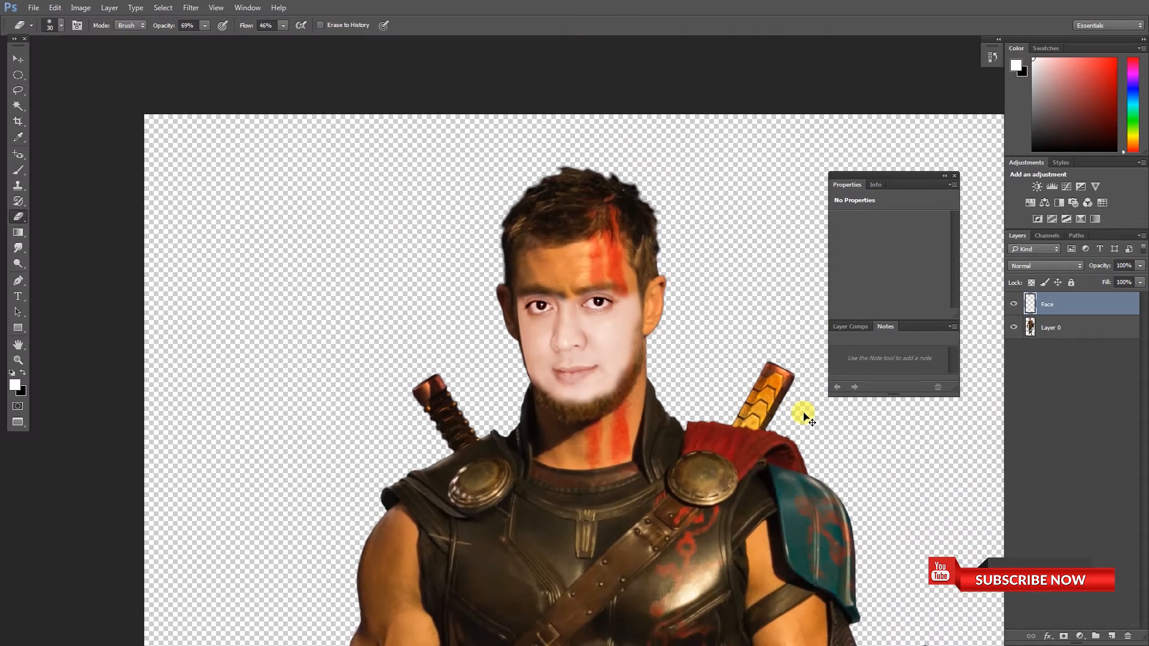
- Widen the Face layer slightly with Free Transform, extending its edge toward the shadowed ear
key(ctrl+plus)
key(ctrl+plus)
key(ctrl+plus)
key(ctrl+plus)
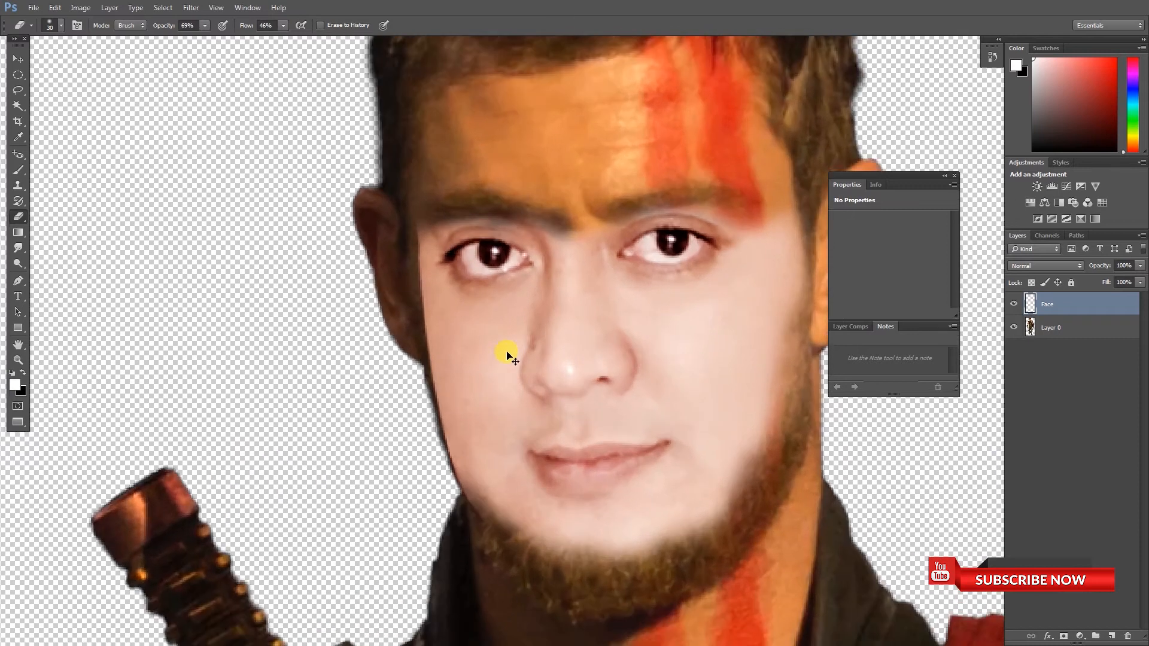
key(v)
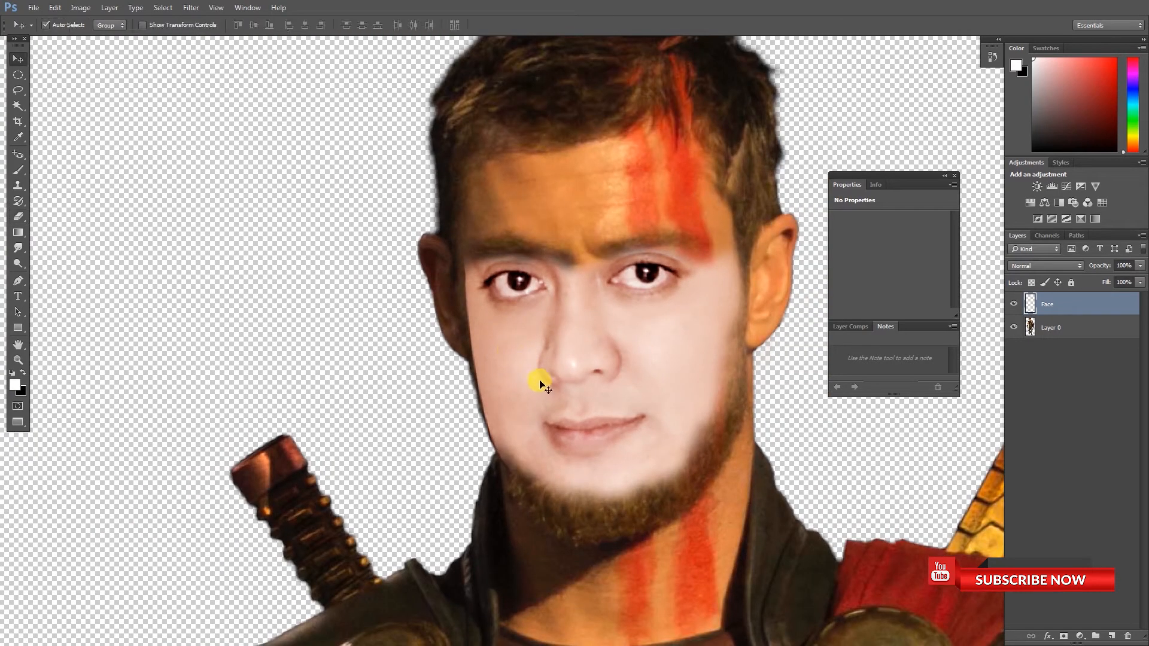
right_click(522, 378)
click(528, 382)
key(ctrl+t)
drag(461, 378, 458, 378)
key(Return)
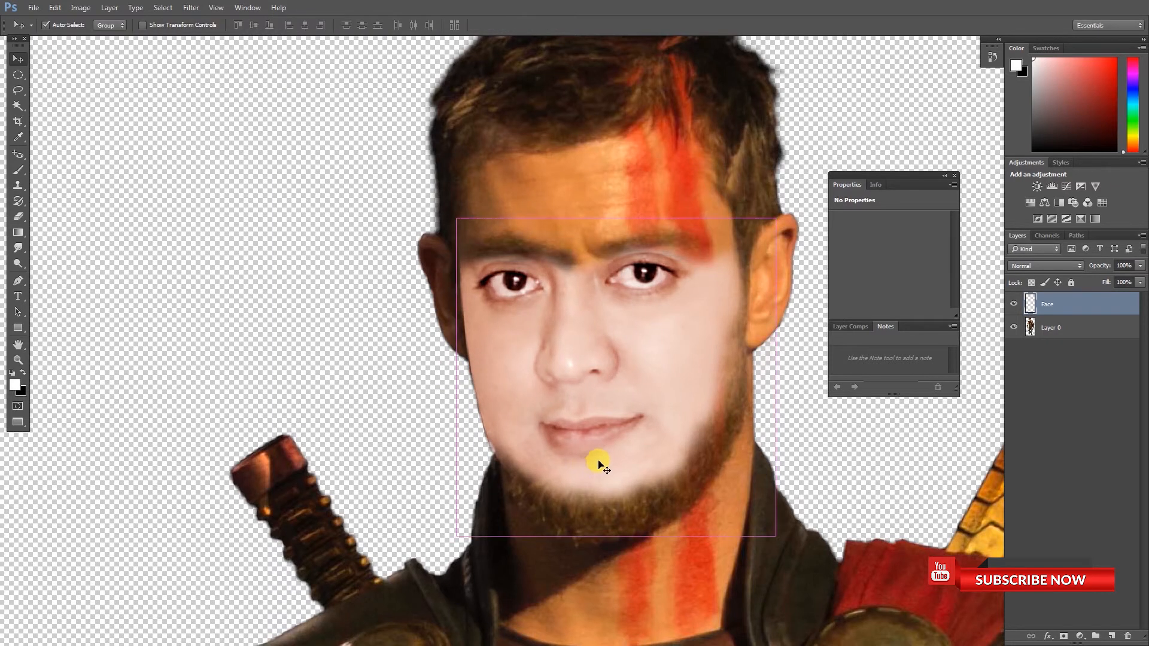
- Examine how the widened face fits the whole figure and the head up close
key(ctrl+minus)
key(ctrl+minus)
key(ctrl+minus)
key(ctrl+minus)
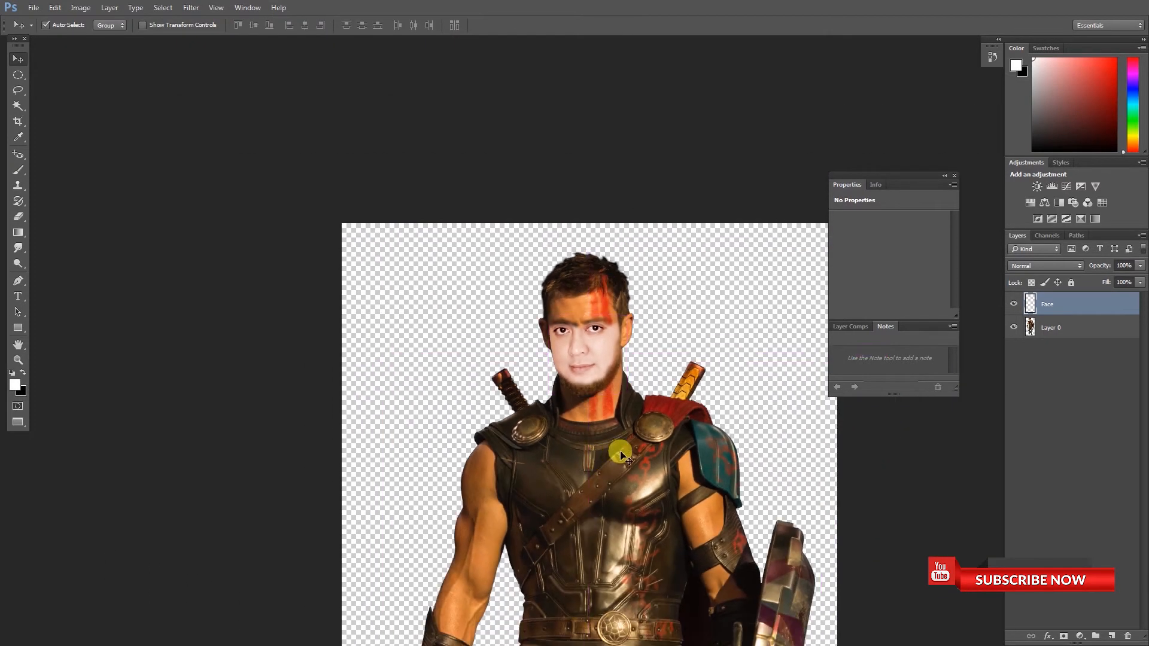
key(ctrl+plus)
key(ctrl+plus)
key(ctrl+plus)
key(ctrl+plus)
key(ctrl+plus)
key(ctrl+plus)
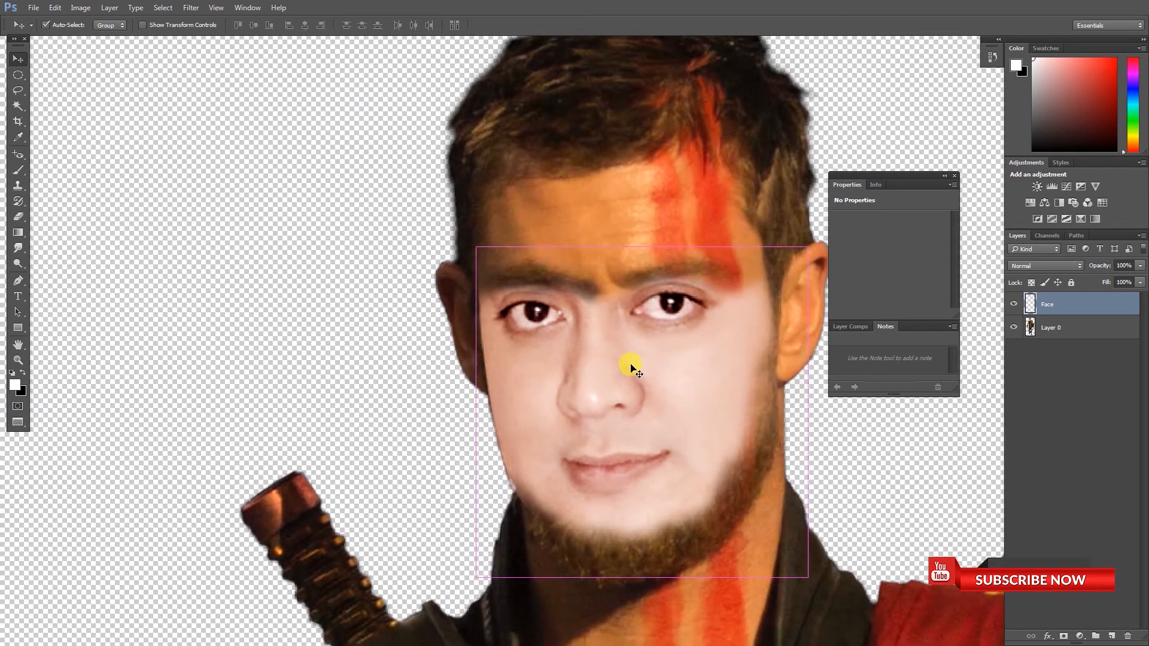
- Undo a first eraser stroke between the eyebrows and erase that area again with a 10 px brush
key(e)
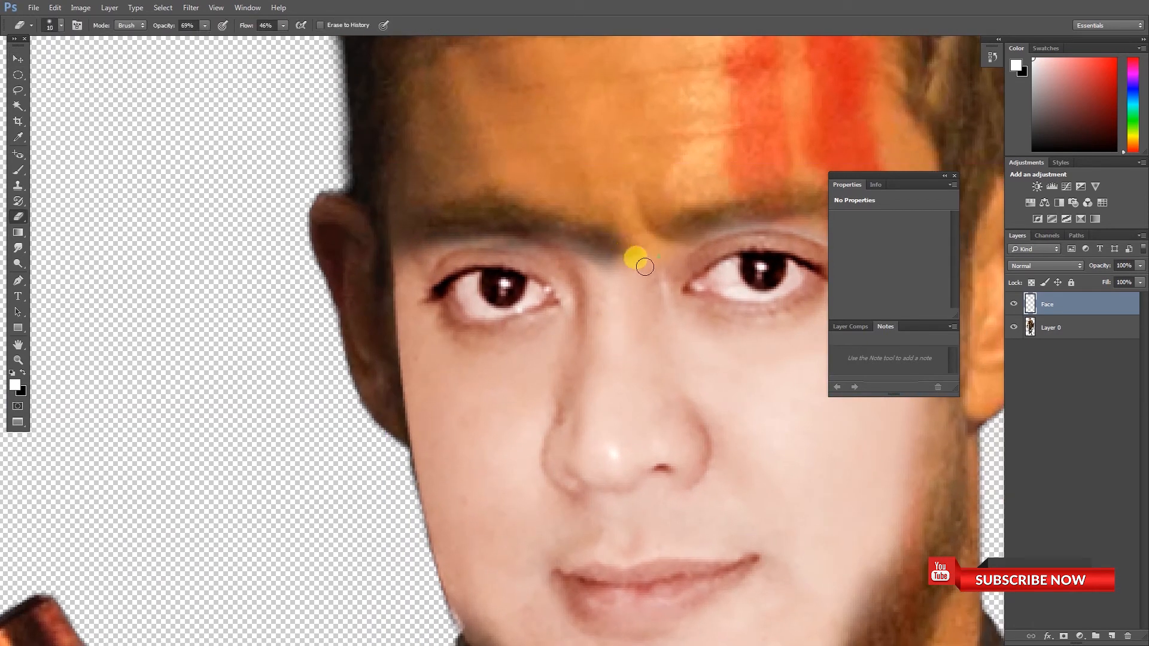
drag(649, 264, 622, 268)
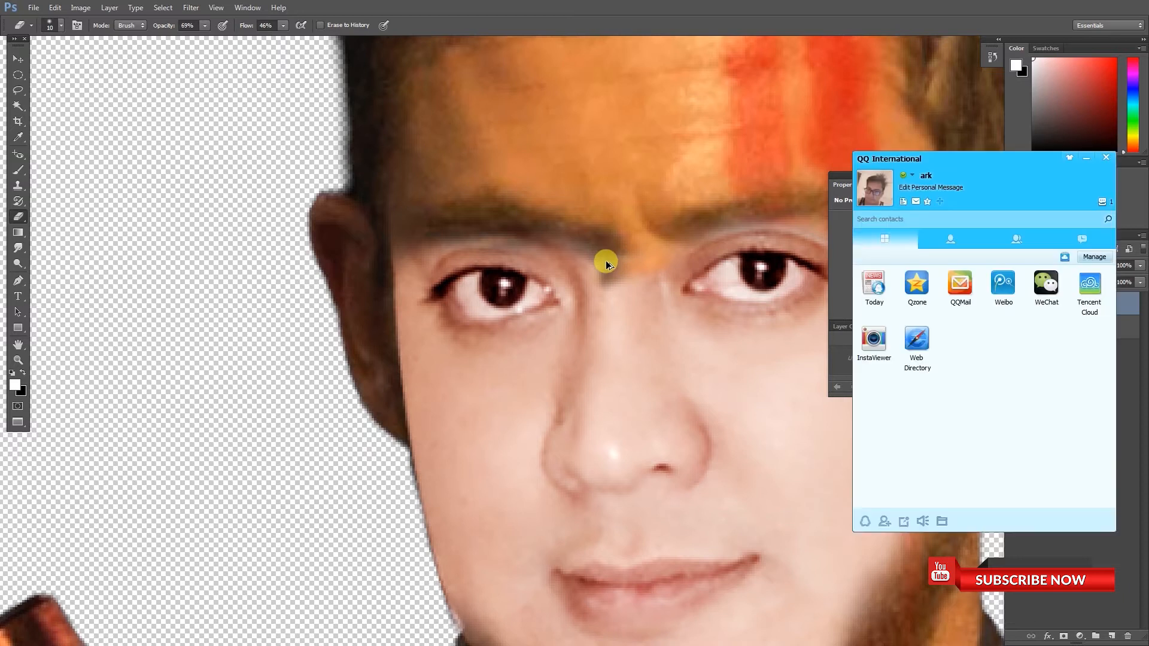
click(1086, 159)
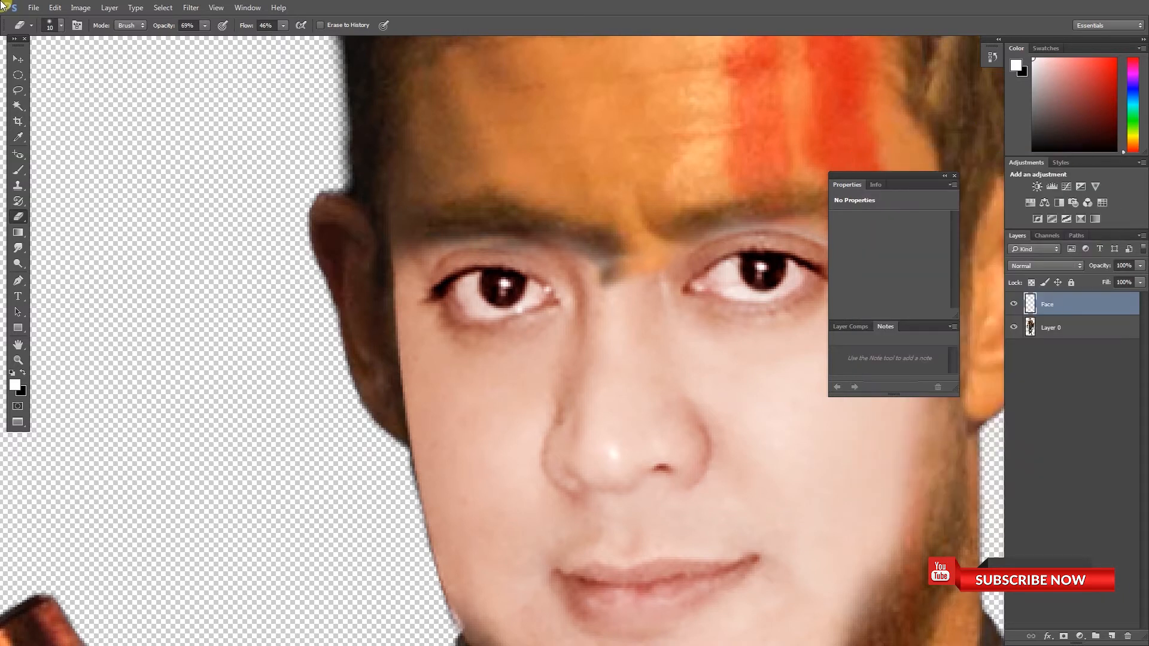
click(56, 8)
click(71, 42)
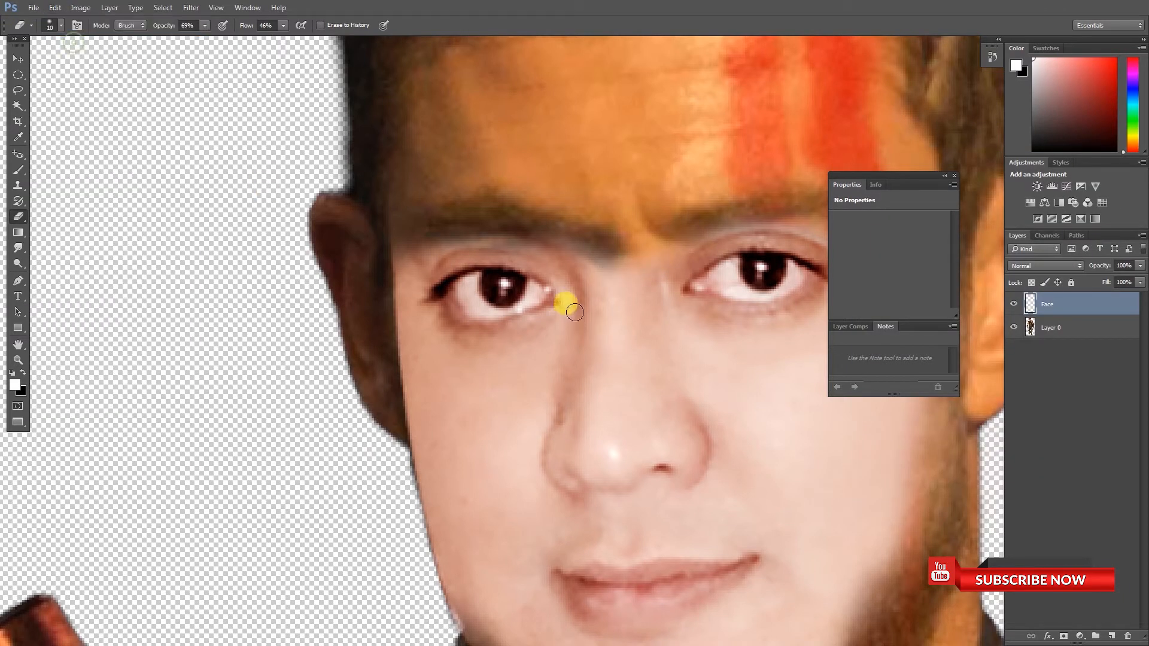
mouse_move(631, 261)
mouse_down()
mouse_move(588, 246)
mouse_move(608, 270)
mouse_move(575, 244)
mouse_move(617, 267)
mouse_move(659, 251)
mouse_move(563, 245)
mouse_move(596, 265)
mouse_move(548, 238)
mouse_move(599, 268)
mouse_move(599, 232)
mouse_up()
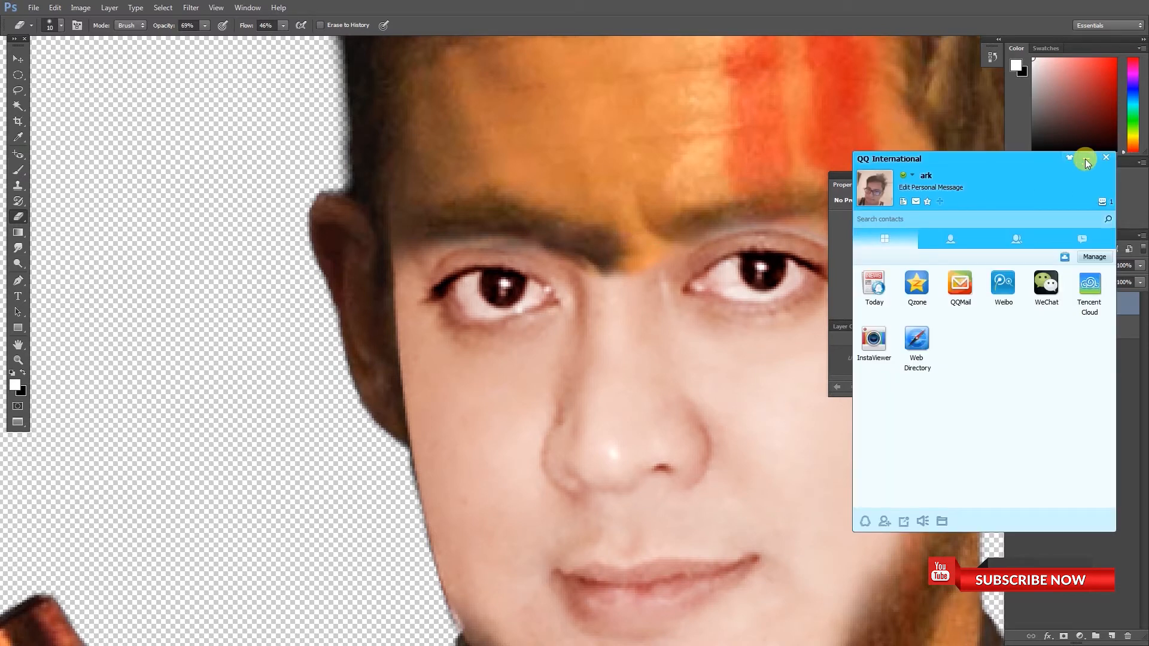
- Minimize the chat window, step back one edit and erase the Face layer again at the inner end of the shadowed-side brow
click(1086, 161)
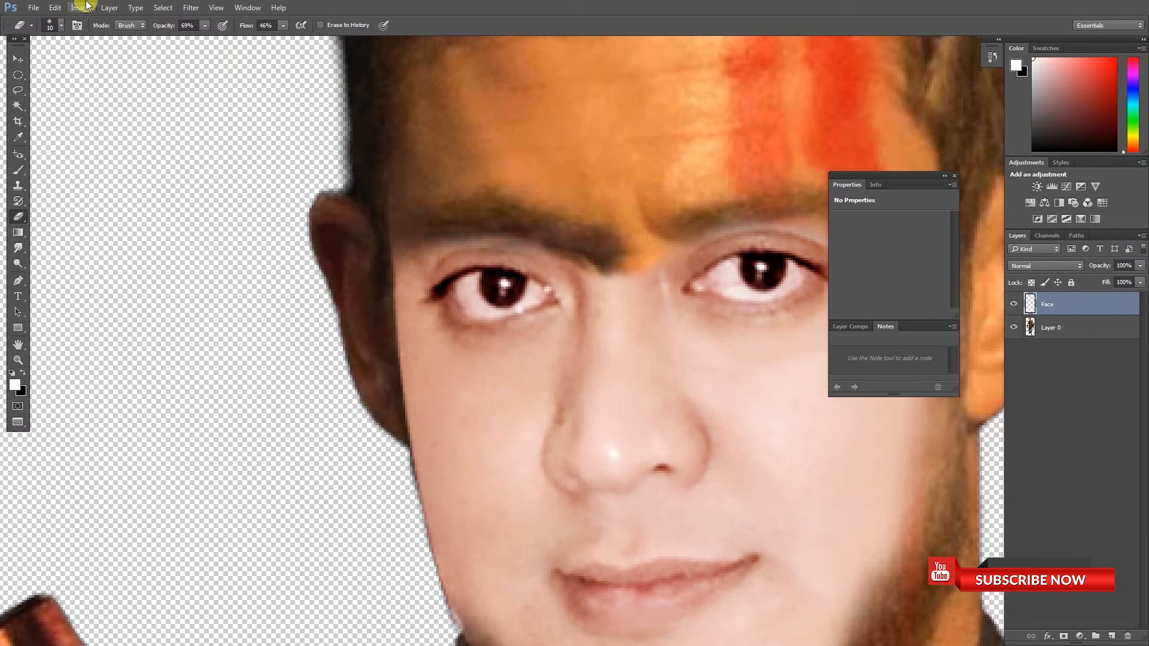
click(54, 7)
click(60, 43)
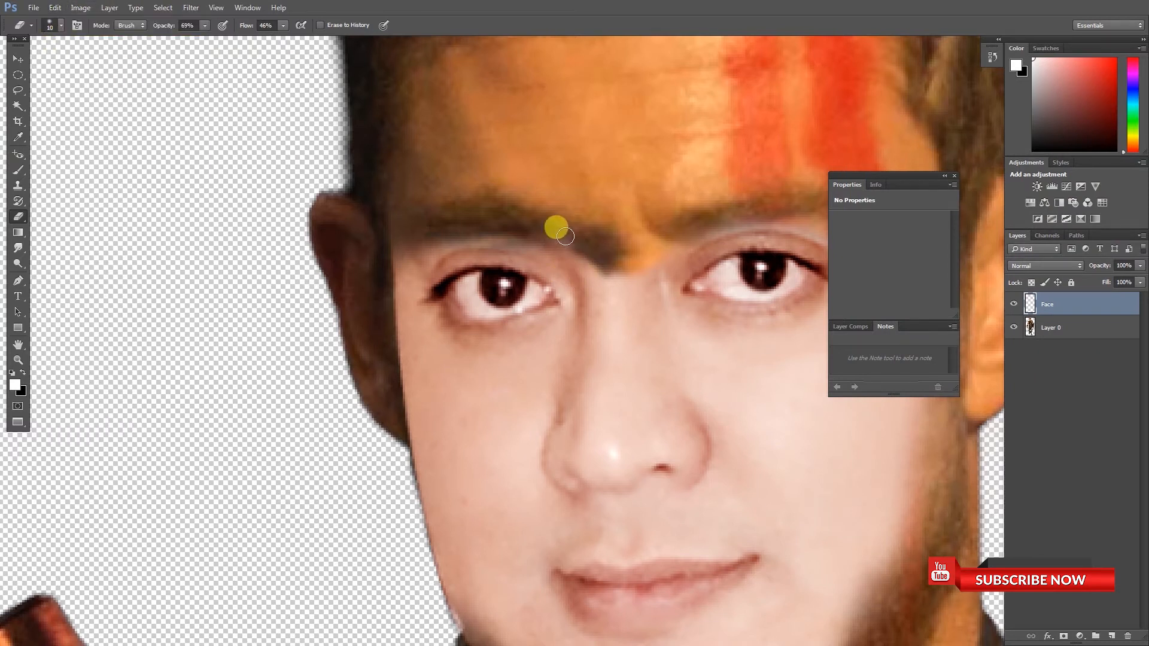
drag(594, 248, 614, 257)
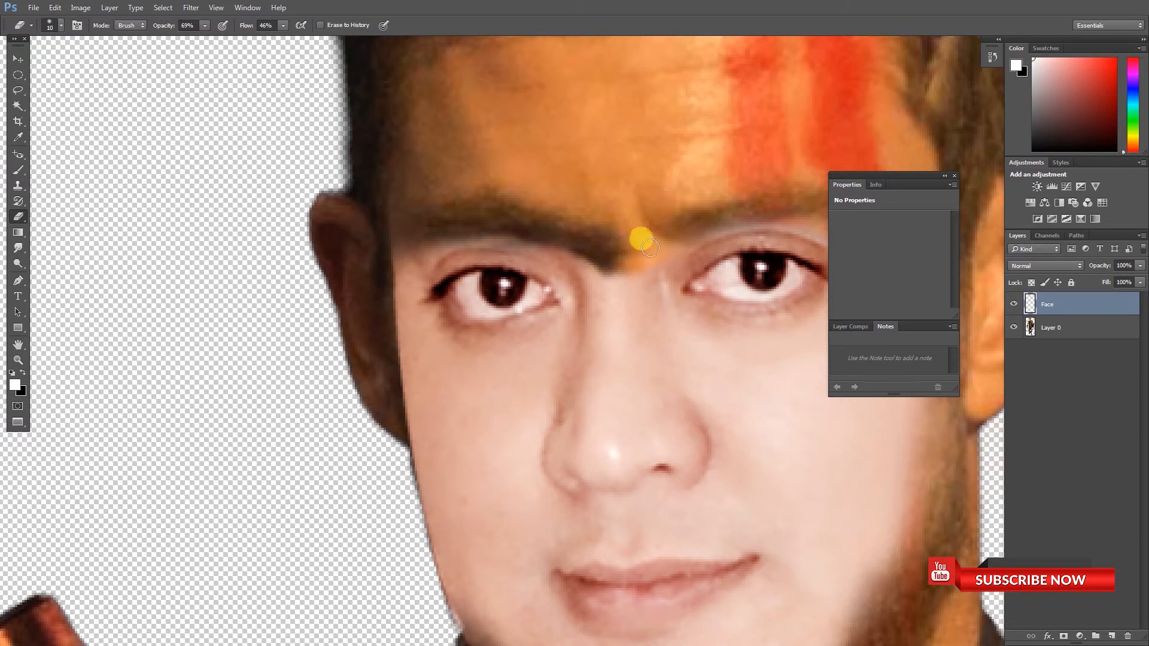
key(ctrl+minus)
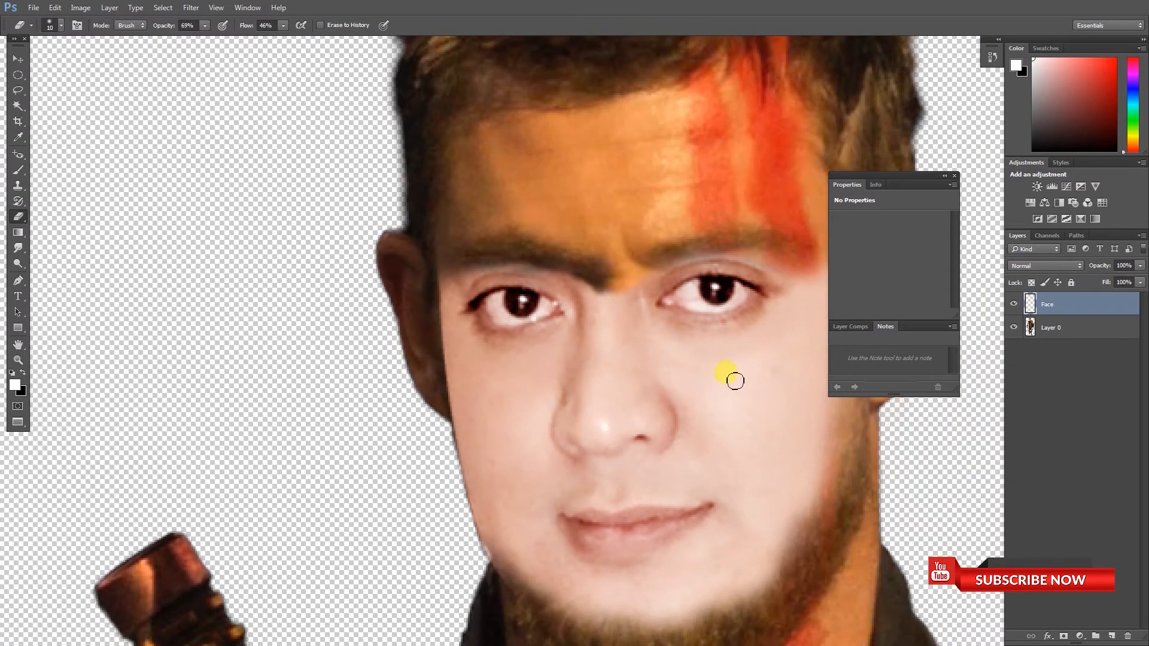
- Widen the Face layer to 100.75% with Free Transform, extending its edge toward the shadowed ear
drag(735, 381, 628, 310)
drag(473, 345, 448, 343)
key(v)
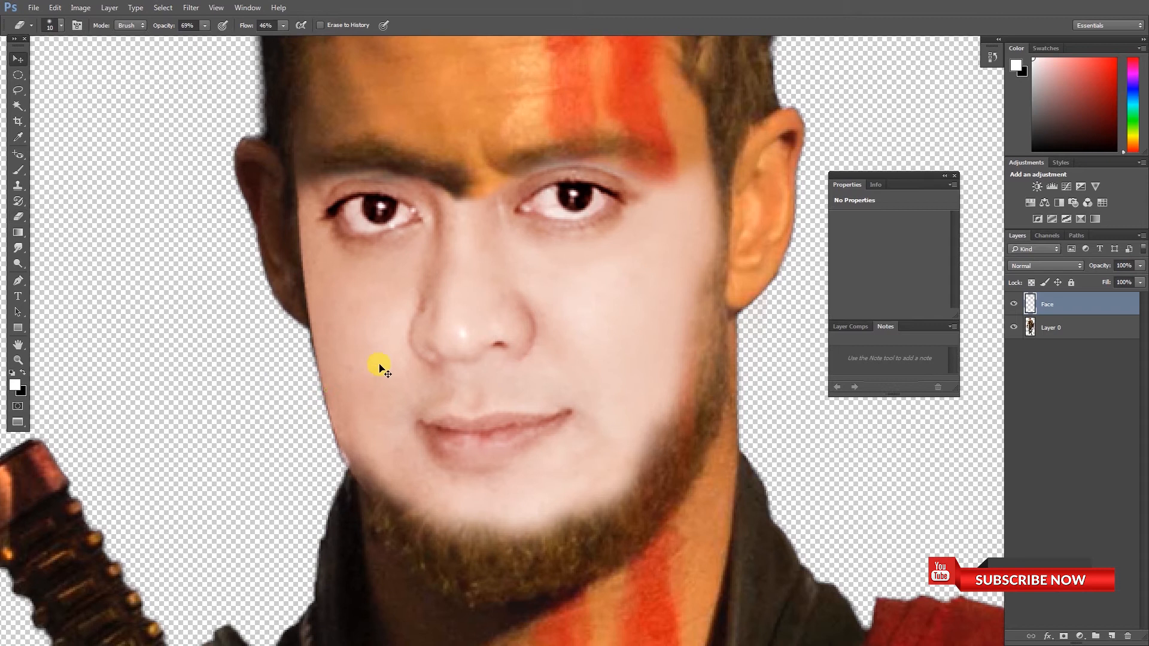
right_click(383, 358)
click(383, 358)
key(ctrl+t)
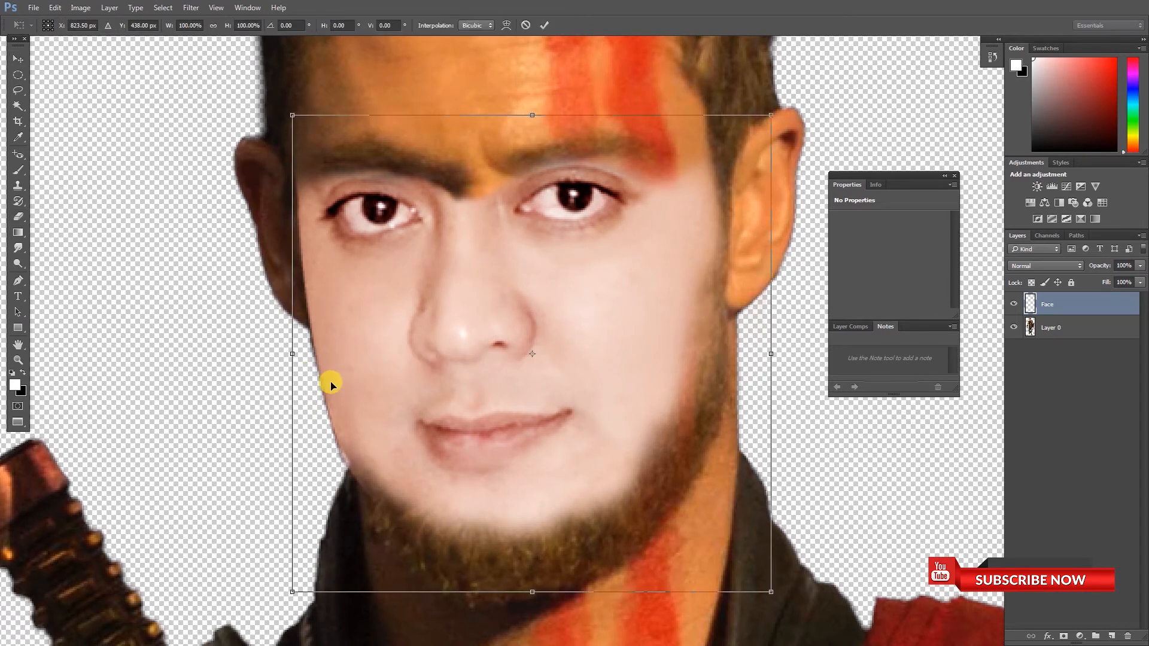
drag(296, 355, 289, 354)
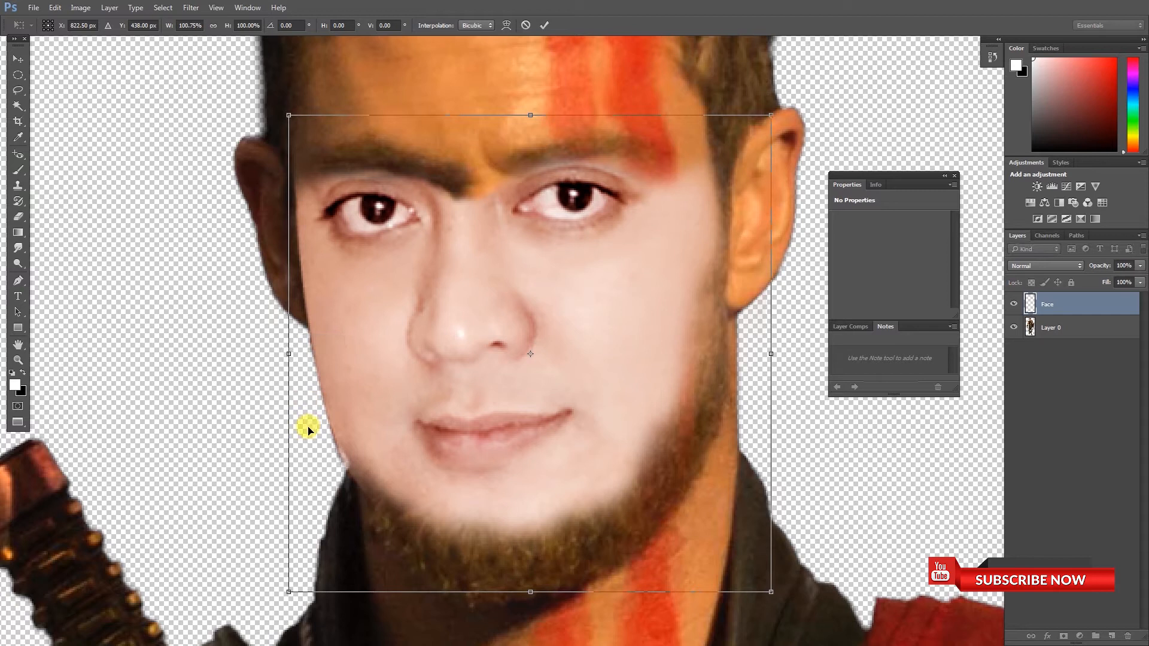
key(Return)
key(ctrl+minus)
key(ctrl+minus)
key(ctrl+minus)
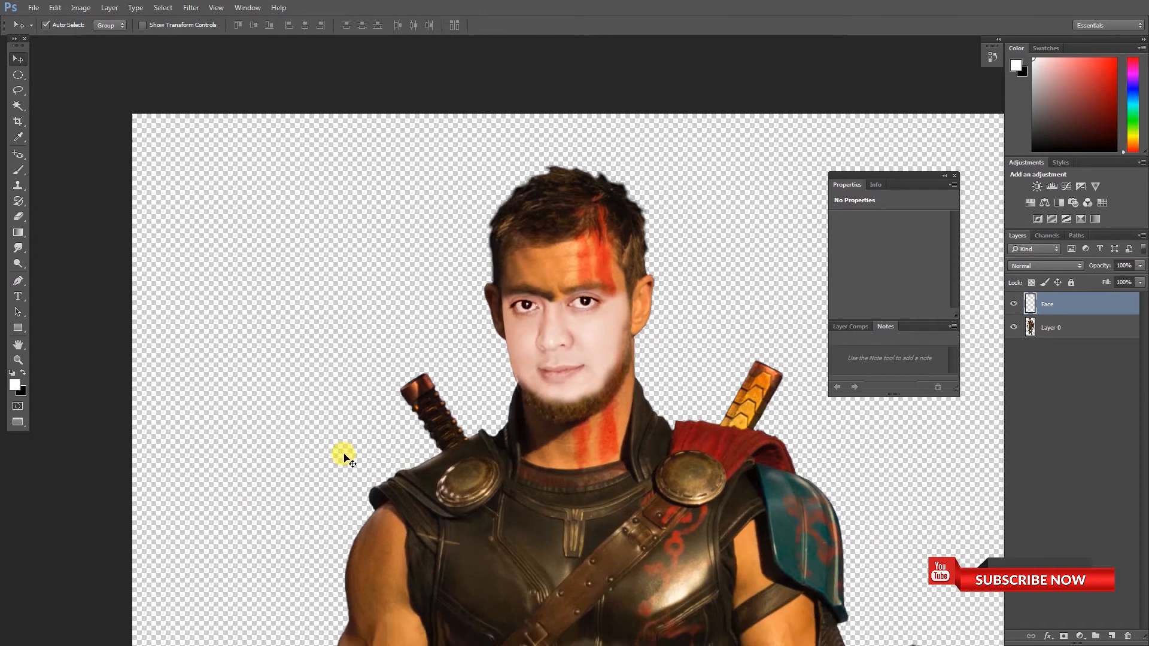
- Rotate the Face layer to -2.83° with Free Transform and nudge it sideways to X 826.50 px
key(ctrl+plus)
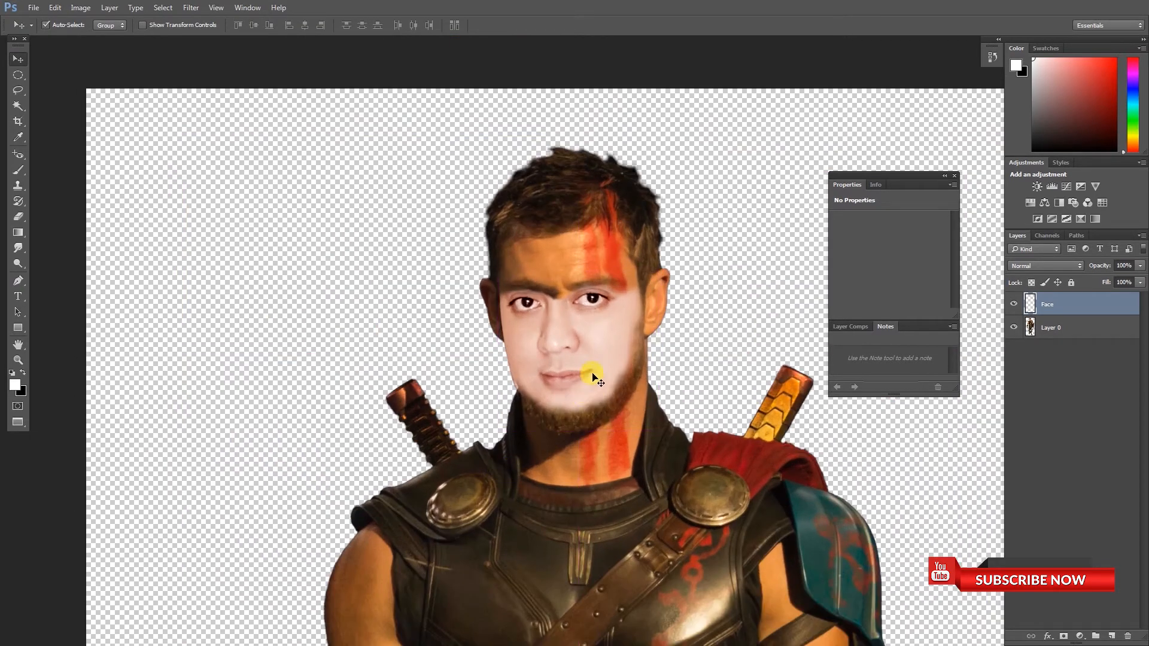
key(ctrl+t)
drag(678, 388, 672, 384)
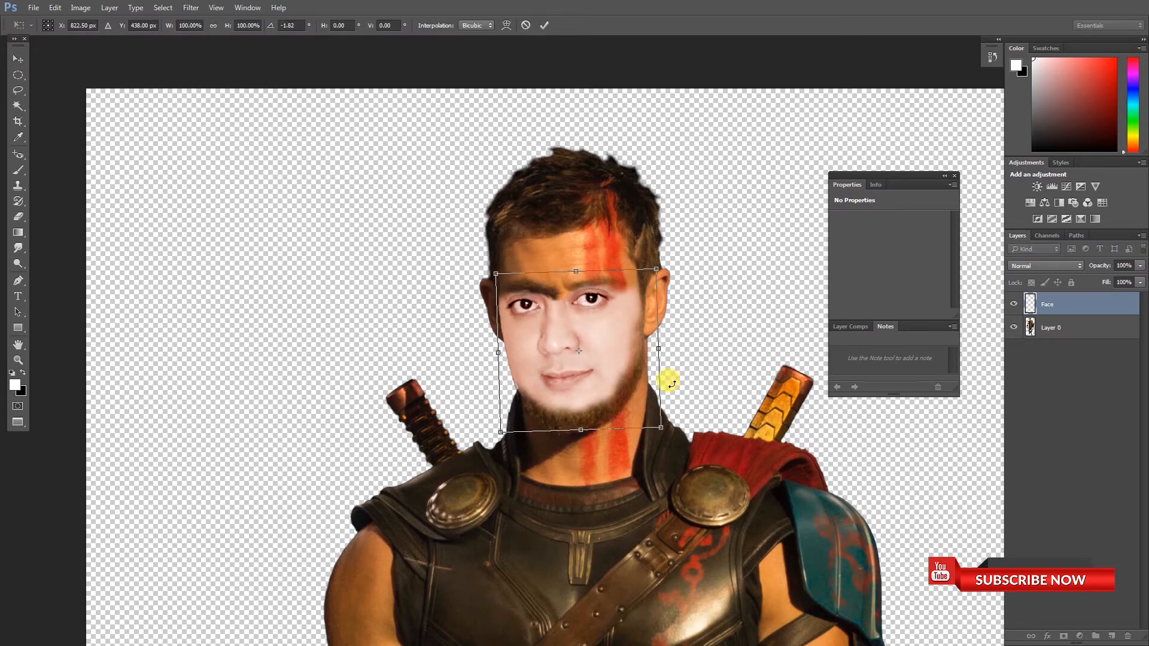
key(Right)
key(Right)
key(Right)
key(Right)
key(Right)
key(Right)
key(Right)
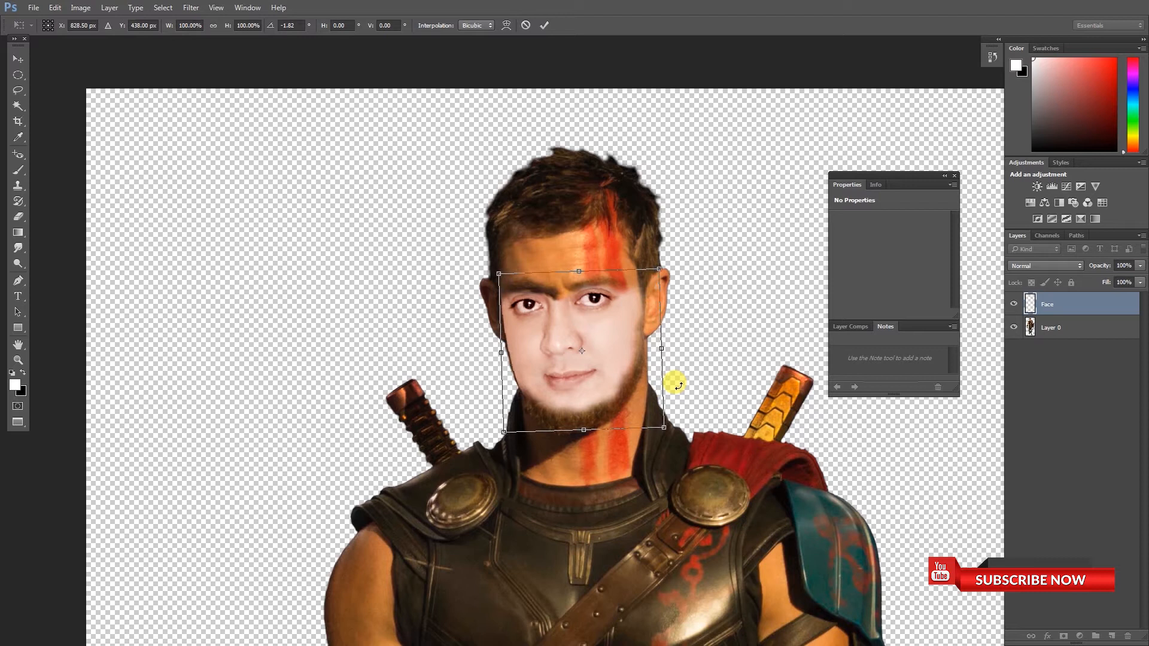
key(Left)
key(Left)
key(Left)
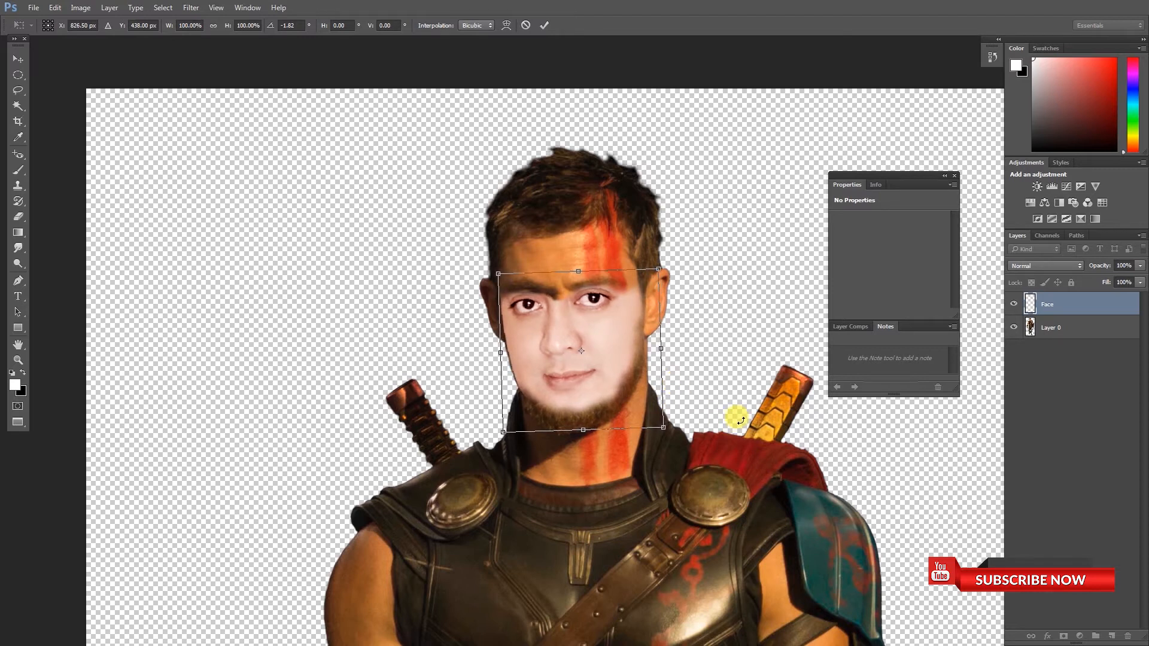
drag(741, 421, 740, 418)
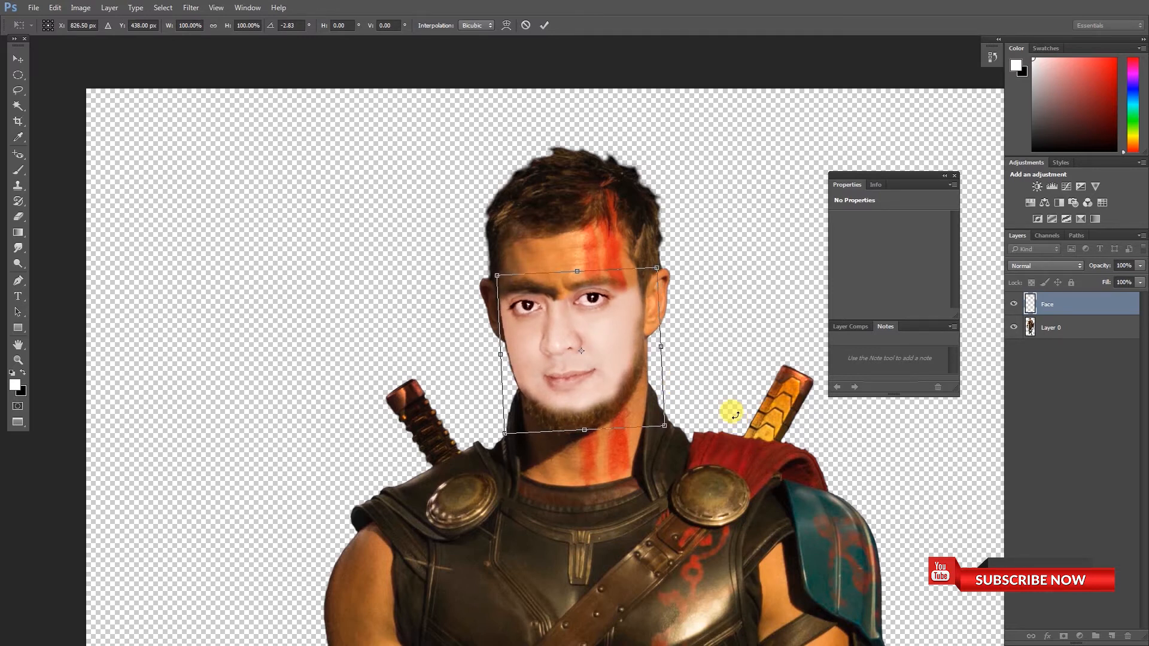
key(Return)
key(ctrl+minus)
key(ctrl+minus)
key(ctrl+minus)
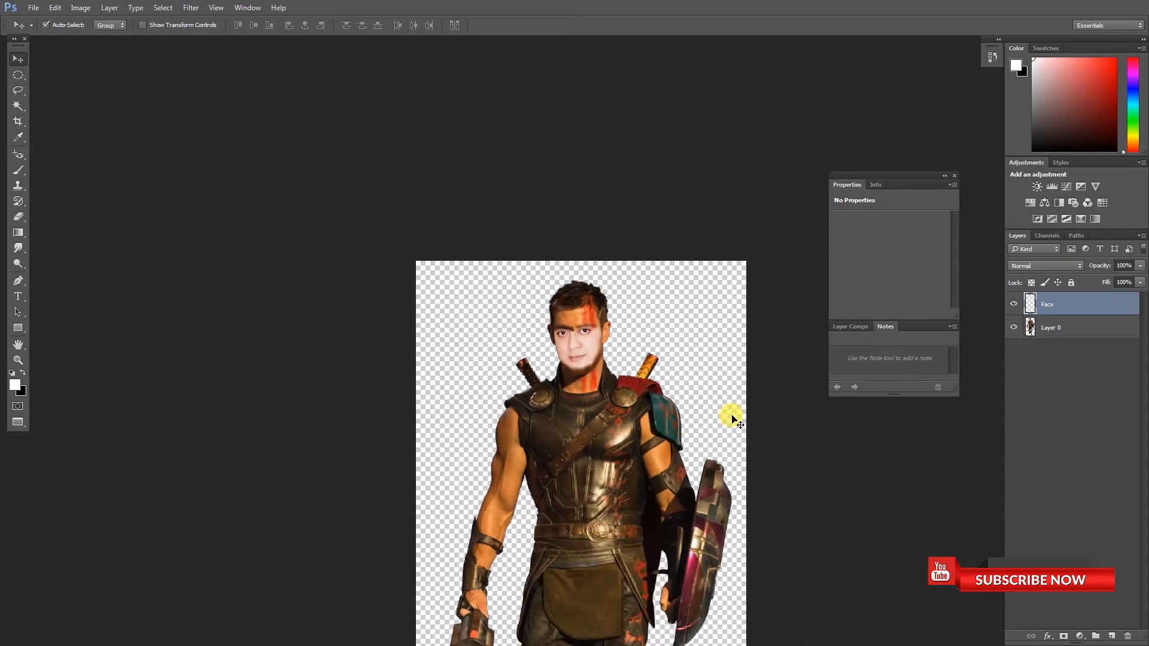
- Nudge the Face layer slightly up and toward the lit ear to seat the eyes closer under the brows
key(ctrl+plus)
key(ctrl+plus)
key(ctrl+plus)
key(ctrl+plus)
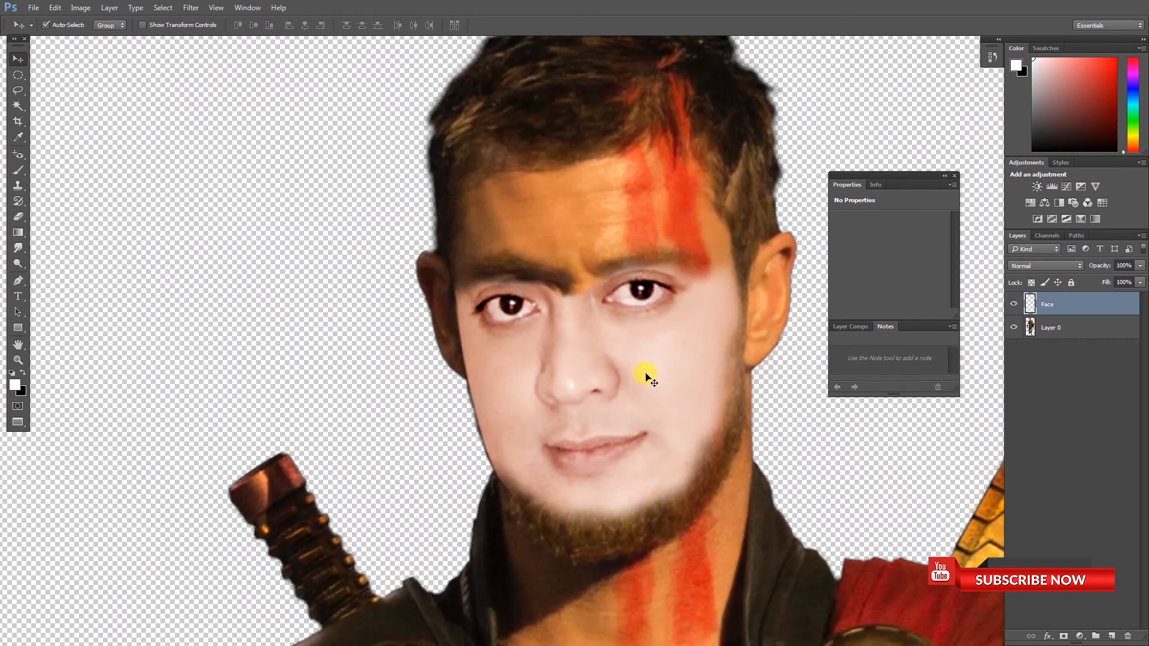
key(Up)
key(Up)
key(Right)
key(Right)
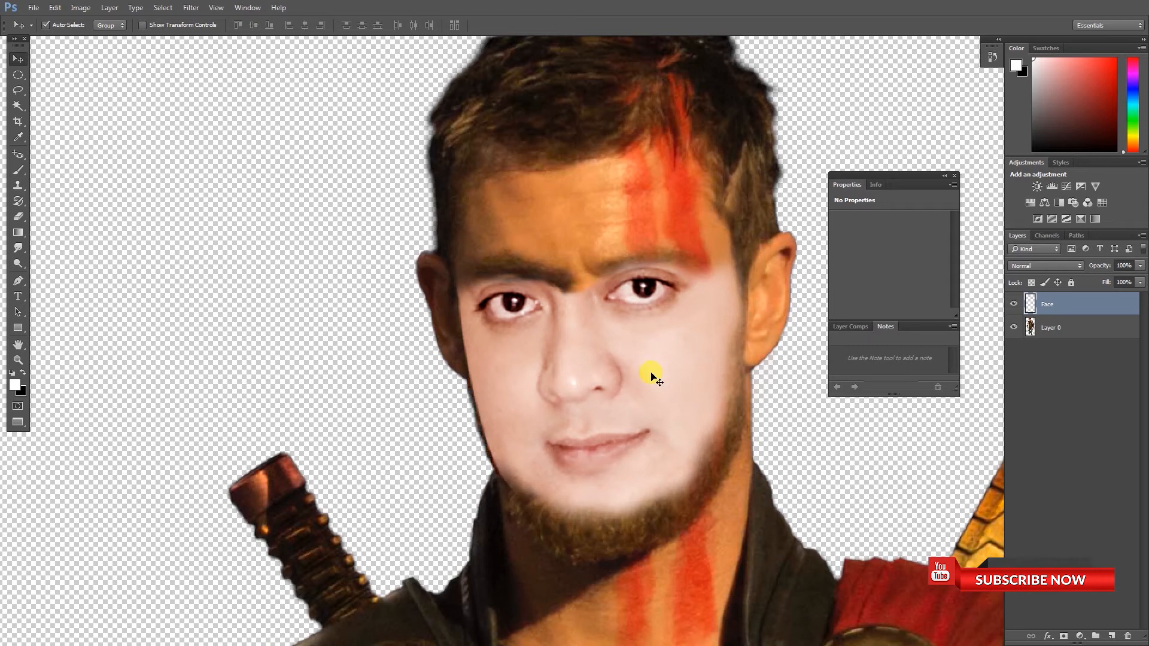
key(Down)
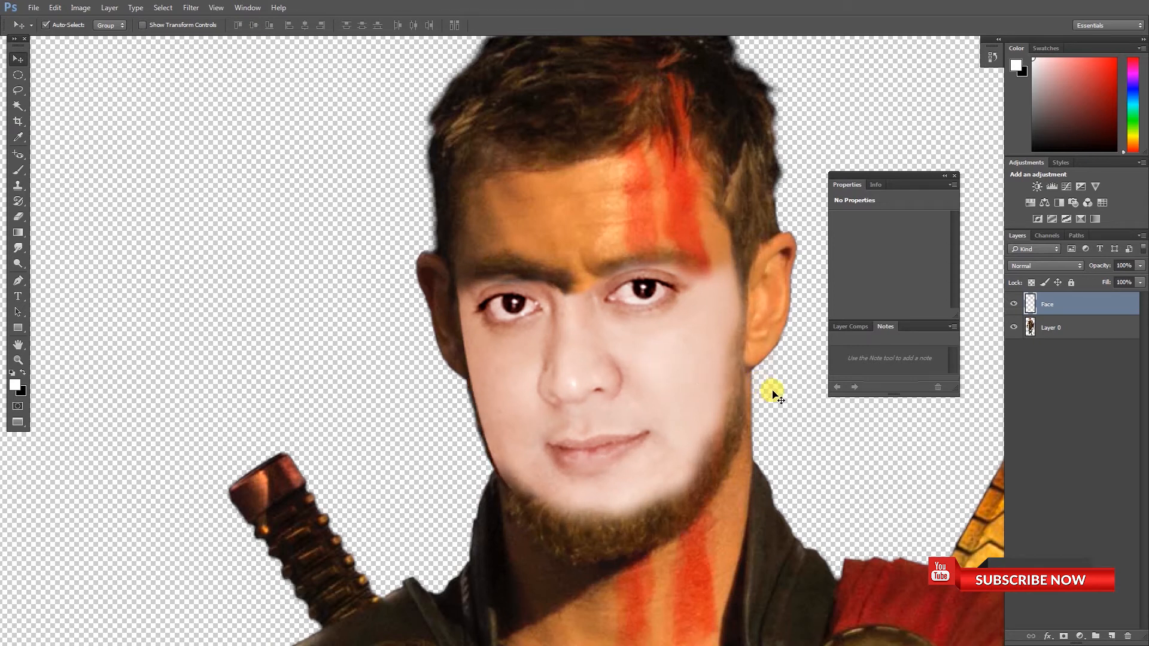
- Rotate the Face layer 0.36° with Free Transform and nudge it slightly toward the shadowed ear
key(ctrl+t)
drag(814, 400, 810, 398)
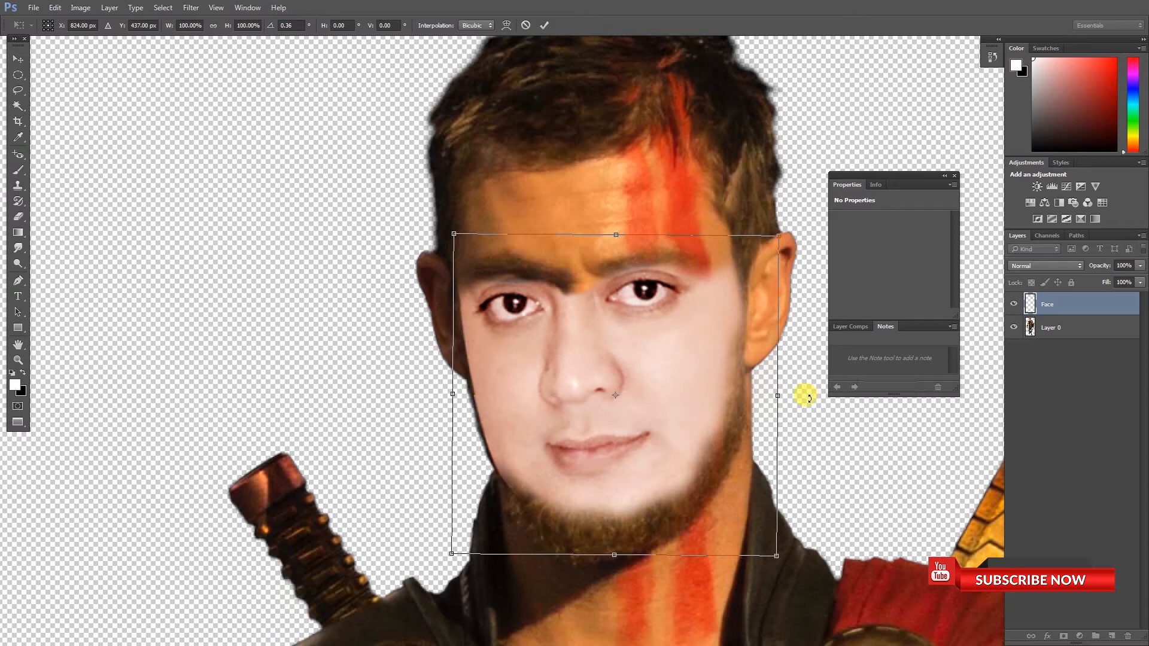
key(Return)
key(Left)
key(Left)
scroll(806, 400, down, 5)
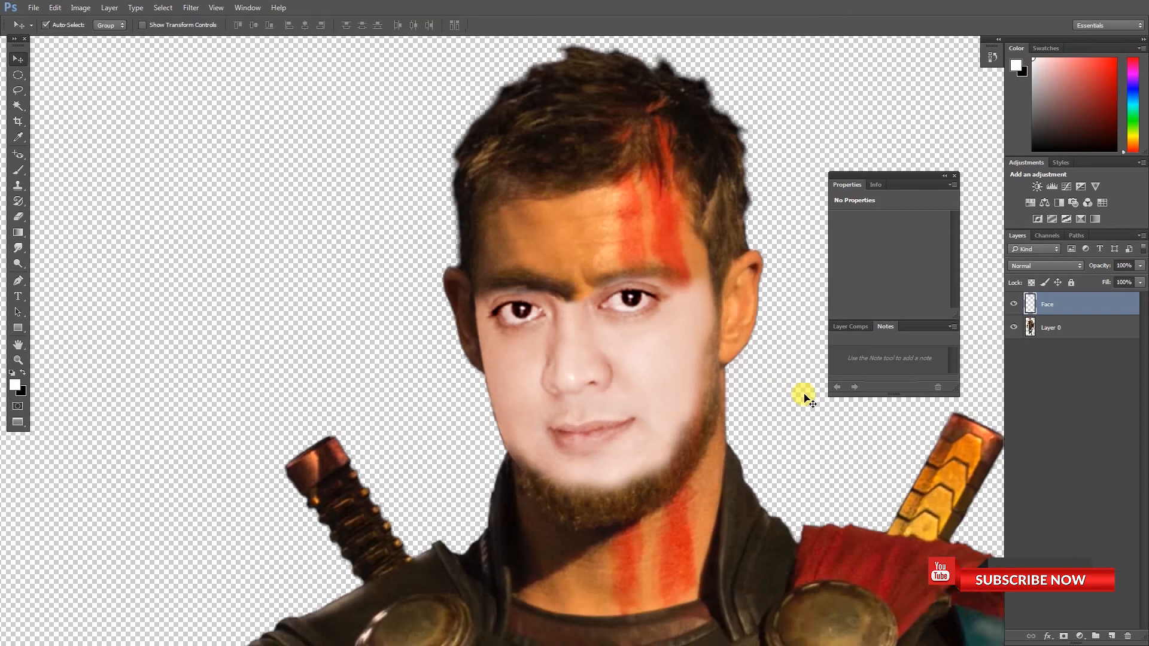
scroll(784, 390, up, 5)
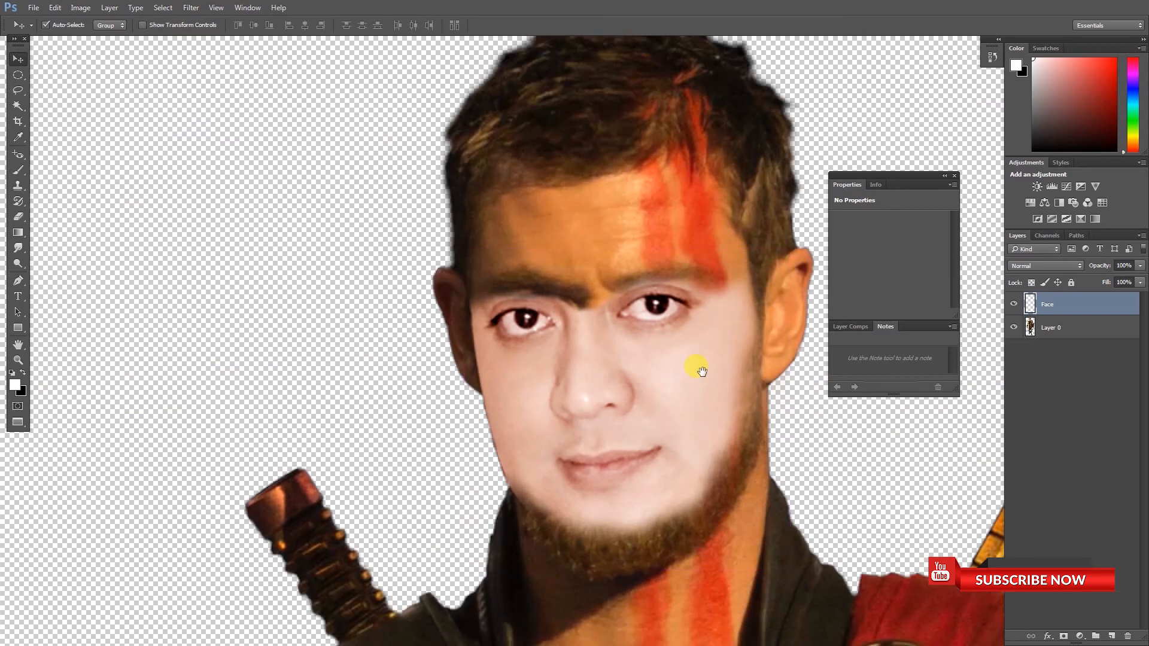
- Rotate the Face layer 1.86° and scale it to 100.55% width and 100.20% height with Free Transform
drag(693, 372, 569, 371)
key(ctrl+t)
drag(706, 361, 710, 367)
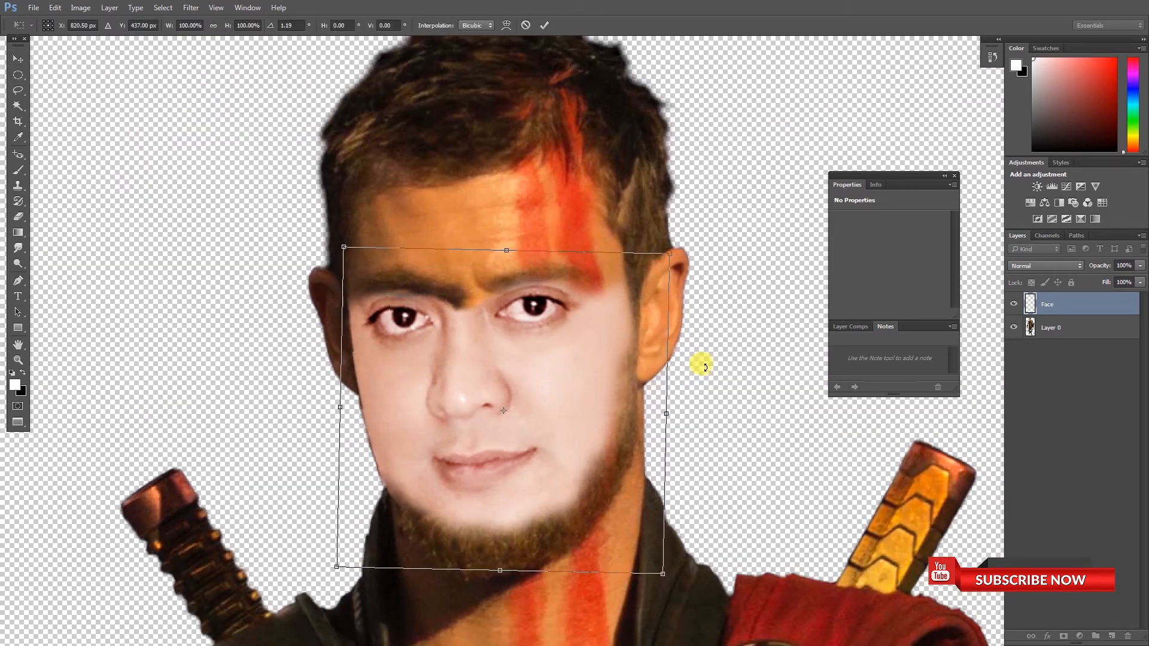
drag(338, 567, 334, 567)
drag(711, 498, 713, 501)
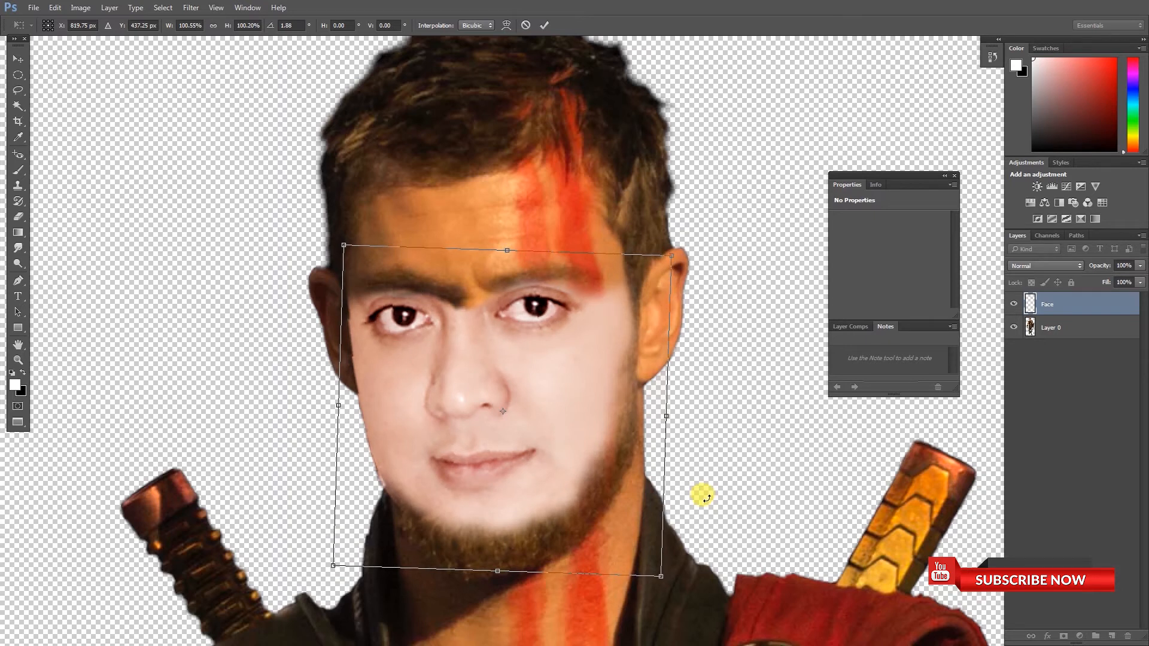
key(Return)
key(ctrl+minus)
key(ctrl+minus)
key(ctrl+minus)
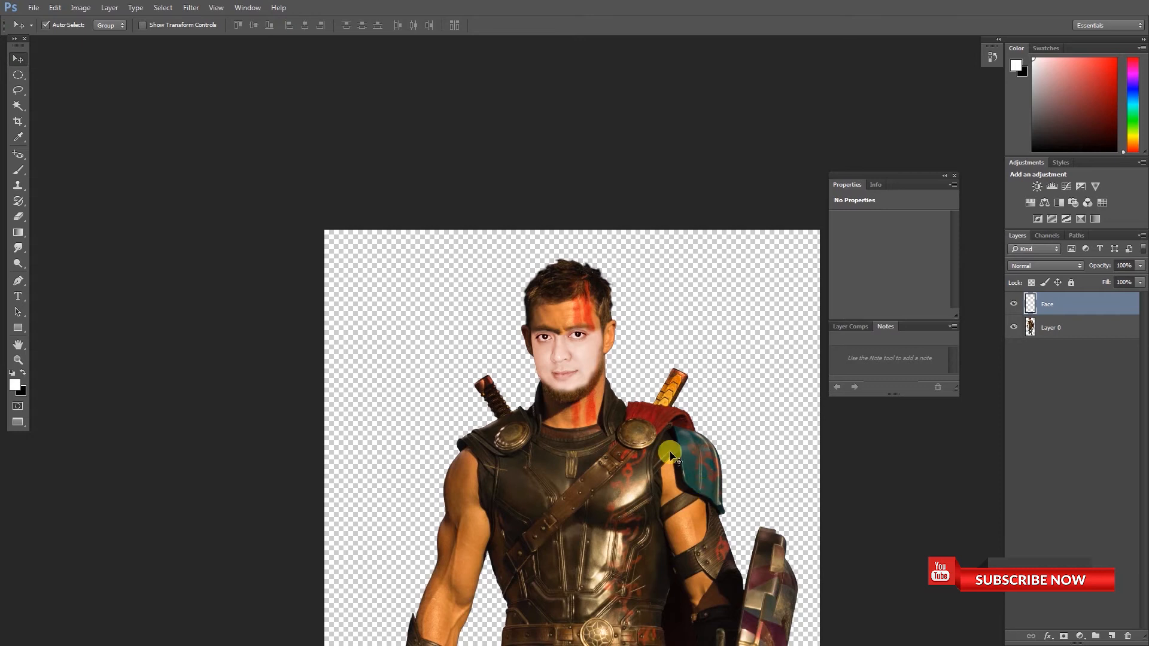
- Set the Eraser's opacity to 38% and soften the Face layer's edge beneath the inner brows with the 10 px brush
key(ctrl+plus)
key(ctrl+plus)
key(ctrl+plus)
key(ctrl+plus)
key(ctrl+plus)
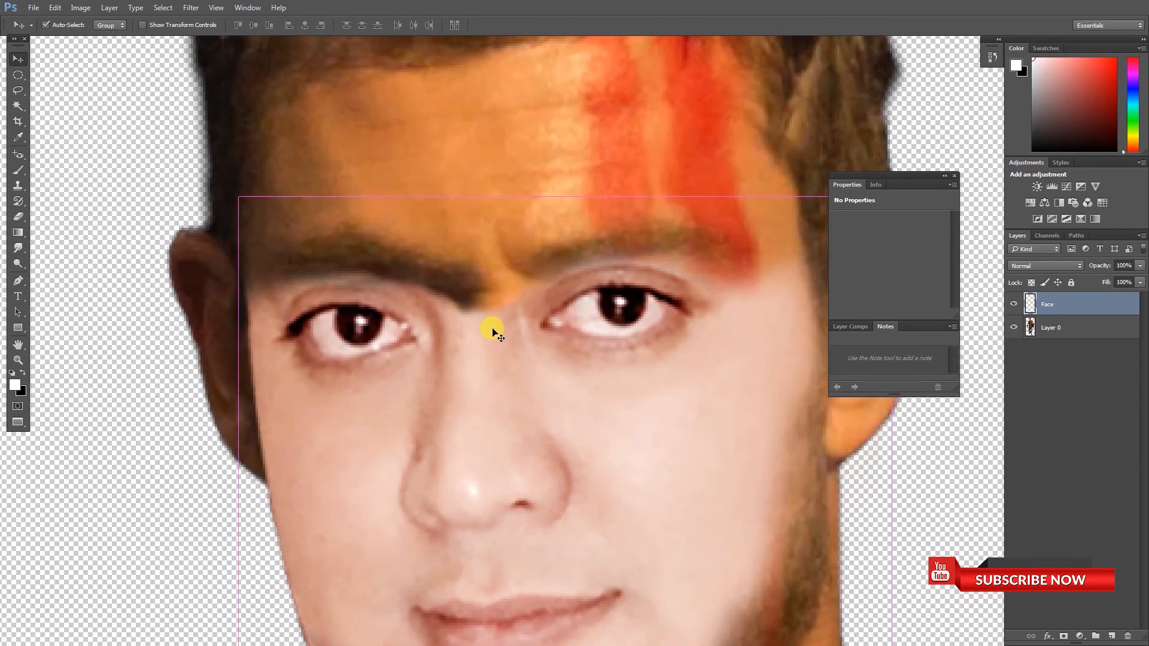
key(ctrl+plus)
key(e)
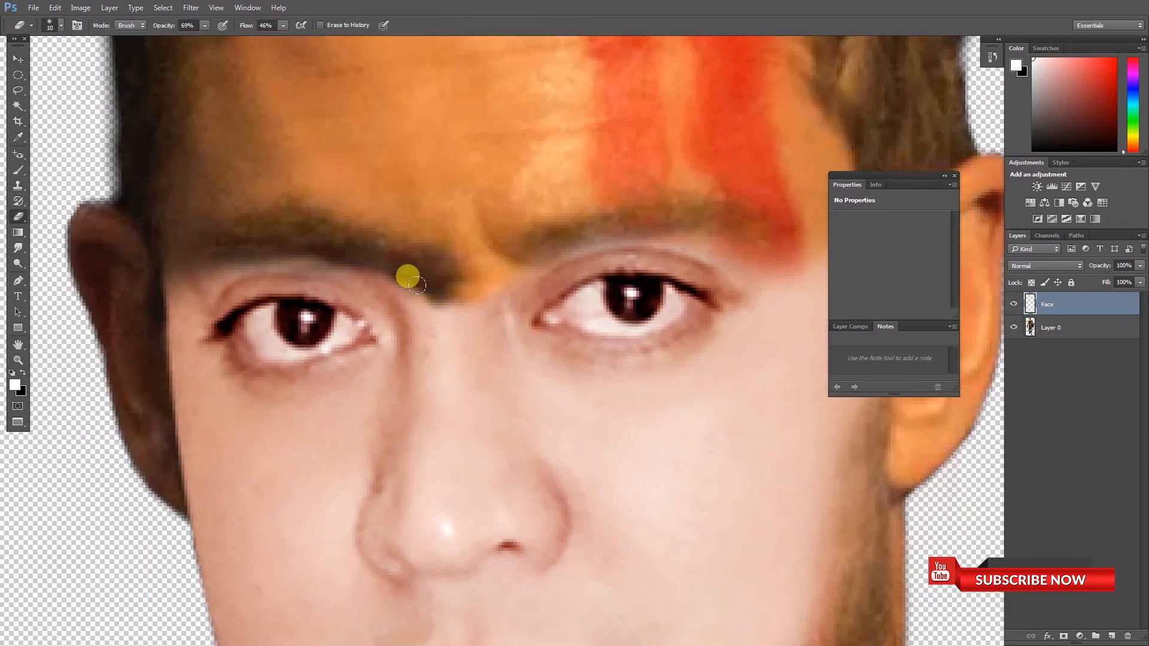
click(186, 40)
click(402, 285)
mouse_move(409, 284)
mouse_down()
mouse_move(377, 272)
mouse_move(450, 298)
mouse_move(433, 310)
mouse_move(384, 272)
mouse_move(236, 257)
mouse_move(380, 302)
mouse_move(385, 287)
mouse_move(409, 292)
mouse_move(386, 286)
mouse_move(450, 313)
mouse_up()
drag(476, 275, 455, 215)
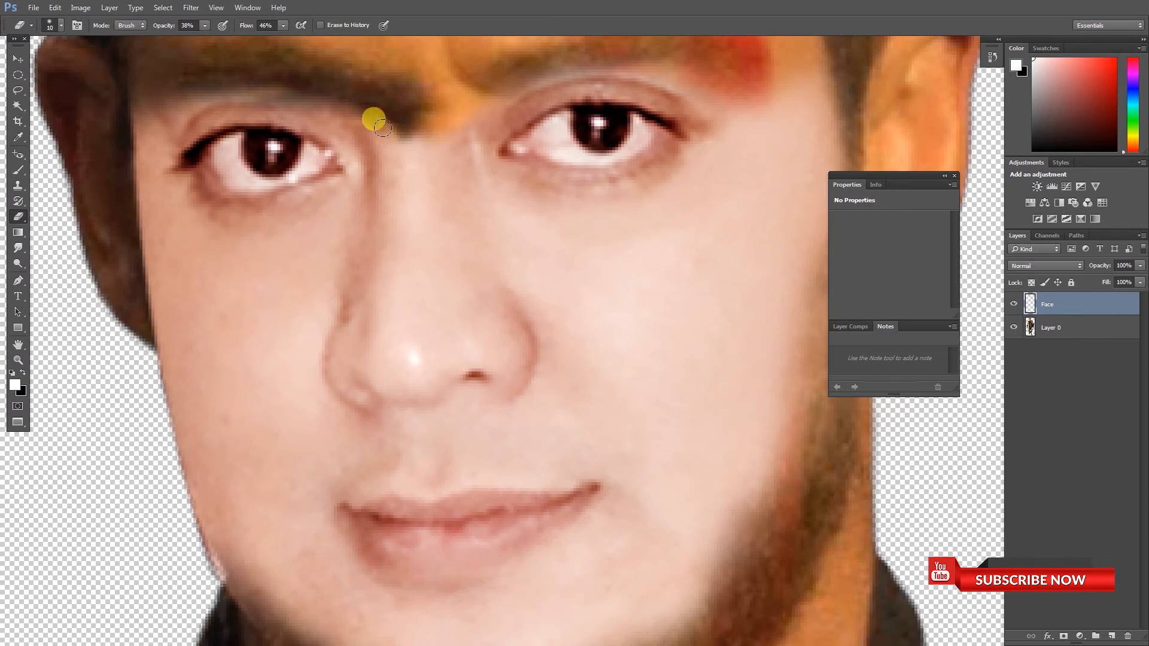
drag(528, 213, 399, 136)
scroll(505, 340, down, 5)
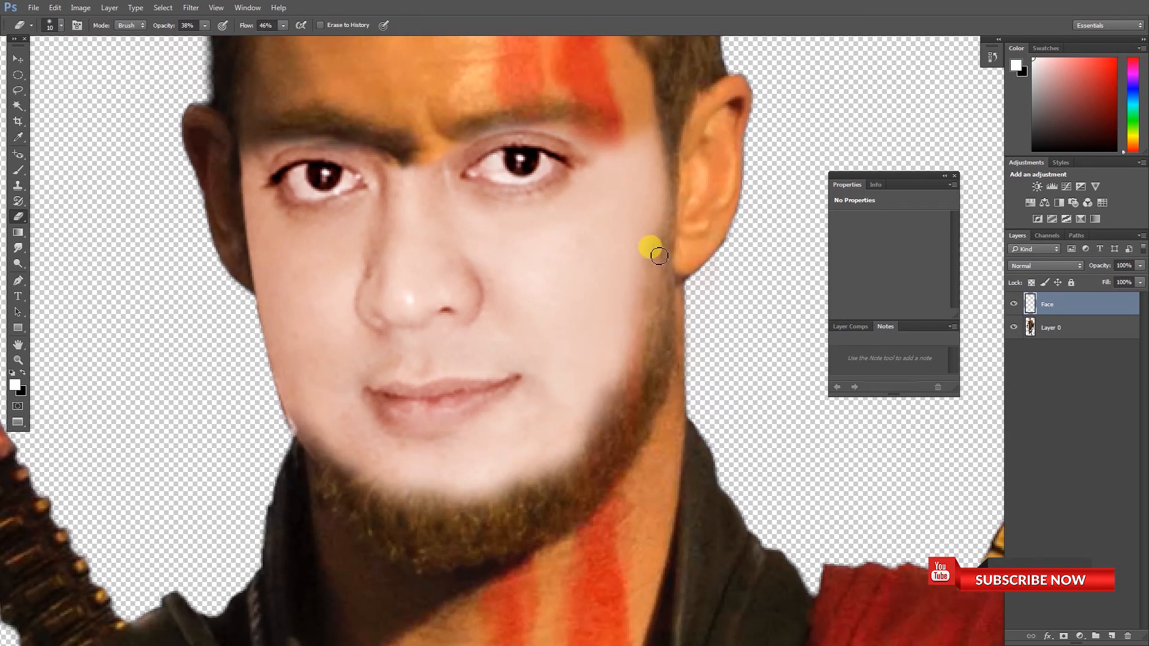
- Lower the Face layer's opacity to 38% and erase over the red cheek stripes, moustache and beard with a 20 px brush
drag(648, 246, 655, 411)
click(1141, 267)
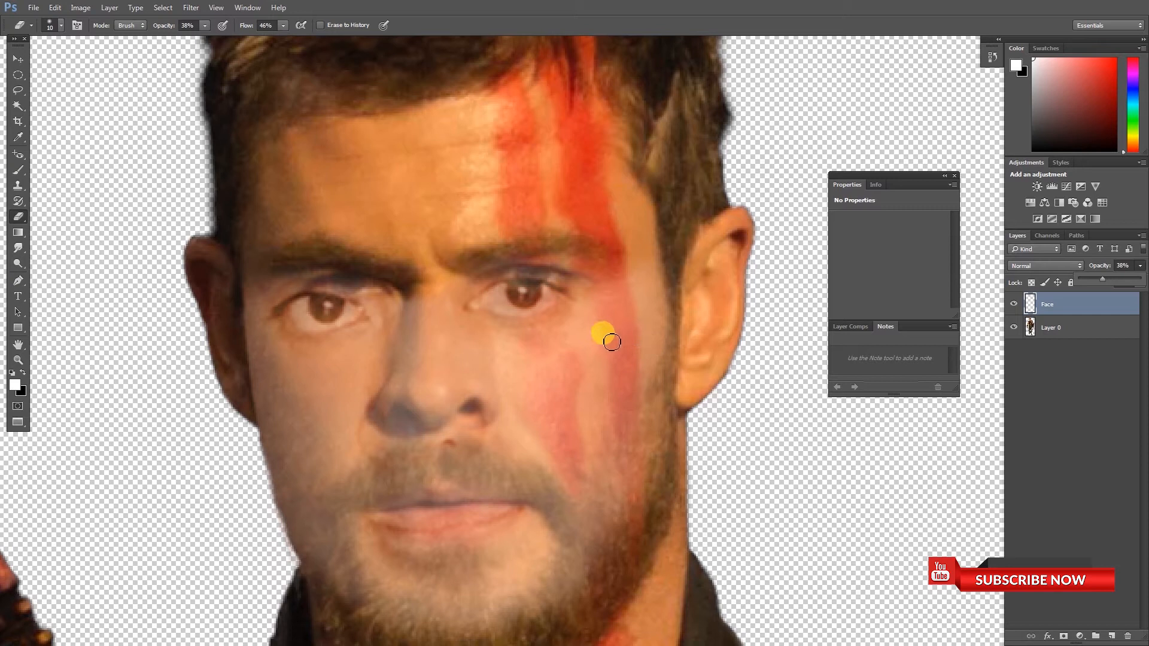
key(])
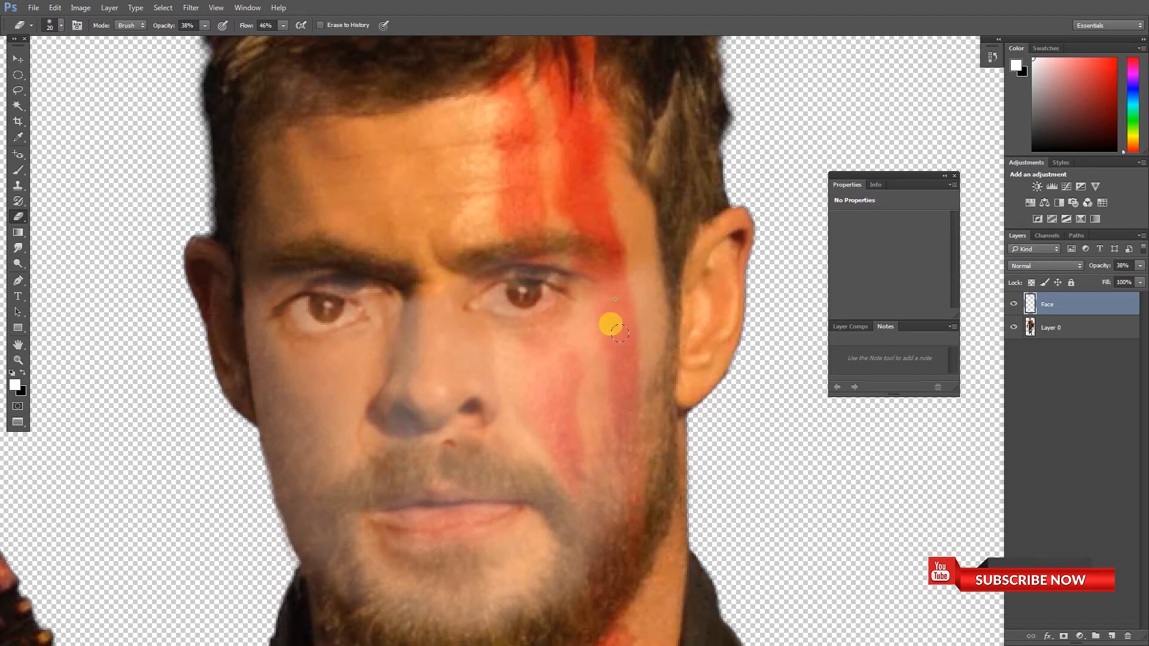
mouse_move(617, 334)
mouse_down()
mouse_move(616, 394)
mouse_move(583, 180)
mouse_move(541, 145)
mouse_move(572, 287)
mouse_move(509, 124)
mouse_move(570, 440)
mouse_move(563, 411)
mouse_up()
mouse_move(572, 458)
mouse_down()
mouse_move(541, 339)
mouse_move(564, 381)
mouse_move(539, 329)
mouse_move(560, 382)
mouse_move(561, 342)
mouse_move(543, 329)
mouse_move(563, 410)
mouse_move(555, 388)
mouse_move(546, 430)
mouse_move(544, 358)
mouse_move(623, 540)
mouse_move(643, 428)
mouse_move(637, 524)
mouse_move(642, 461)
mouse_up()
mouse_move(663, 363)
mouse_down()
mouse_move(669, 320)
mouse_move(646, 489)
mouse_move(644, 355)
mouse_move(625, 420)
mouse_move(630, 390)
mouse_move(586, 441)
mouse_move(576, 438)
mouse_move(594, 393)
mouse_move(583, 376)
mouse_move(515, 329)
mouse_move(388, 326)
mouse_move(452, 314)
mouse_move(365, 334)
mouse_move(488, 342)
mouse_move(537, 358)
mouse_move(405, 340)
mouse_move(340, 364)
mouse_move(351, 349)
mouse_move(344, 426)
mouse_move(325, 397)
mouse_move(366, 470)
mouse_move(325, 373)
mouse_move(290, 379)
mouse_move(273, 340)
mouse_move(320, 428)
mouse_move(350, 451)
mouse_move(313, 363)
mouse_move(373, 501)
mouse_move(413, 537)
mouse_move(380, 510)
mouse_move(528, 558)
mouse_move(530, 500)
mouse_move(558, 499)
mouse_move(598, 473)
mouse_move(588, 483)
mouse_move(610, 453)
mouse_move(595, 491)
mouse_move(501, 471)
mouse_move(417, 480)
mouse_move(527, 488)
mouse_move(557, 462)
mouse_move(548, 450)
mouse_move(412, 450)
mouse_move(507, 460)
mouse_move(556, 437)
mouse_move(594, 449)
mouse_move(497, 494)
mouse_move(570, 426)
mouse_move(539, 593)
mouse_move(547, 493)
mouse_up()
mouse_move(261, 284)
mouse_down()
mouse_move(250, 236)
mouse_move(277, 276)
mouse_move(282, 212)
mouse_up()
drag(596, 208, 581, 232)
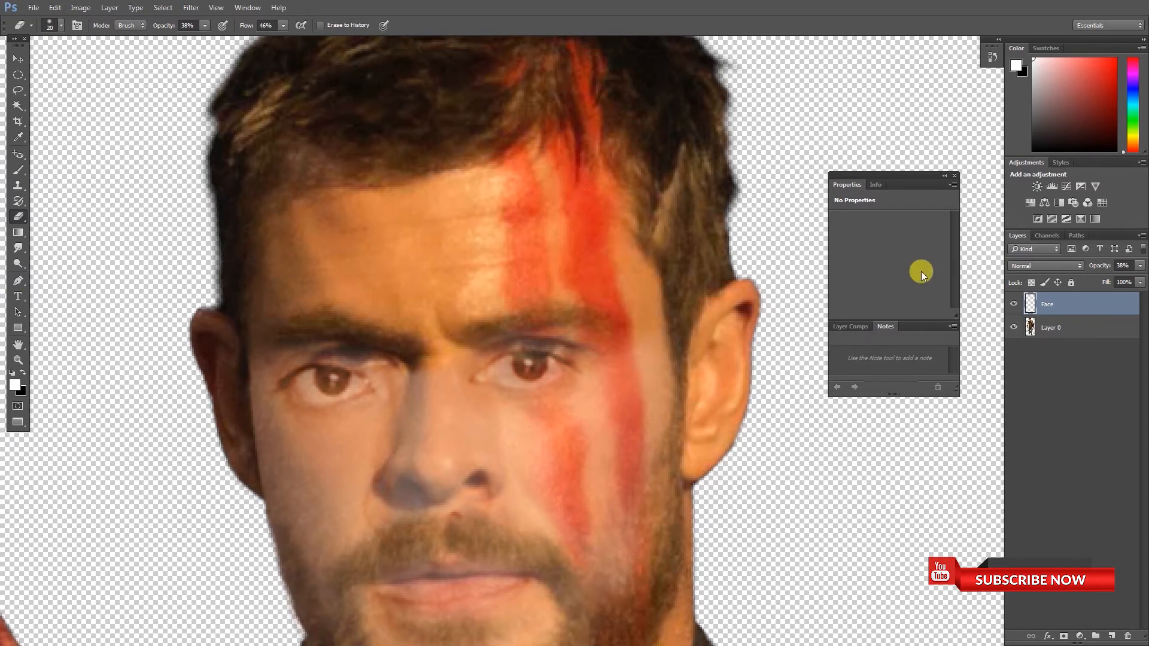
- Restore the Face layer's opacity to 100% and check the erased stripes and beard at several magnifications
click(1143, 270)
drag(1110, 277, 1144, 279)
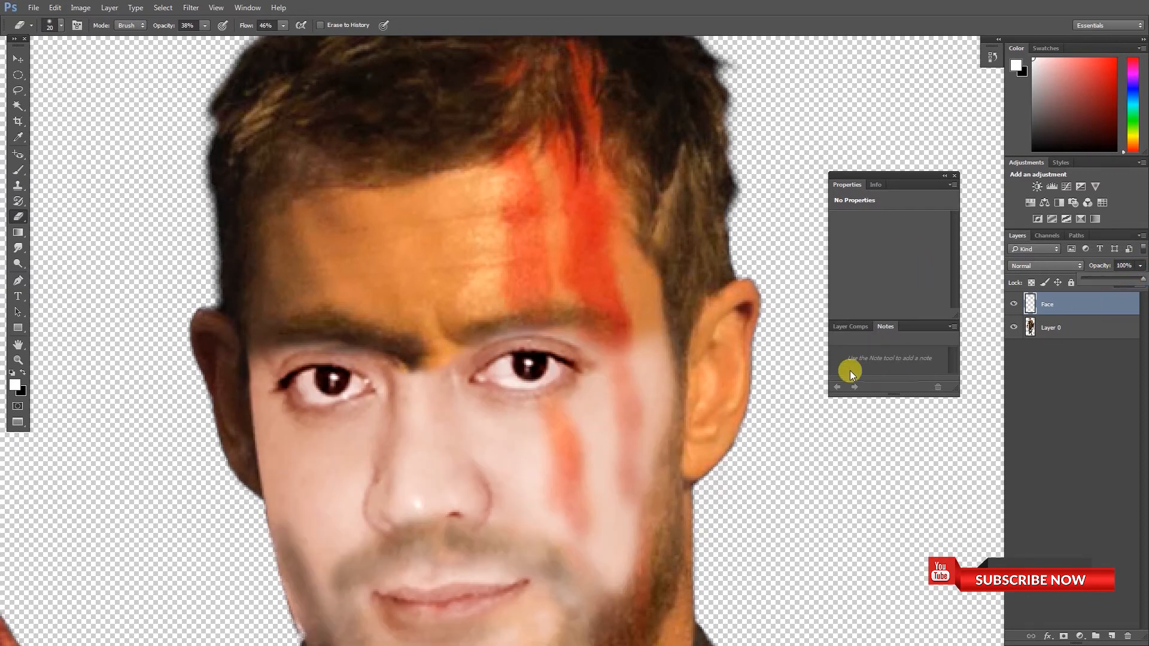
key(ctrl+minus)
key(ctrl+minus)
key(ctrl+plus)
key(ctrl+plus)
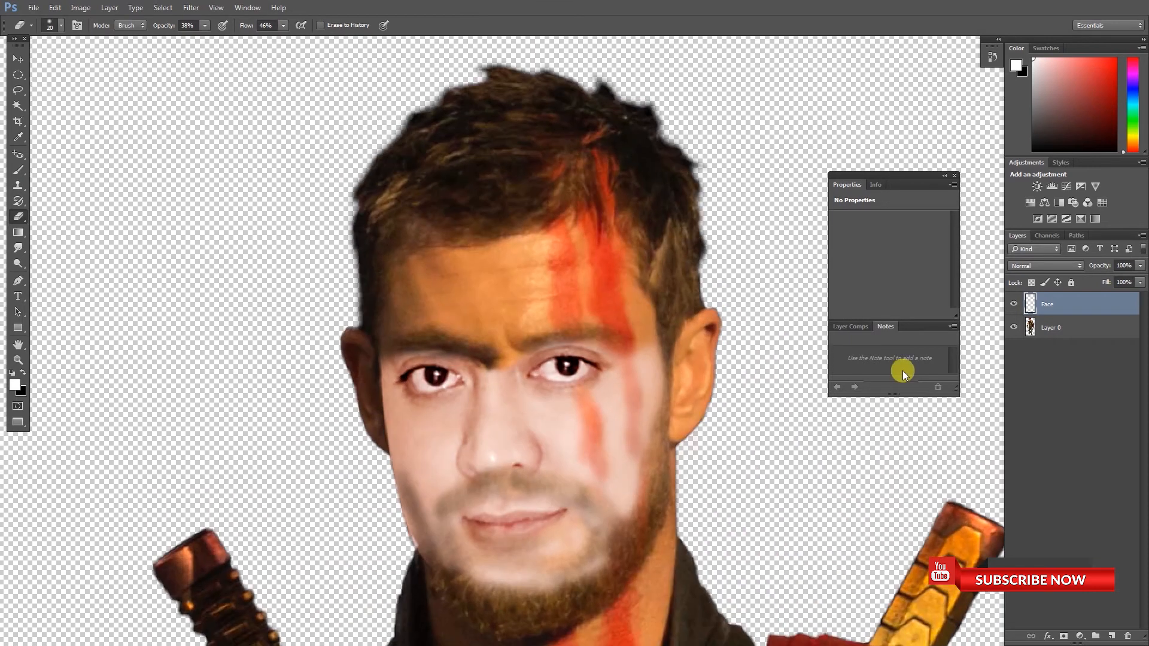
key(ctrl+plus)
key(ctrl+minus)
- Erase more of the Face layer around the moustache and mouth corner, and lower the layer's opacity to 33%
click(1142, 270)
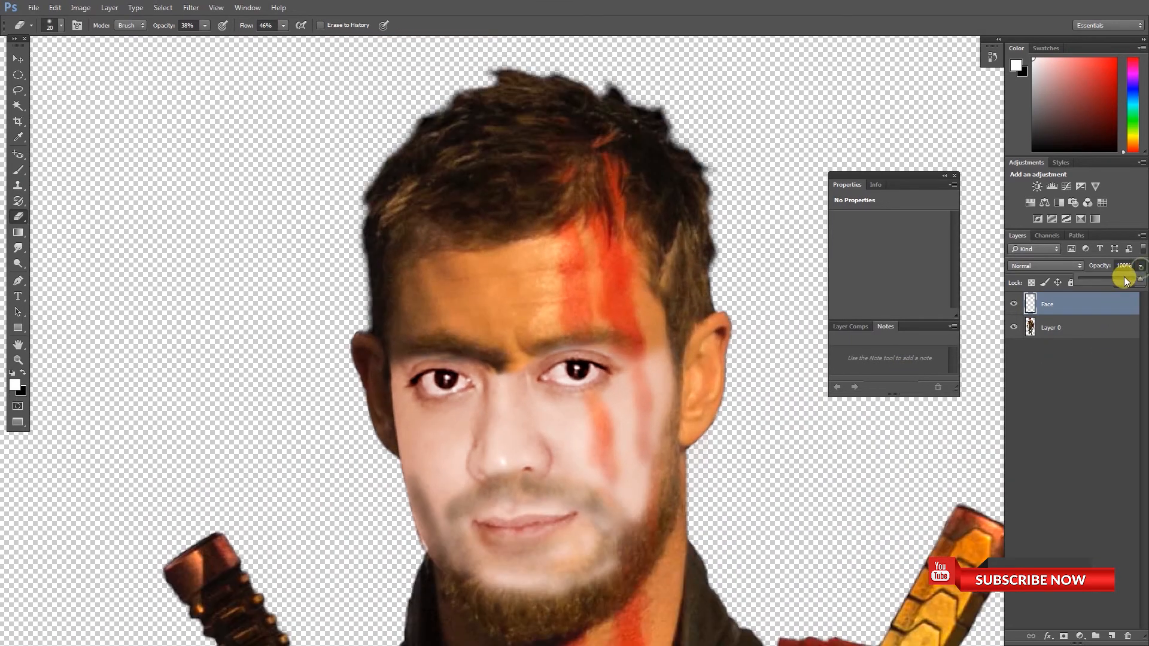
mouse_move(545, 493)
mouse_down()
mouse_move(587, 494)
mouse_move(548, 487)
mouse_move(569, 487)
mouse_move(597, 514)
mouse_move(461, 506)
mouse_move(451, 522)
mouse_move(481, 567)
mouse_up()
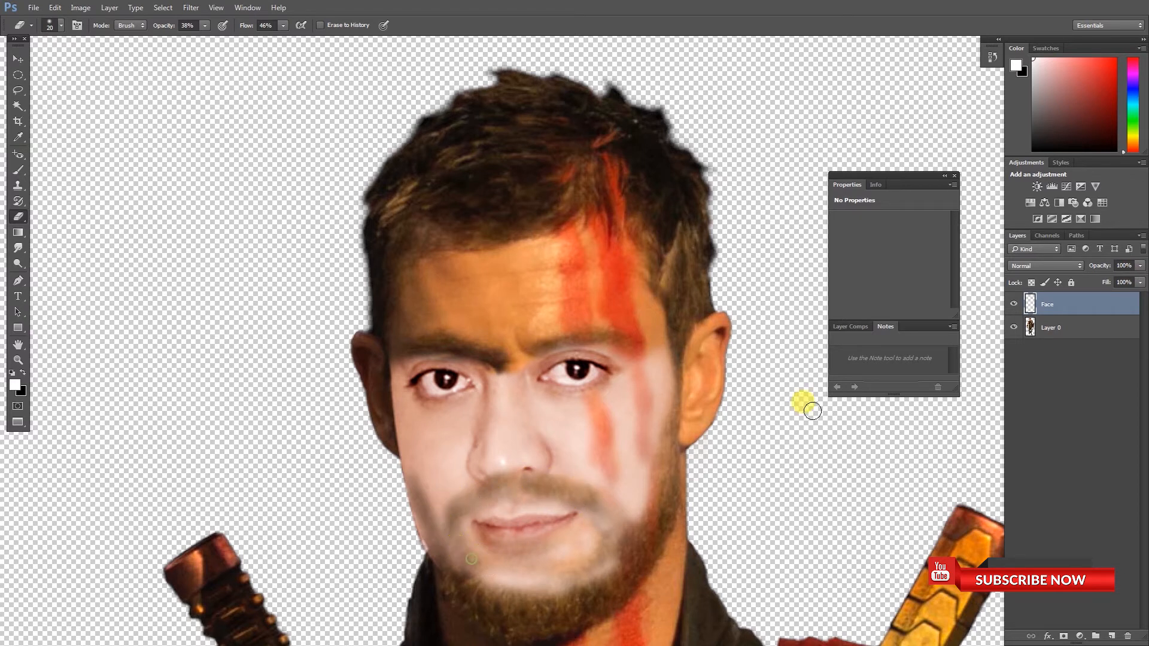
click(1142, 266)
click(1100, 277)
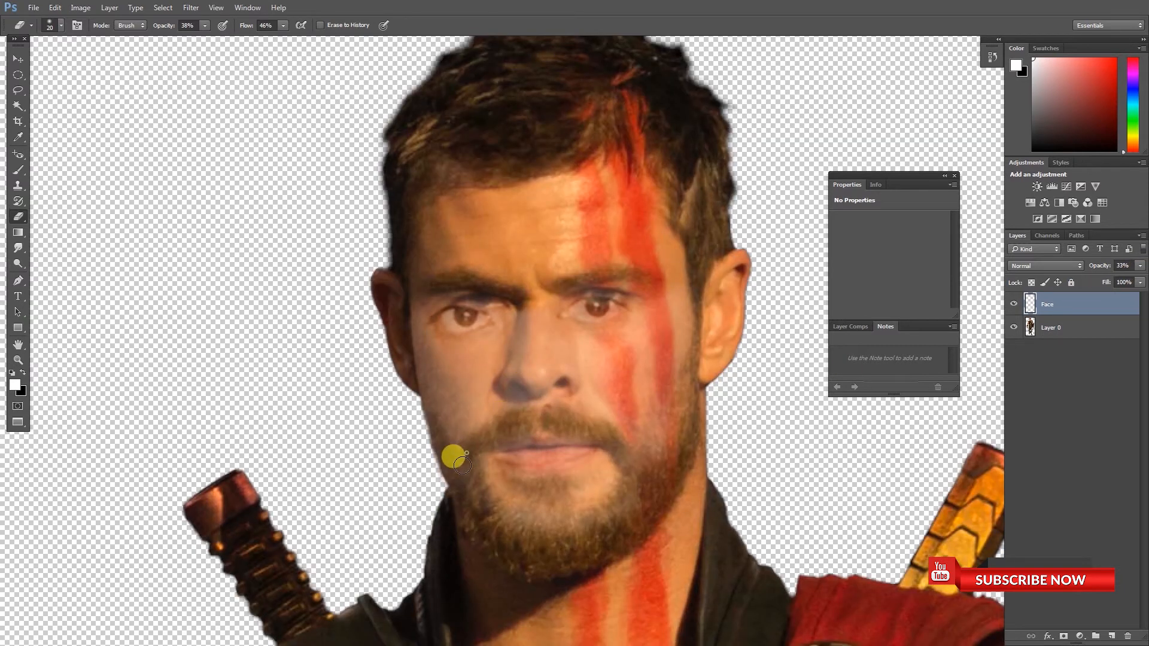
- Erase more of the translucent Face layer over the beard, moustache and lower red cheek stripes with the 20 px brush
mouse_move(457, 458)
mouse_down()
mouse_move(465, 485)
mouse_move(470, 472)
mouse_move(493, 509)
mouse_move(462, 461)
mouse_move(526, 430)
mouse_move(595, 430)
mouse_move(577, 424)
mouse_move(633, 466)
mouse_move(666, 459)
mouse_move(654, 471)
mouse_move(672, 445)
mouse_move(665, 468)
mouse_move(683, 453)
mouse_move(593, 536)
mouse_up()
click(502, 449)
click(634, 467)
click(548, 555)
mouse_move(540, 563)
mouse_down()
mouse_move(504, 541)
mouse_move(462, 480)
mouse_move(499, 535)
mouse_move(482, 495)
mouse_move(571, 513)
mouse_move(556, 517)
mouse_move(555, 488)
mouse_move(544, 496)
mouse_move(592, 511)
mouse_up()
mouse_move(594, 398)
mouse_down()
mouse_move(589, 370)
mouse_move(564, 346)
mouse_move(555, 282)
mouse_move(555, 318)
mouse_move(600, 287)
mouse_move(634, 457)
mouse_move(663, 418)
mouse_move(650, 473)
mouse_move(664, 295)
mouse_move(673, 337)
mouse_move(620, 296)
mouse_up()
scroll(582, 360, up, 3)
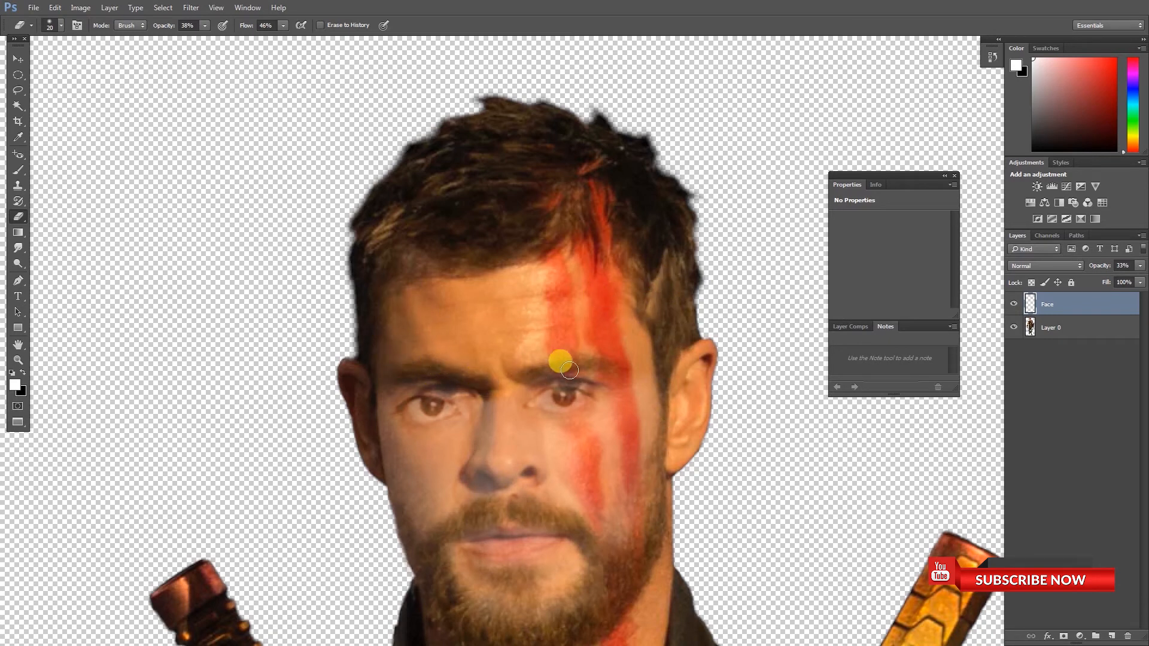
drag(592, 407, 583, 305)
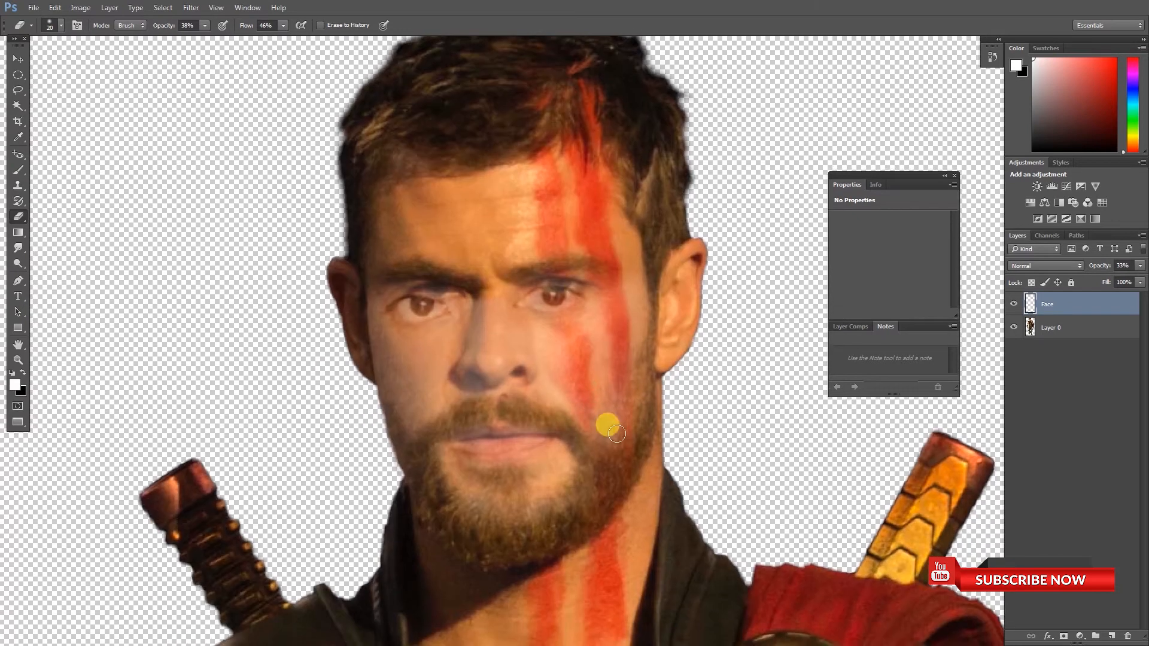
mouse_move(600, 461)
mouse_down()
mouse_move(639, 415)
mouse_move(598, 501)
mouse_move(648, 347)
mouse_move(646, 426)
mouse_move(643, 382)
mouse_move(527, 520)
mouse_move(520, 501)
mouse_move(496, 530)
mouse_move(462, 529)
mouse_move(507, 482)
mouse_move(480, 472)
mouse_up()
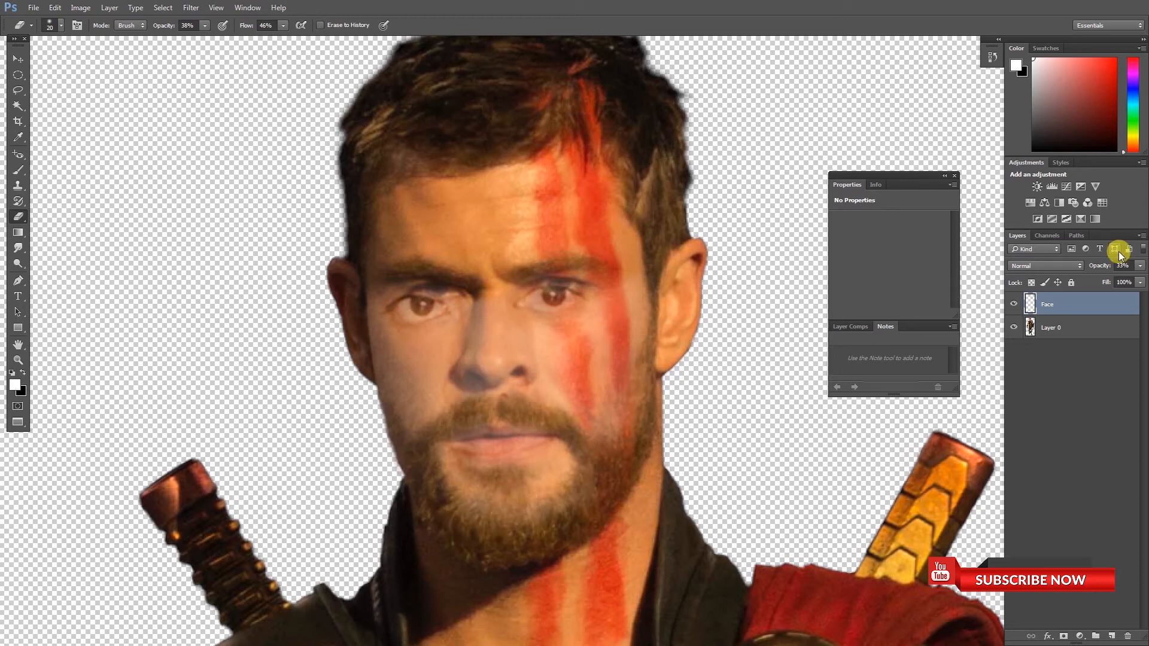
- Restore the Face layer's opacity to 100% and check the blended face against the whole upper body
click(1139, 267)
drag(1105, 279, 1145, 279)
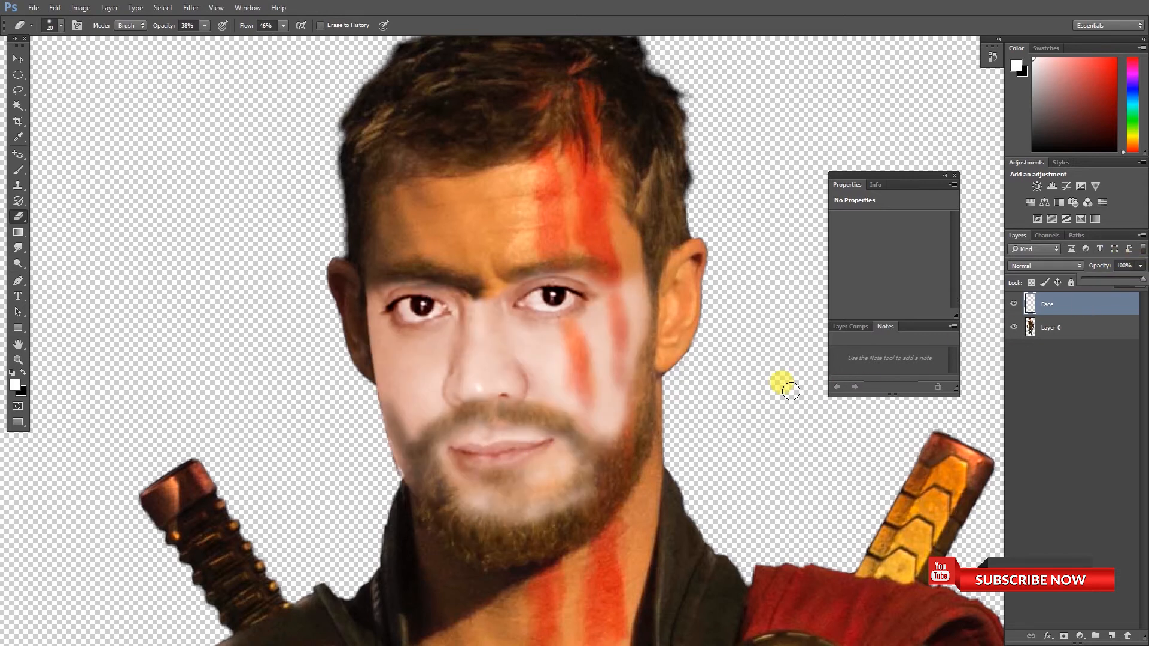
scroll(772, 401, down, 5)
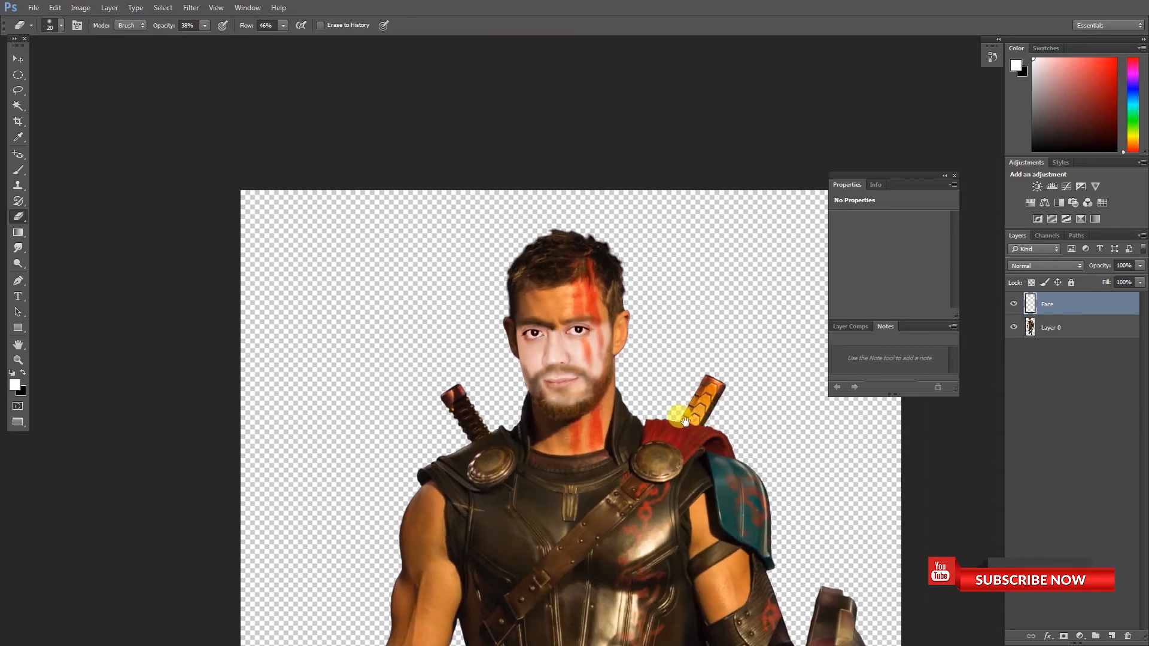
drag(685, 422, 619, 401)
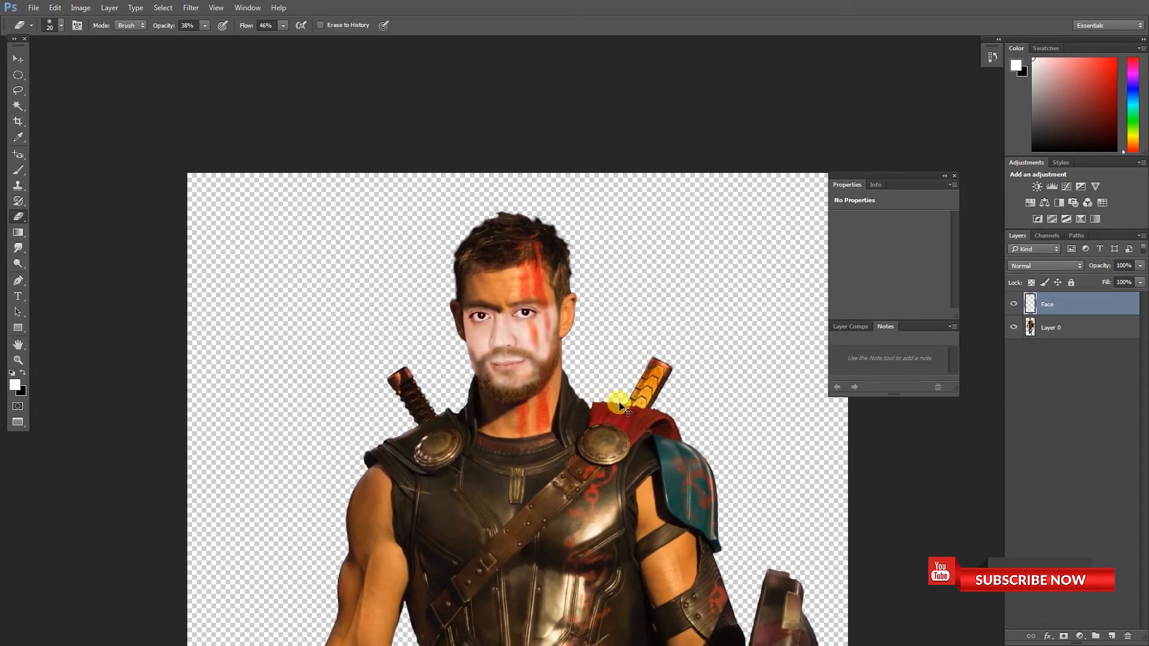
- Darken the Face layer with a Curves adjustment, placing one RGB point at input 162, output 73
key(ctrl+m)
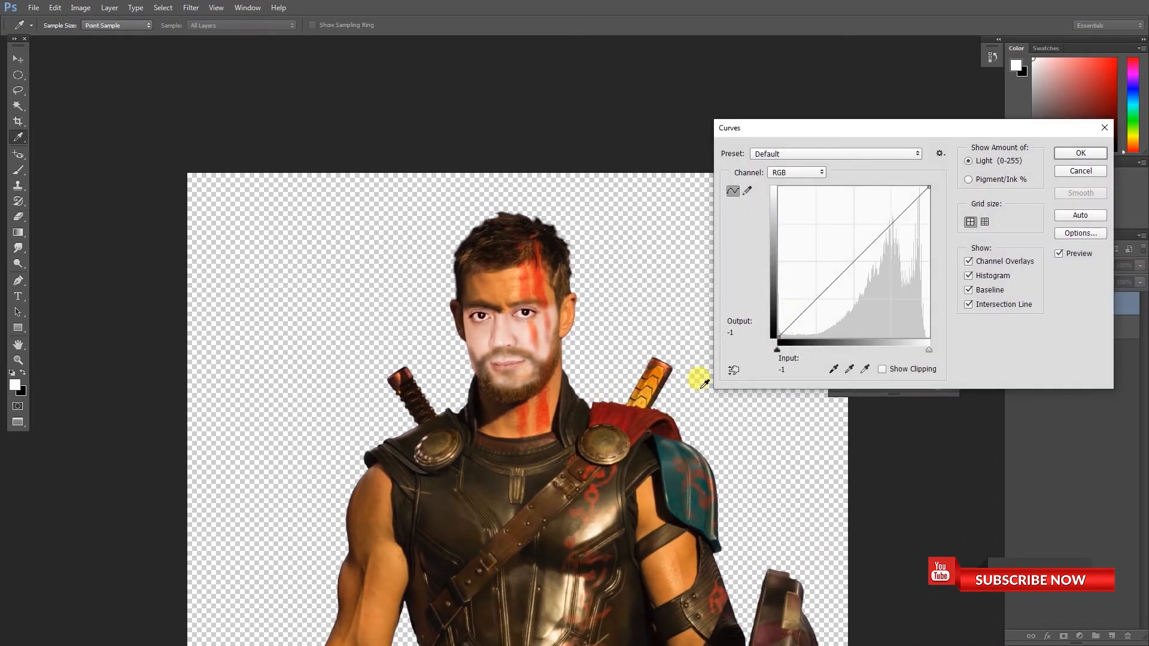
drag(855, 262, 875, 291)
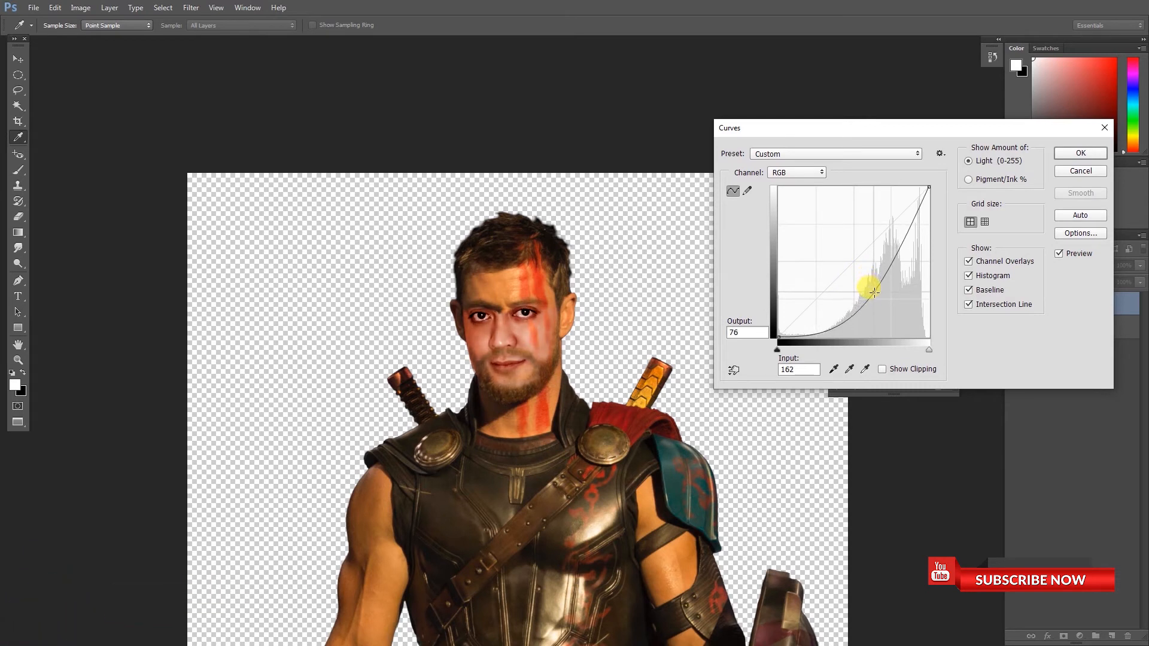
drag(873, 295, 874, 293)
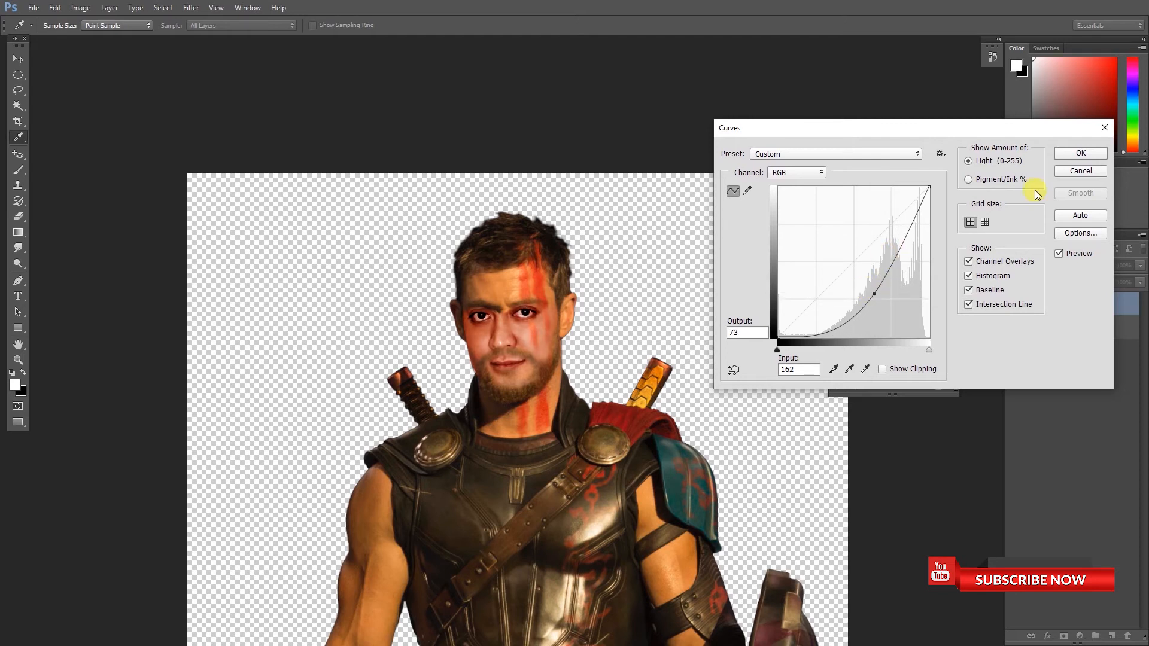
click(1088, 155)
key(e)
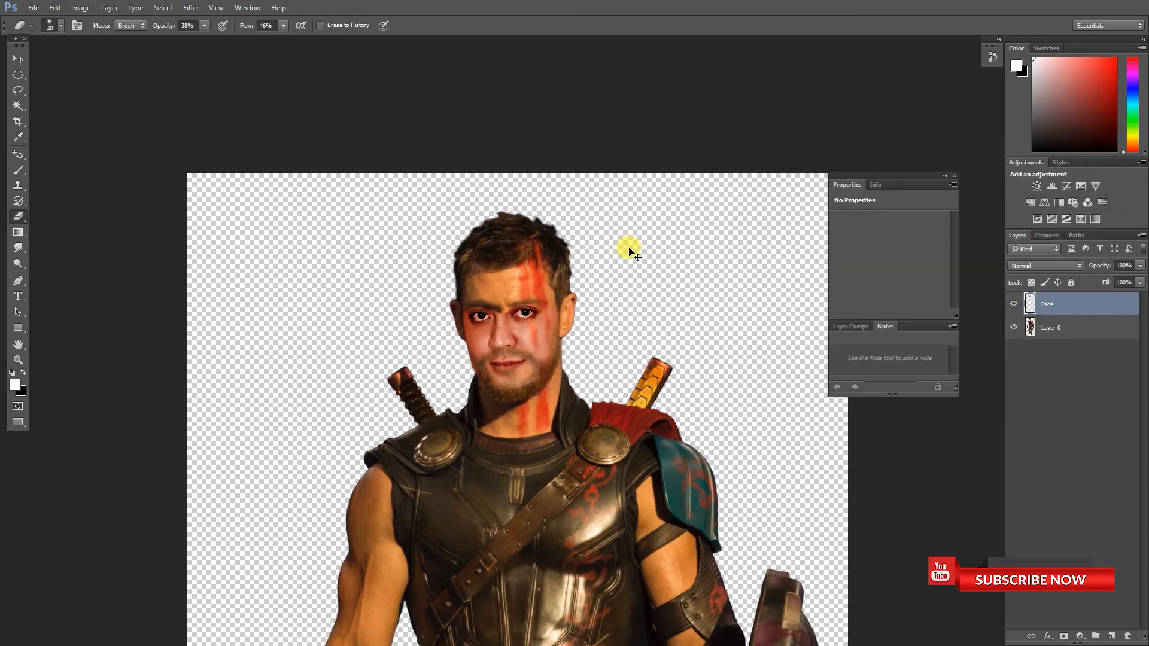
- Warm the Face layer's midtones to match the warrior's skin with Color Balance, setting red to +34 and shifting toward green and yellow
key(ctrl+b)
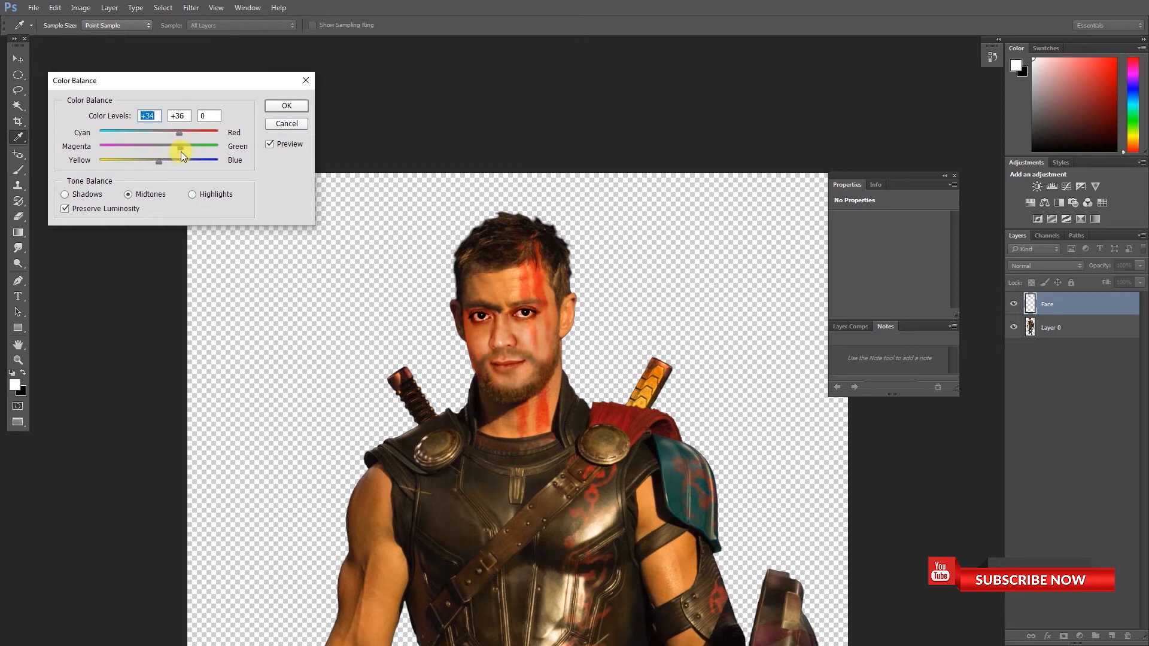
drag(185, 152, 166, 164)
click(287, 105)
key(e)
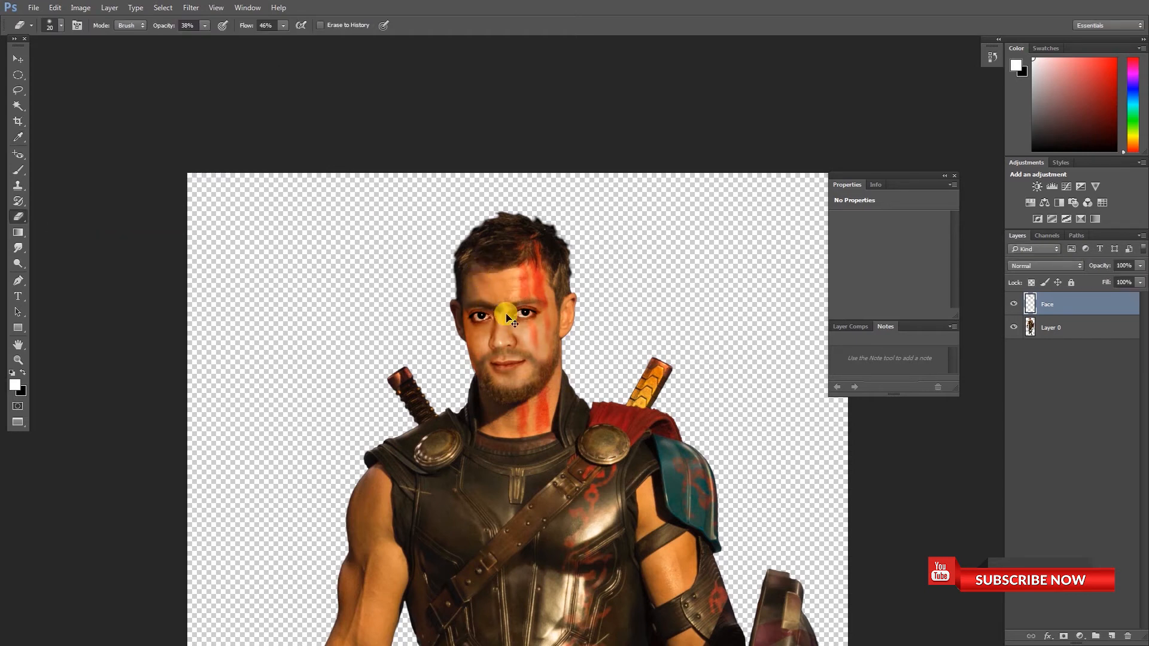
- Erase the Face layer along the beard edge and over the outer red cheek stripe with the 20 px brush
scroll(507, 317, up, 5)
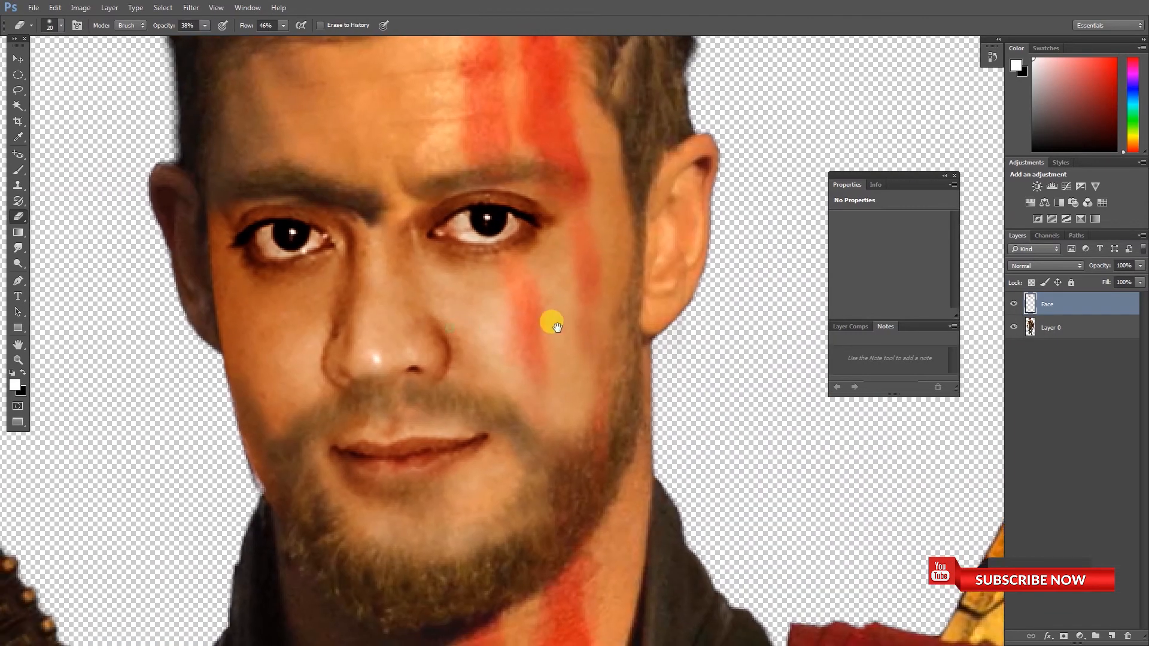
drag(558, 327, 606, 328)
click(343, 456)
mouse_move(355, 449)
mouse_down()
mouse_move(400, 429)
mouse_move(410, 530)
mouse_move(510, 570)
mouse_move(565, 554)
mouse_move(598, 482)
mouse_move(665, 398)
mouse_move(692, 462)
mouse_move(659, 439)
mouse_move(602, 334)
mouse_move(604, 411)
mouse_move(592, 360)
mouse_move(602, 416)
mouse_move(571, 309)
mouse_move(678, 245)
mouse_up()
drag(677, 291, 676, 352)
mouse_move(675, 374)
mouse_down()
mouse_move(654, 307)
mouse_move(648, 437)
mouse_move(616, 367)
mouse_move(636, 411)
mouse_up()
mouse_move(600, 454)
mouse_down()
mouse_move(723, 366)
mouse_move(516, 366)
mouse_move(480, 490)
mouse_move(490, 431)
mouse_up()
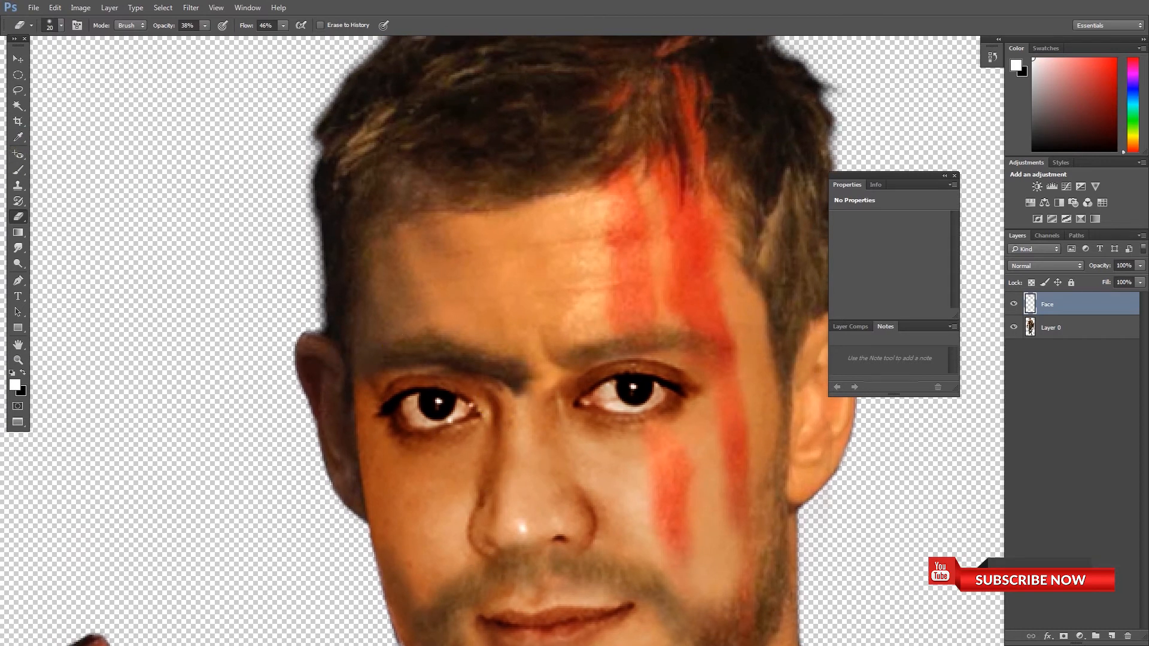
- Soften the Face layer beneath the inner brow and beside the nose using the Blur tool at 50% strength with a 25 px brush
click(19, 250)
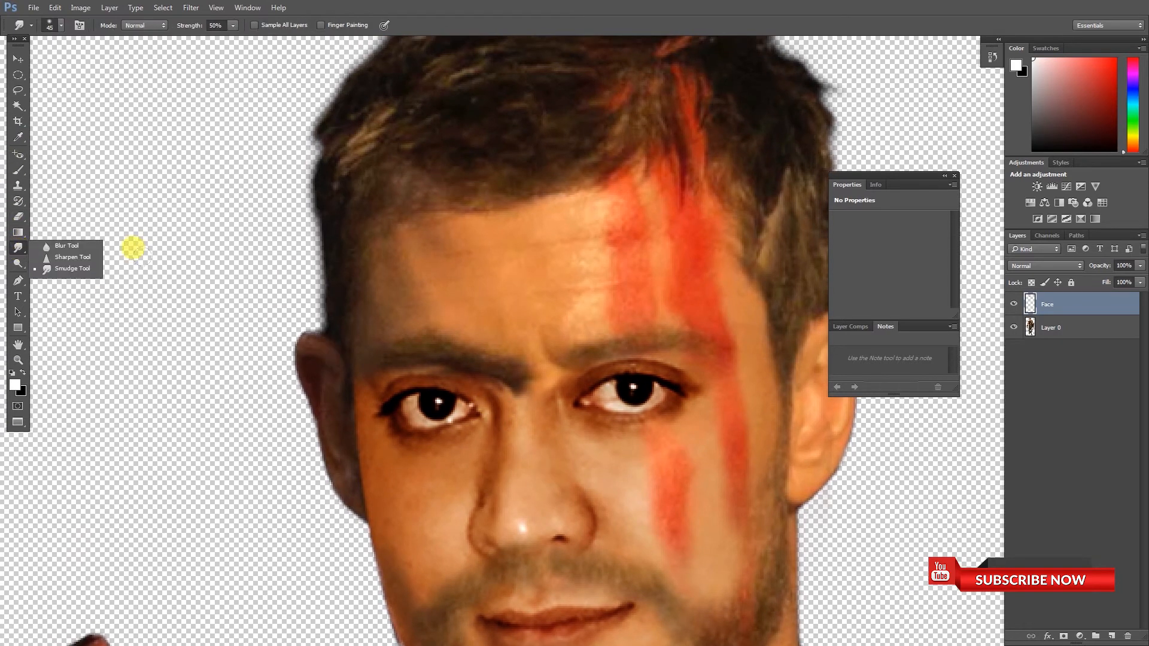
click(67, 245)
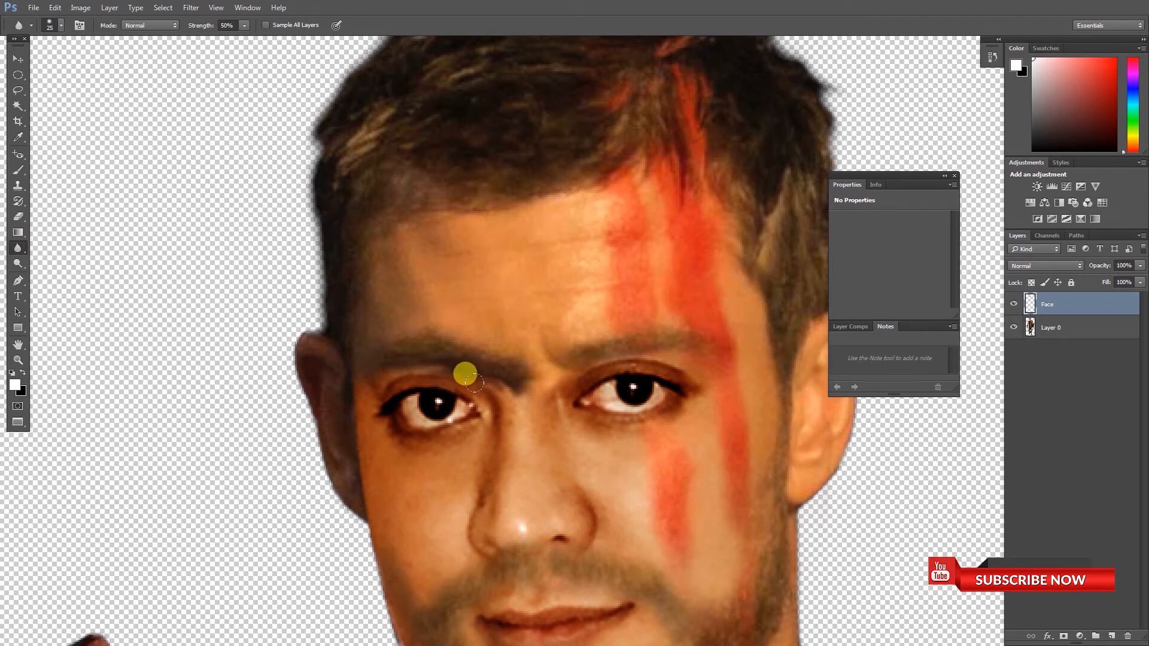
drag(479, 373, 485, 414)
key(ctrl+plus)
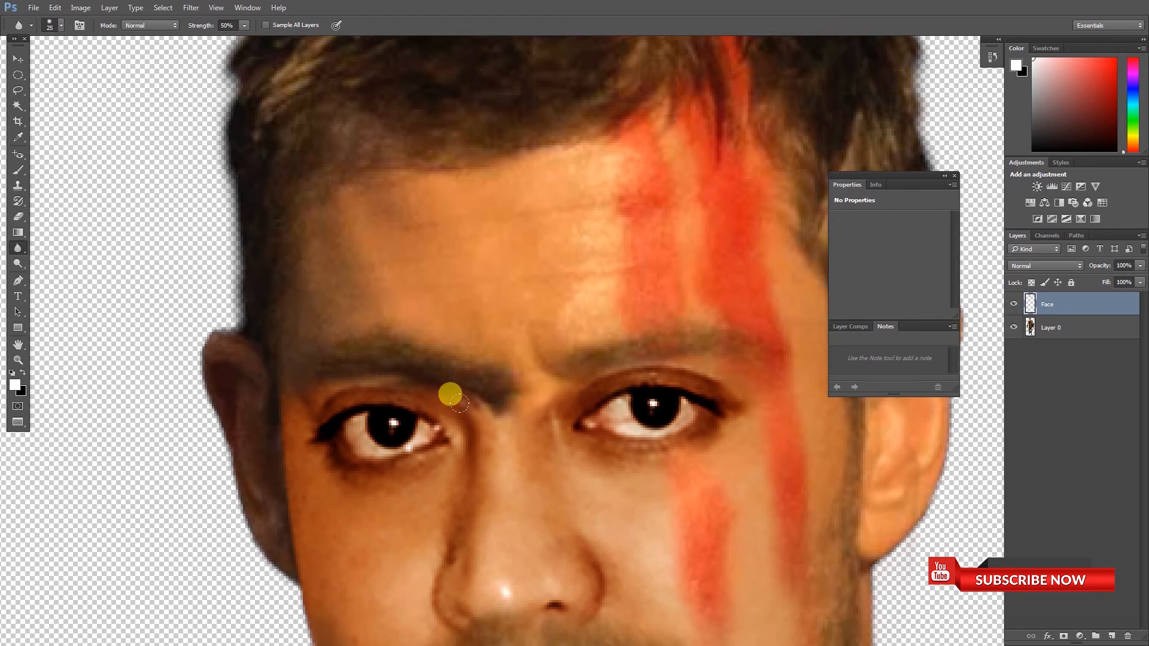
mouse_move(454, 389)
mouse_down()
mouse_move(470, 445)
mouse_move(456, 491)
mouse_up()
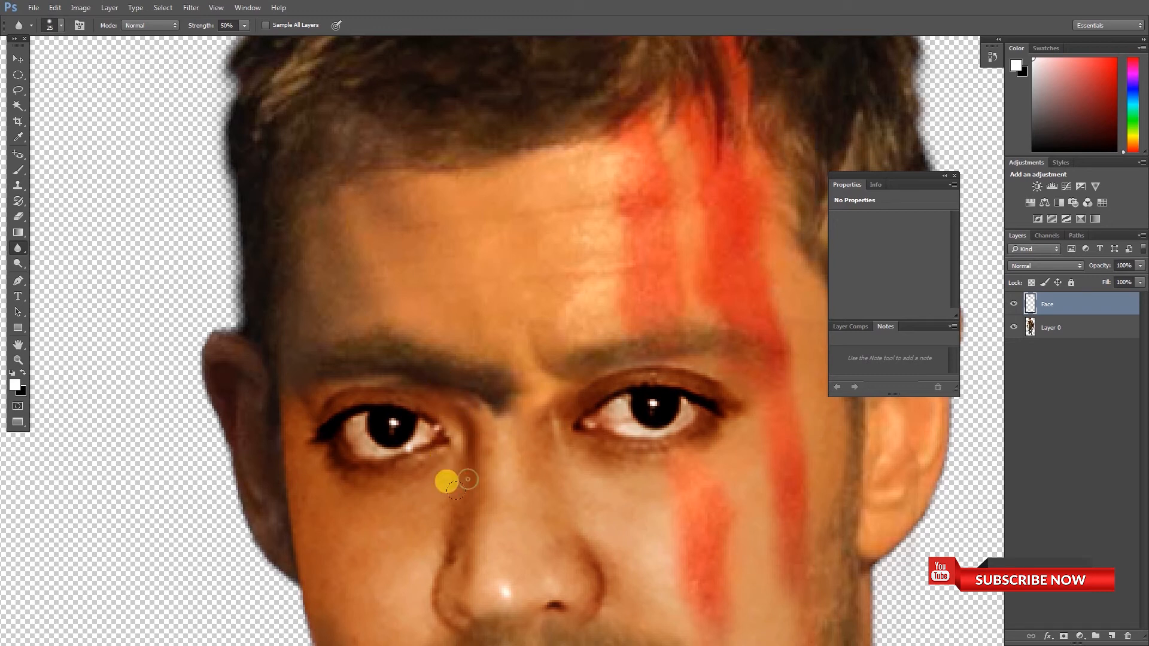
- Compare the swapped face with the original by toggling the Face layer's visibility, and inspect the blend at several magnifications
key(ctrl+minus)
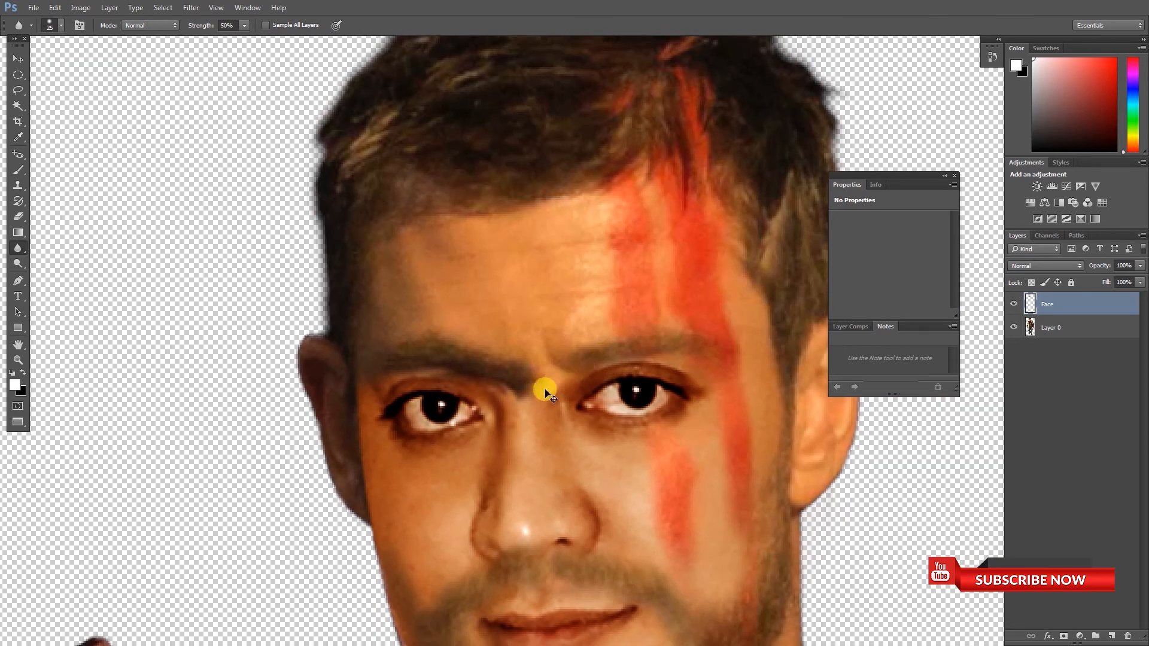
key(ctrl+minus)
key(ctrl+minus)
key(ctrl+minus)
key(ctrl+minus)
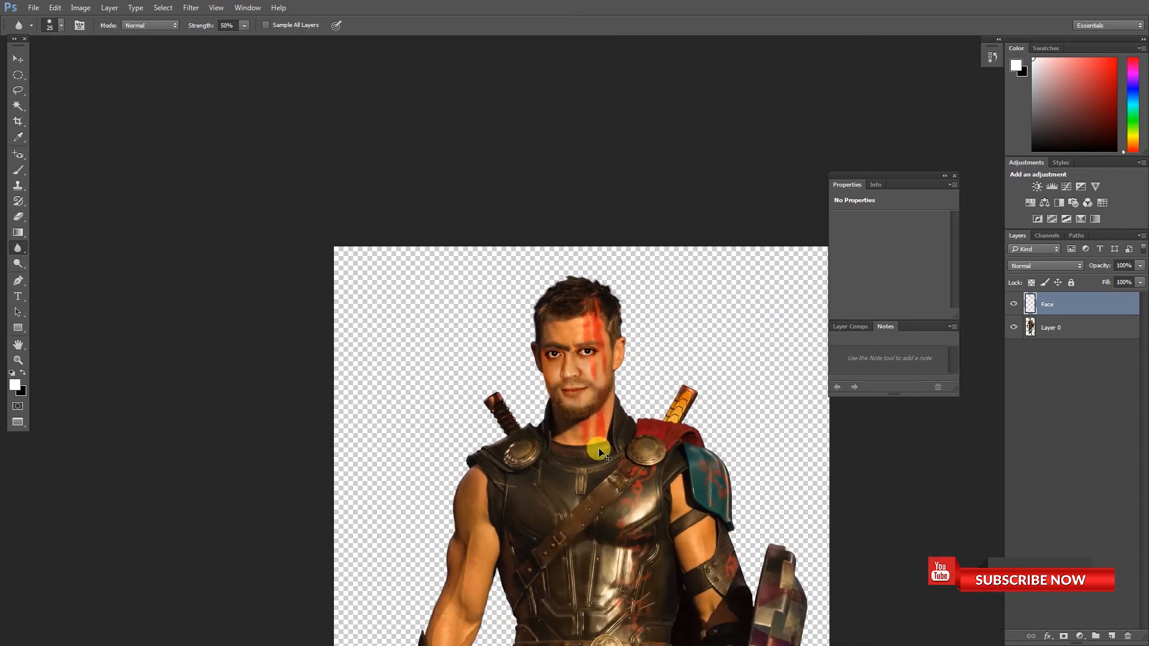
key(ctrl+plus)
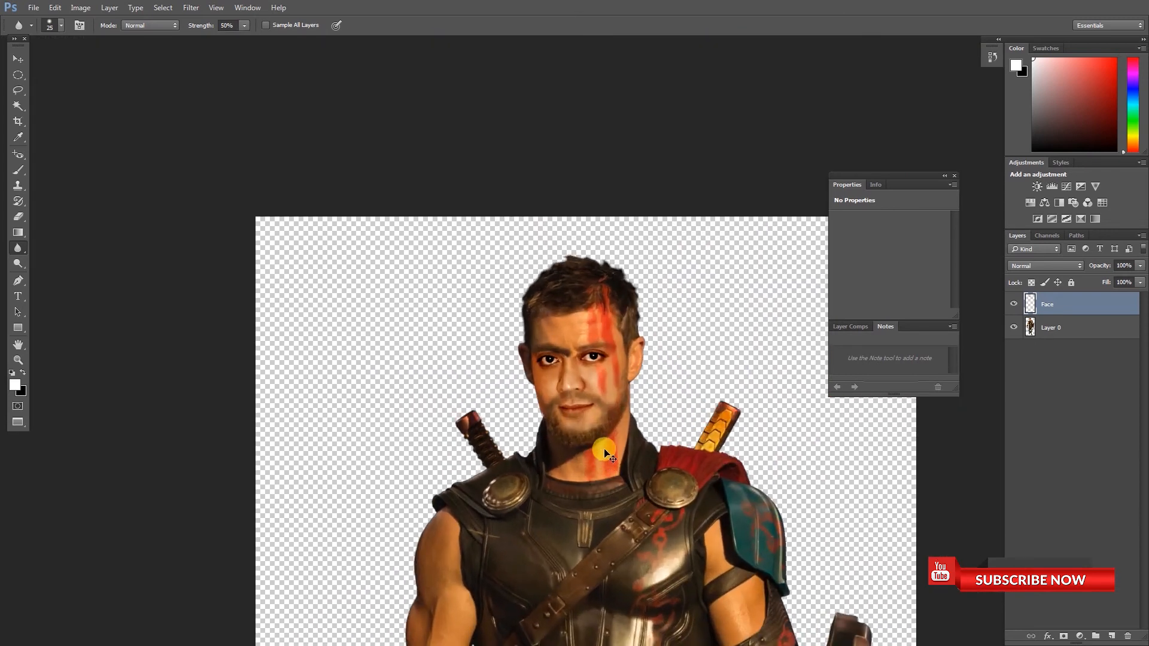
click(1015, 305)
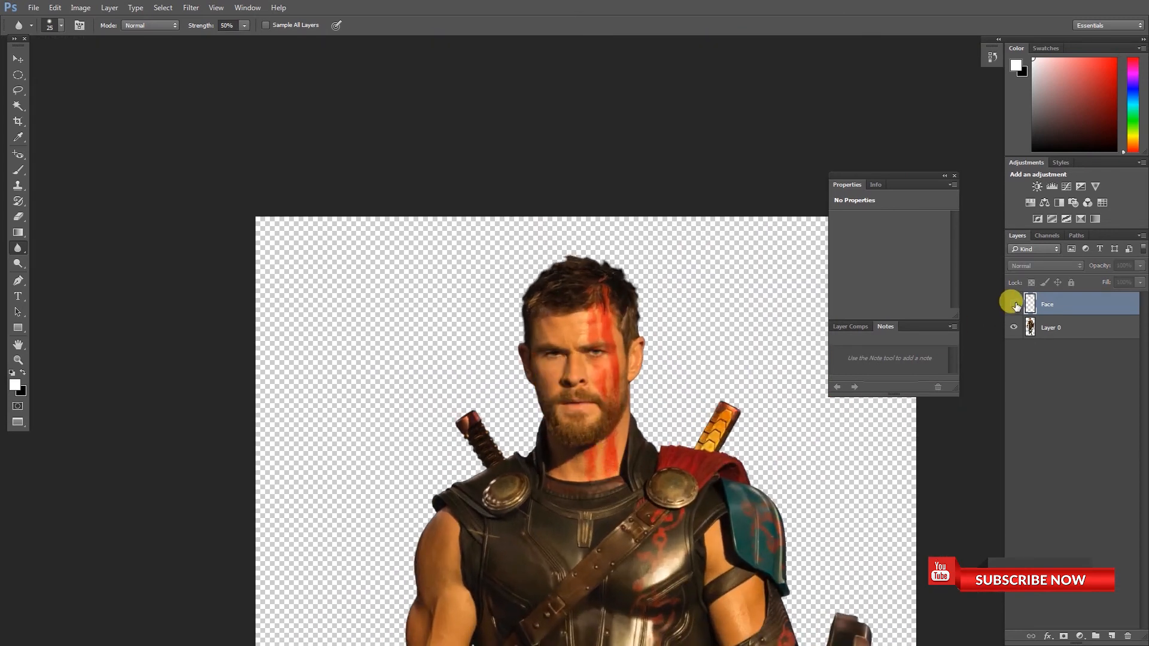
click(1015, 305)
click(1015, 305)
click(1014, 306)
key(ctrl+plus)
key(ctrl+plus)
key(ctrl+plus)
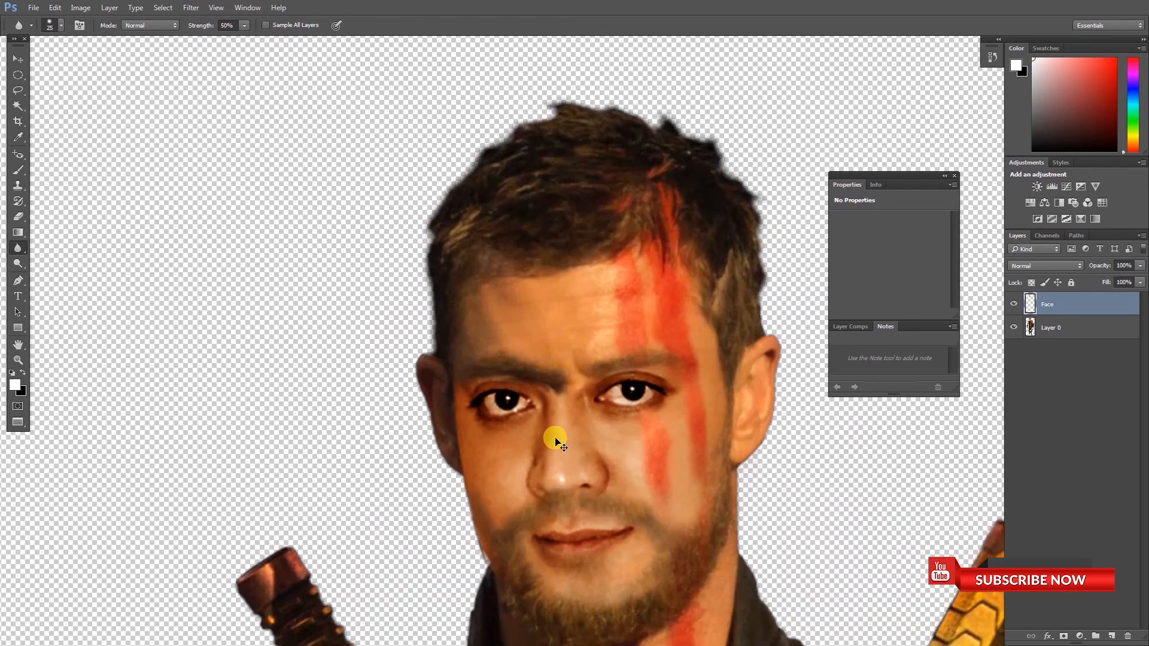
key(ctrl+minus)
key(ctrl+minus)
- Erase the Face layer's hard orange edge along the shadowed cheek and jaw with the 20 px Eraser
key(v)
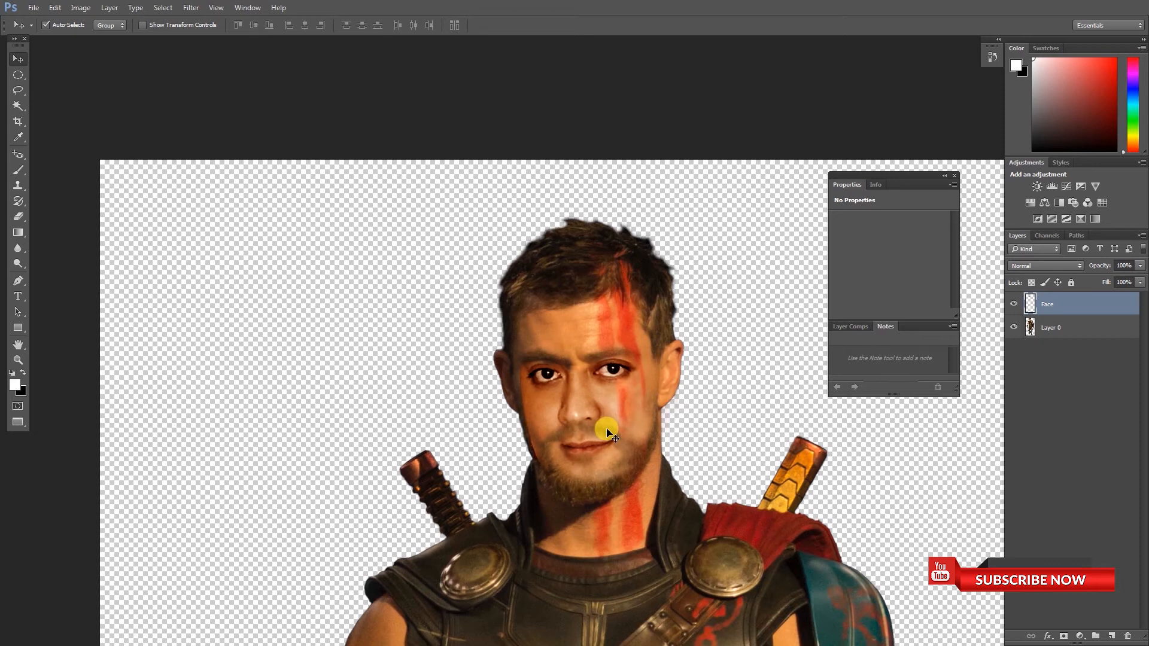
key(ctrl+minus)
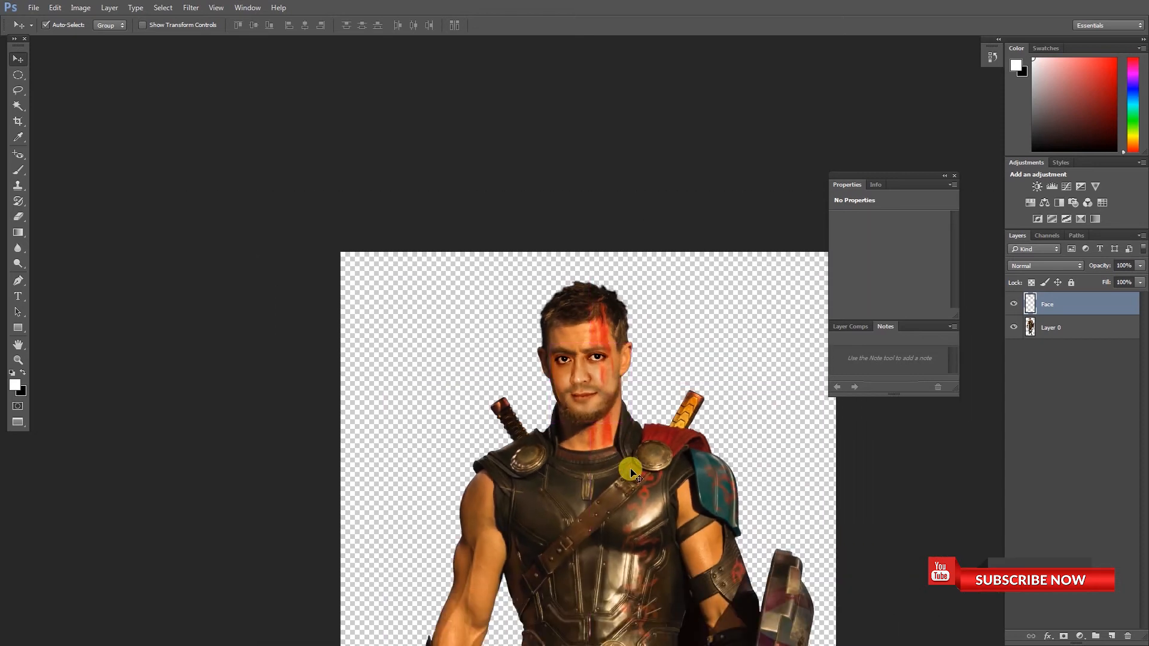
key(ctrl+plus)
key(ctrl+plus)
key(ctrl+plus)
key(ctrl+plus)
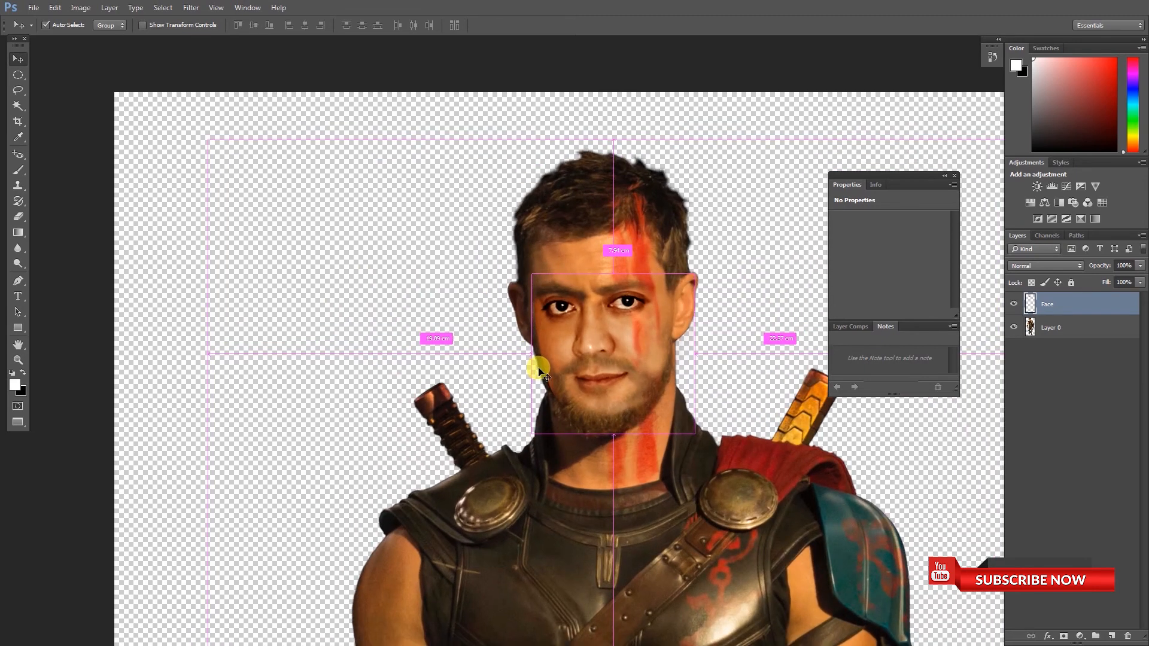
key(ctrl+plus)
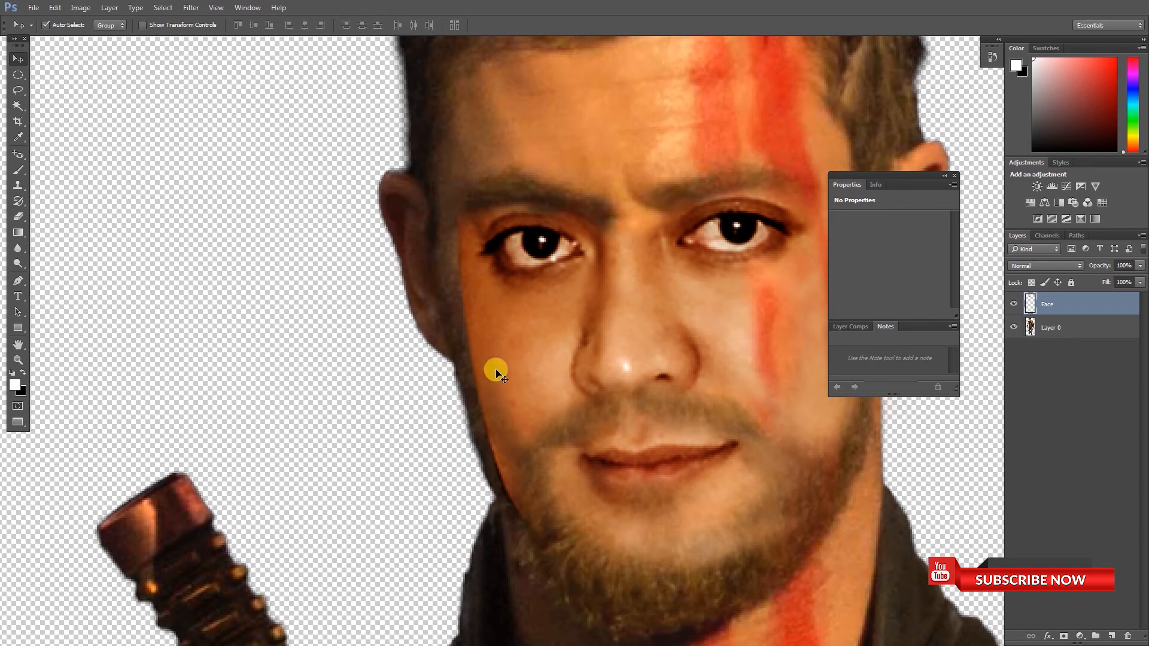
drag(482, 337, 460, 355)
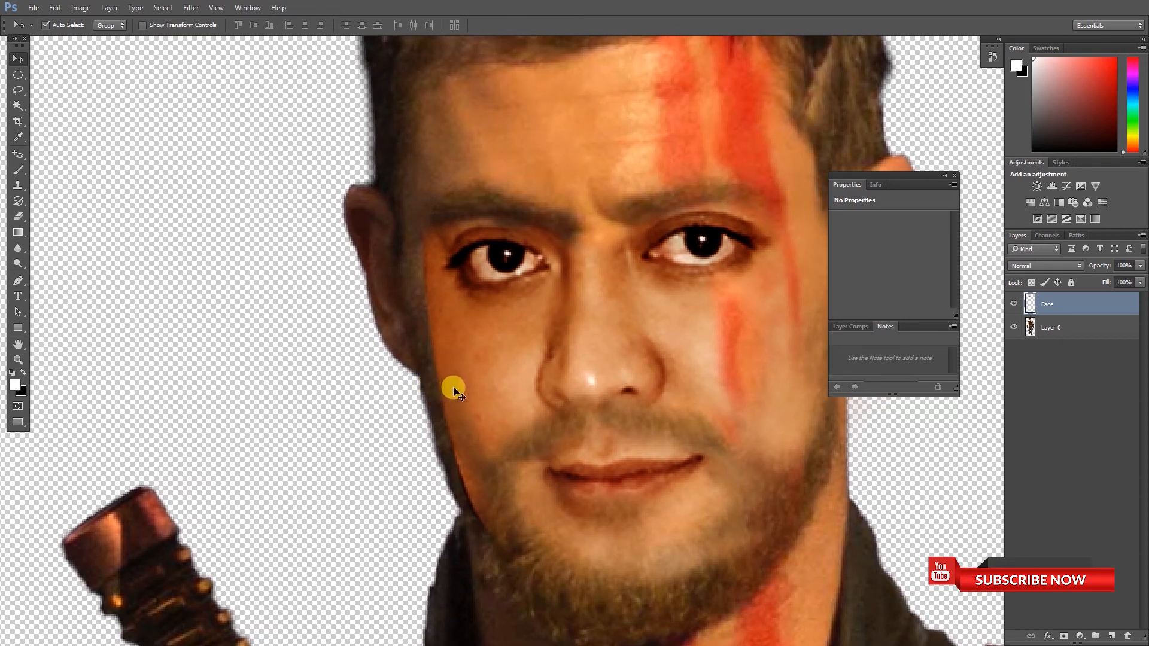
key(p)
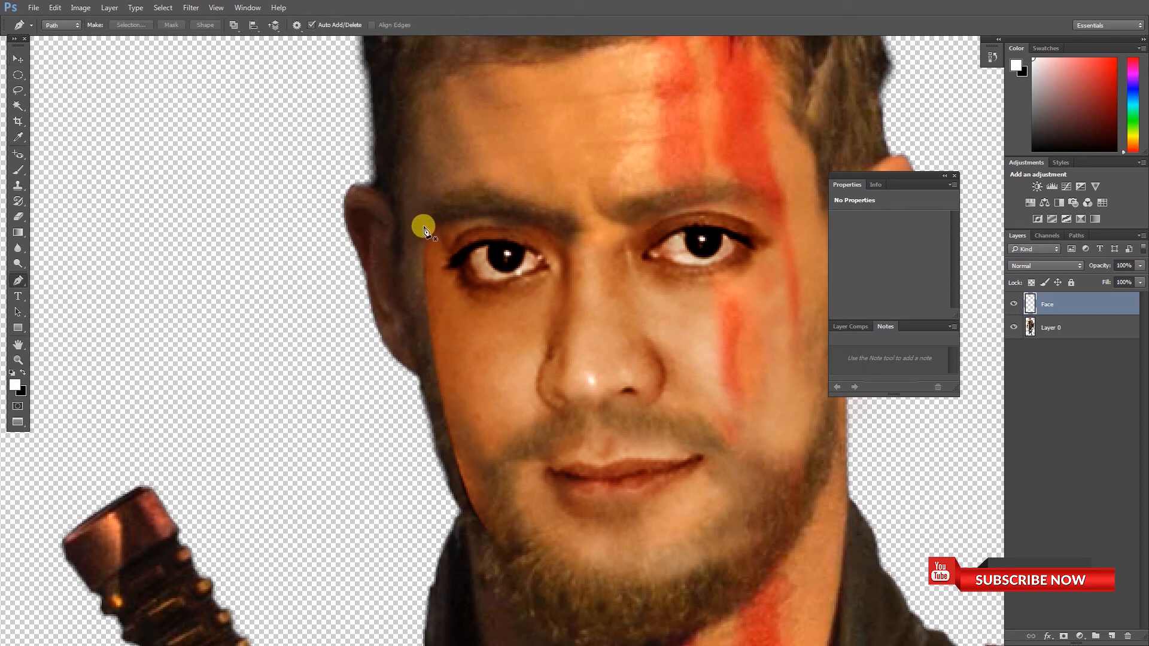
key(e)
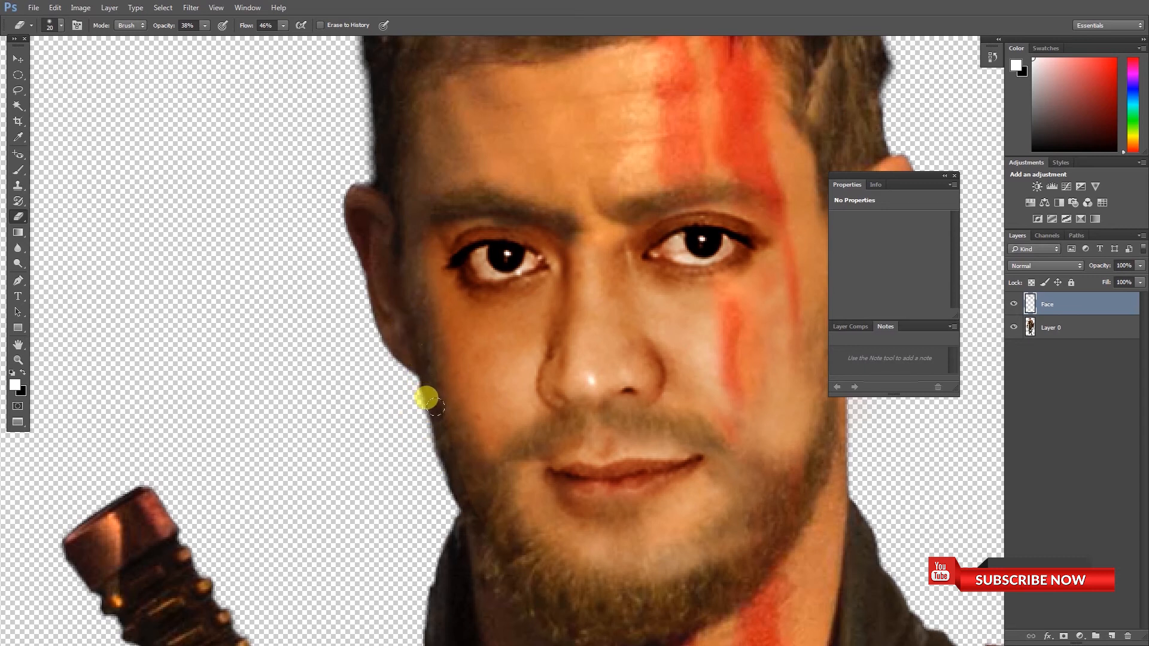
- Examine how the finished face blends with the warrior's full figure, from the whole body to the head and torso
key(ctrl+minus)
key(ctrl+minus)
key(ctrl+minus)
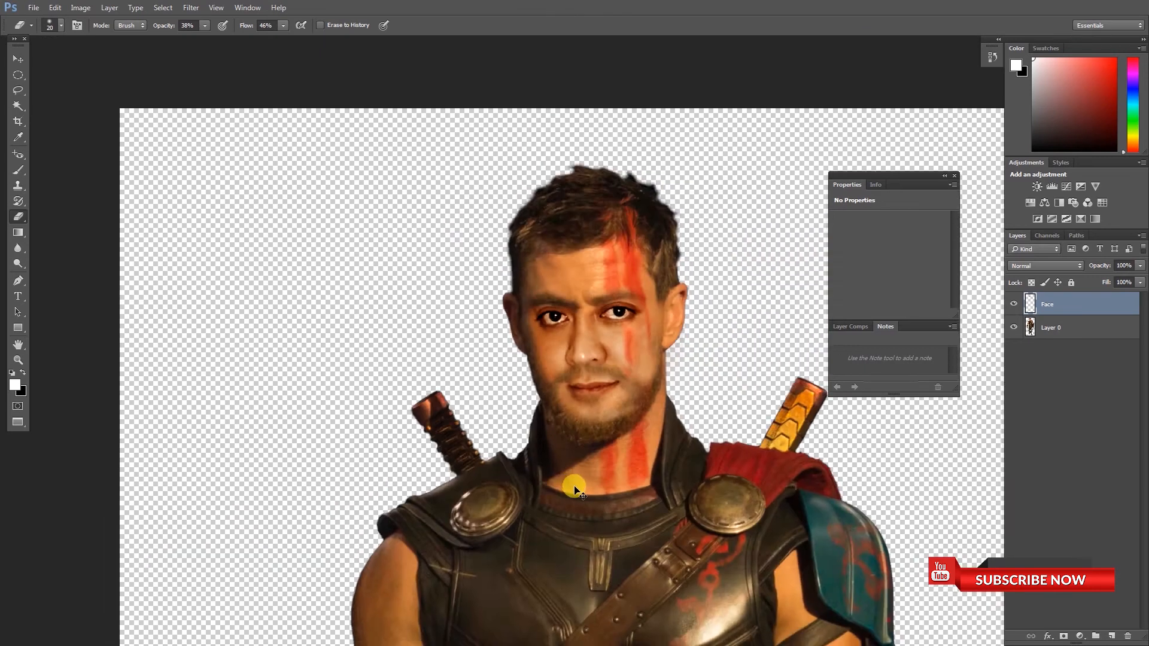
drag(649, 423, 504, 476)
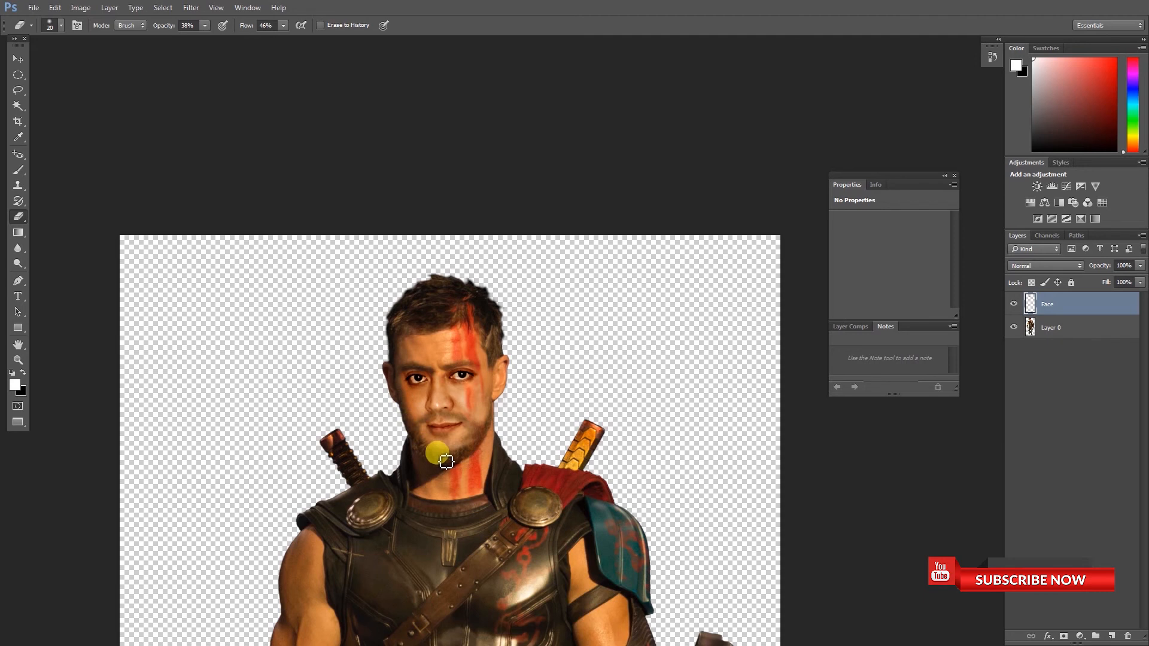
drag(475, 471, 474, 301)
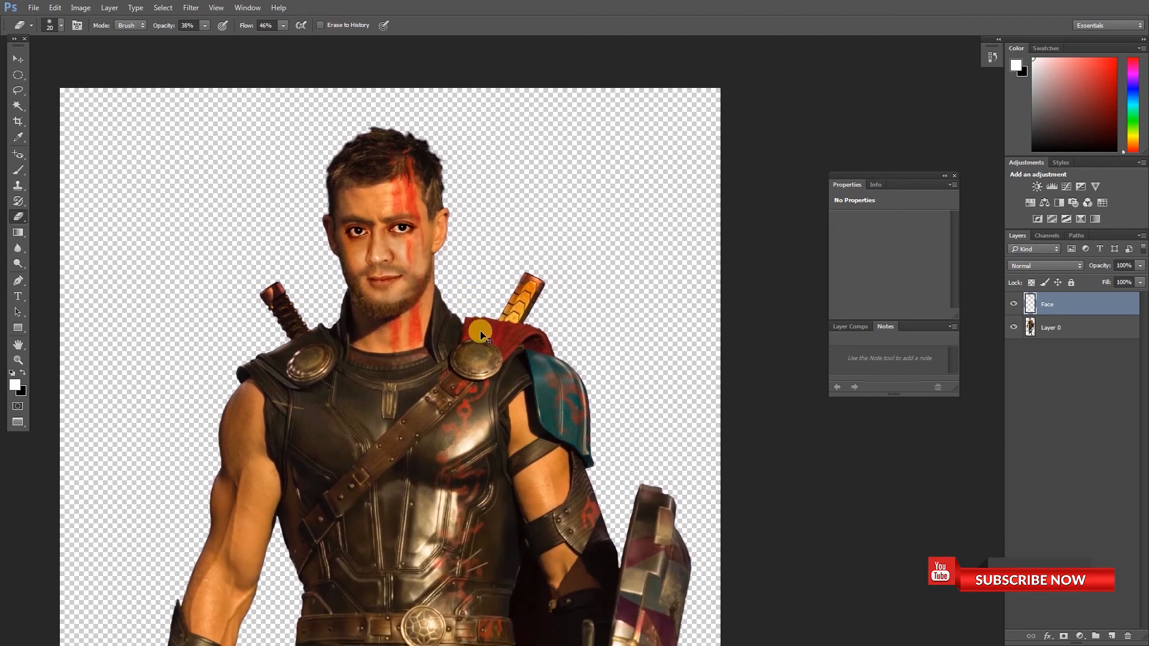
key(ctrl+minus)
key(ctrl+minus)
mouse_move(543, 426)
mouse_down()
mouse_move(509, 238)
mouse_move(492, 376)
mouse_up()
key(z)
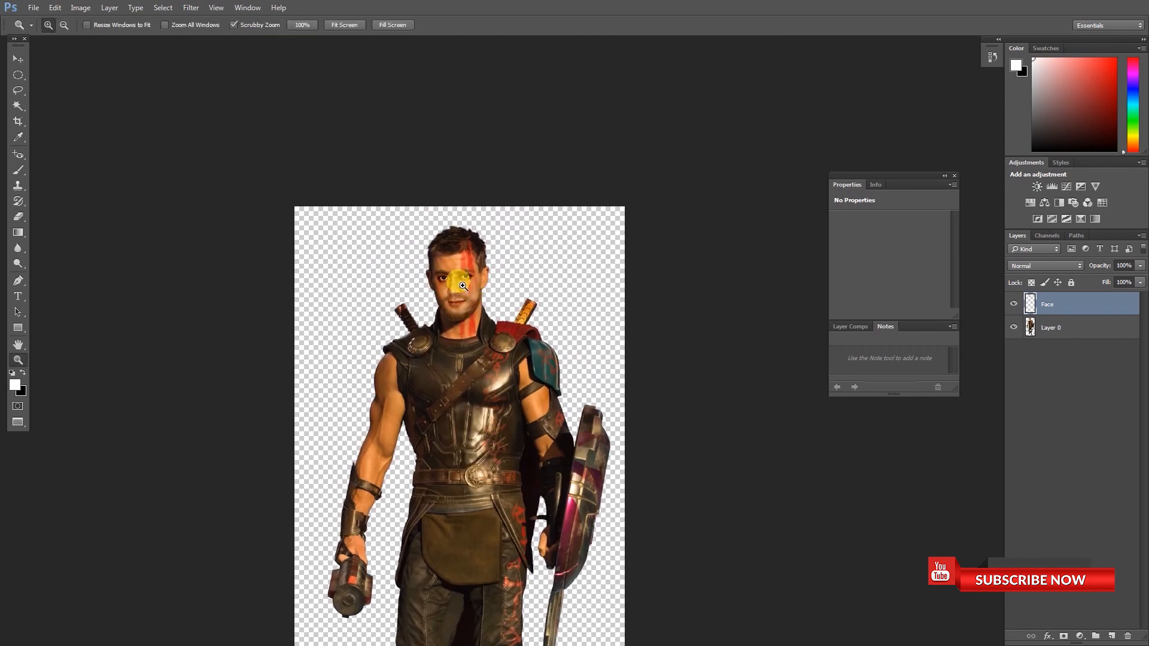
click(463, 286)
click(459, 300)
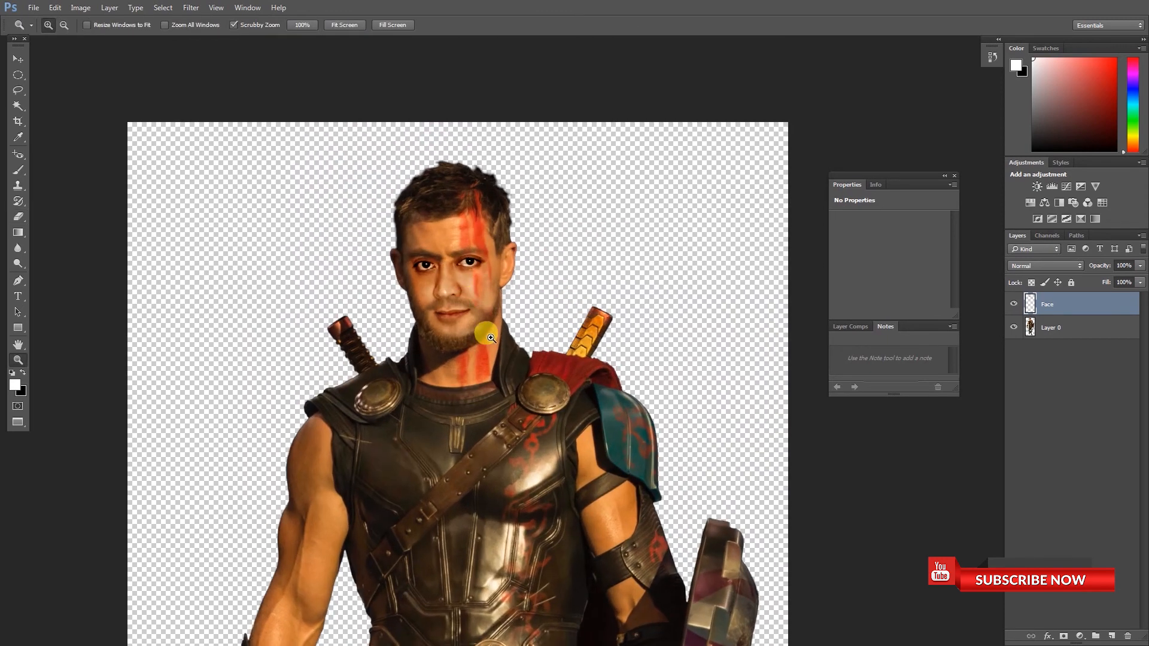
- Examine the blended face's ears, hairline, cheeks and beard up close, and how it sits with the warrior's upper body
click(487, 333)
click(482, 327)
key(e)
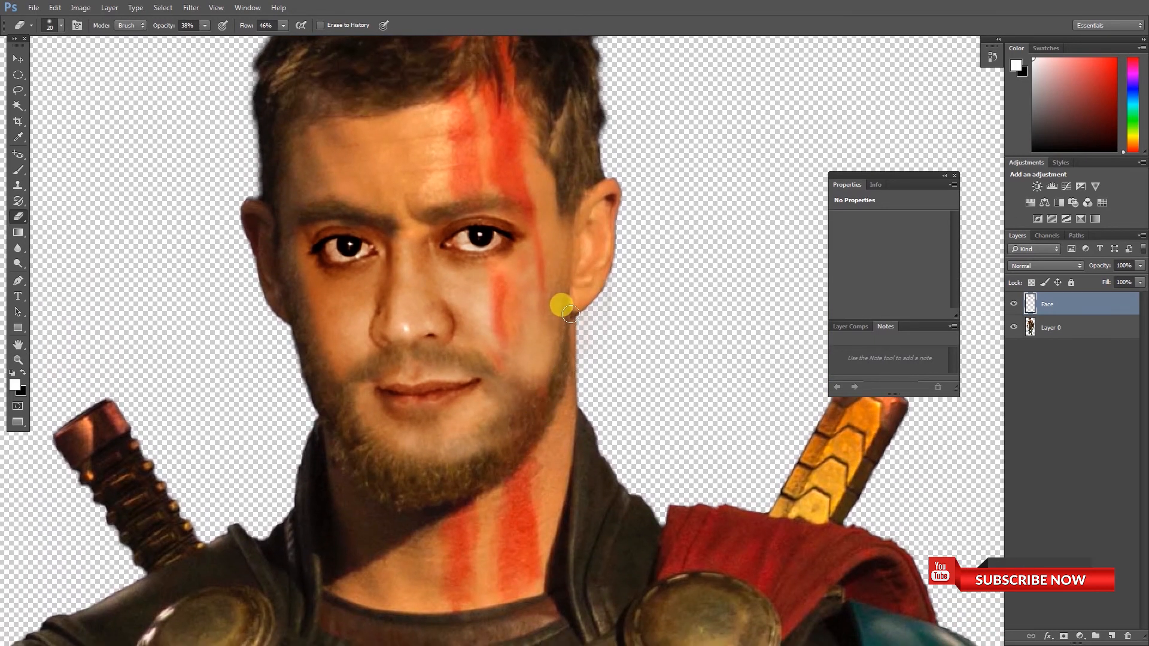
drag(552, 401, 603, 402)
drag(388, 399, 359, 306)
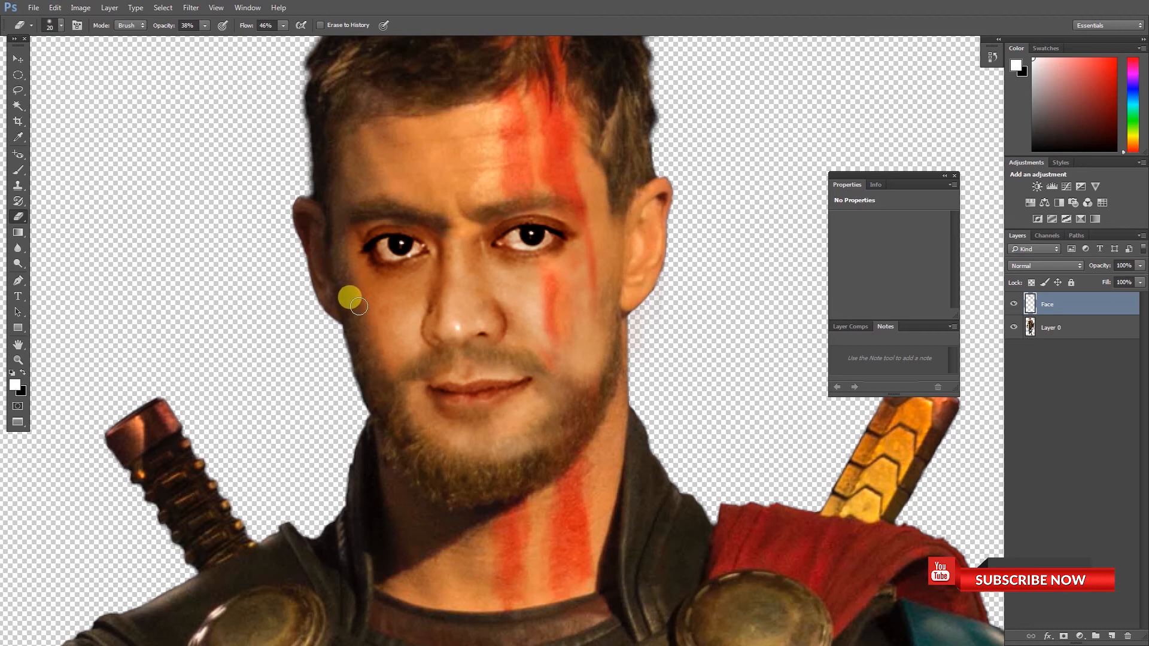
mouse_move(331, 195)
mouse_down()
mouse_move(371, 152)
mouse_move(372, 190)
mouse_up()
drag(372, 191, 322, 205)
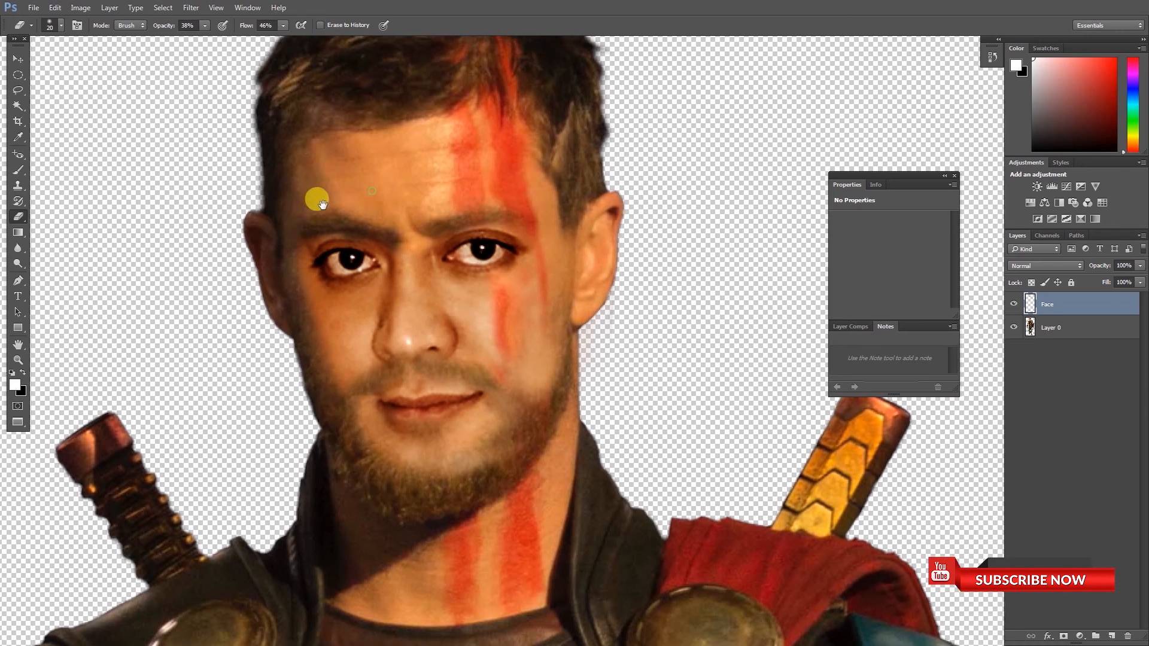
drag(363, 376, 311, 367)
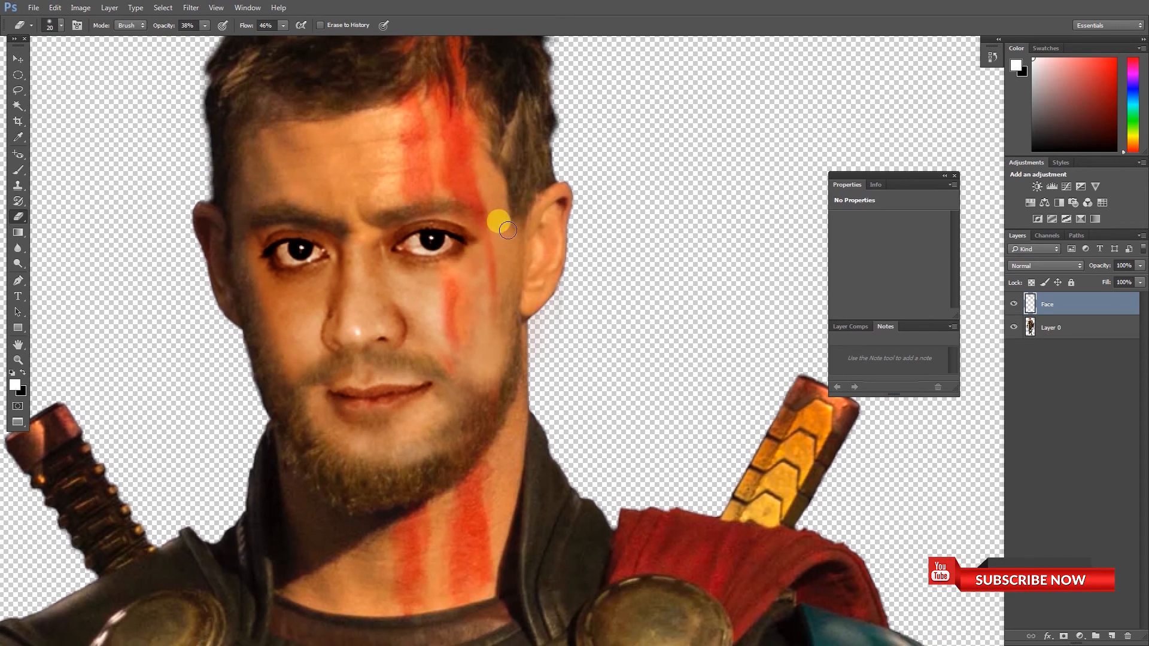
key(ctrl+minus)
key(ctrl+minus)
drag(569, 535, 355, 439)
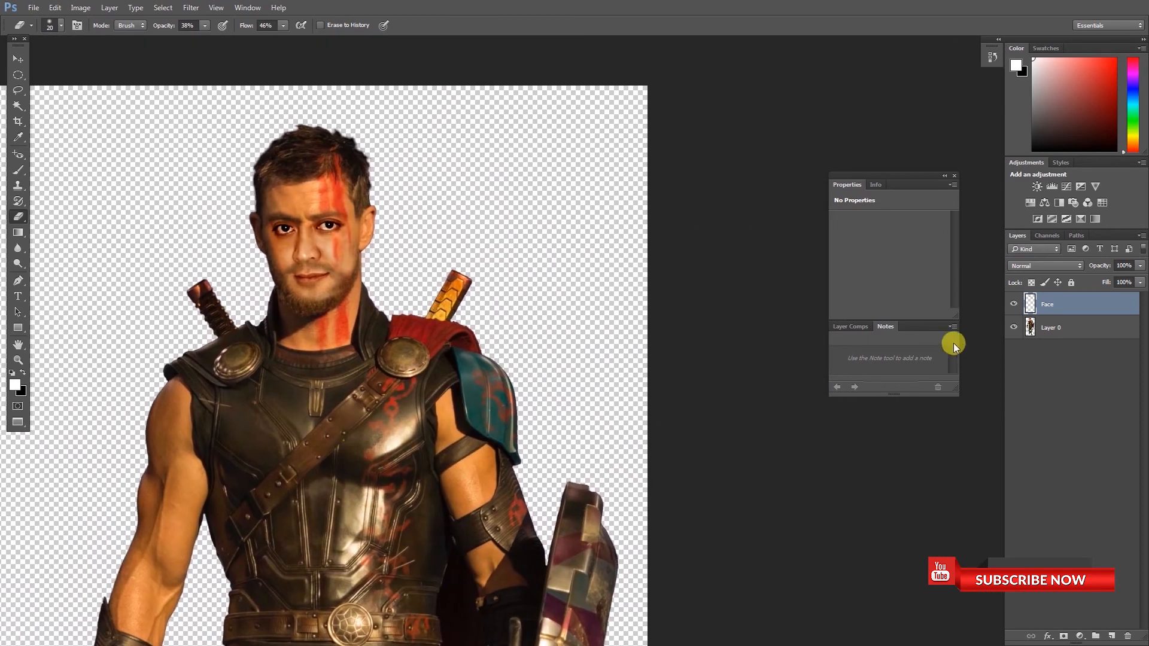
- Compare the face swap with the original warrior by toggling the Face layer's visibility, and view the whole figure
click(1014, 305)
click(1014, 305)
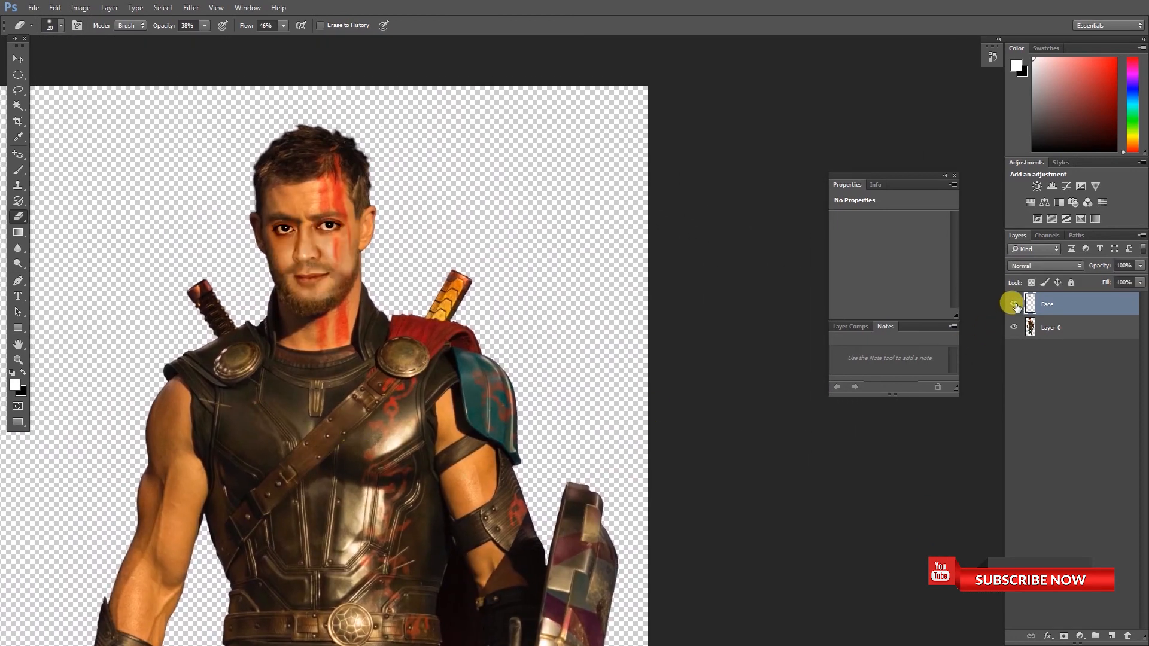
click(1014, 305)
click(1014, 305)
click(1014, 305)
click(1014, 305)
scroll(577, 385, down, 1)
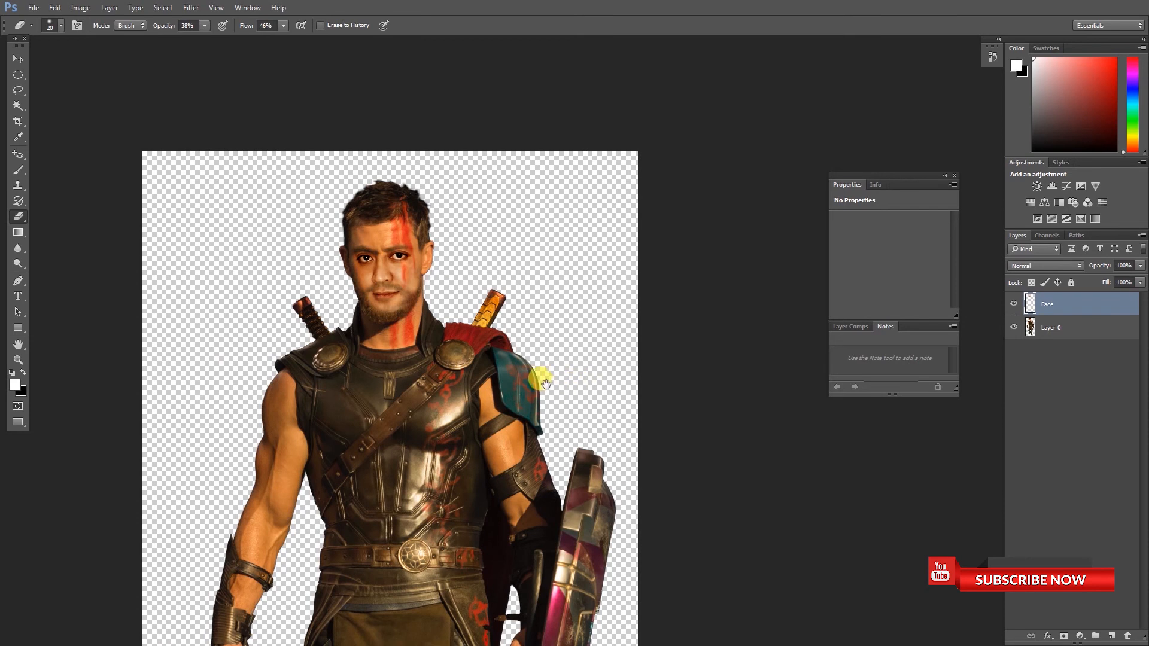
drag(557, 391, 471, 346)
key(f)
key(f)
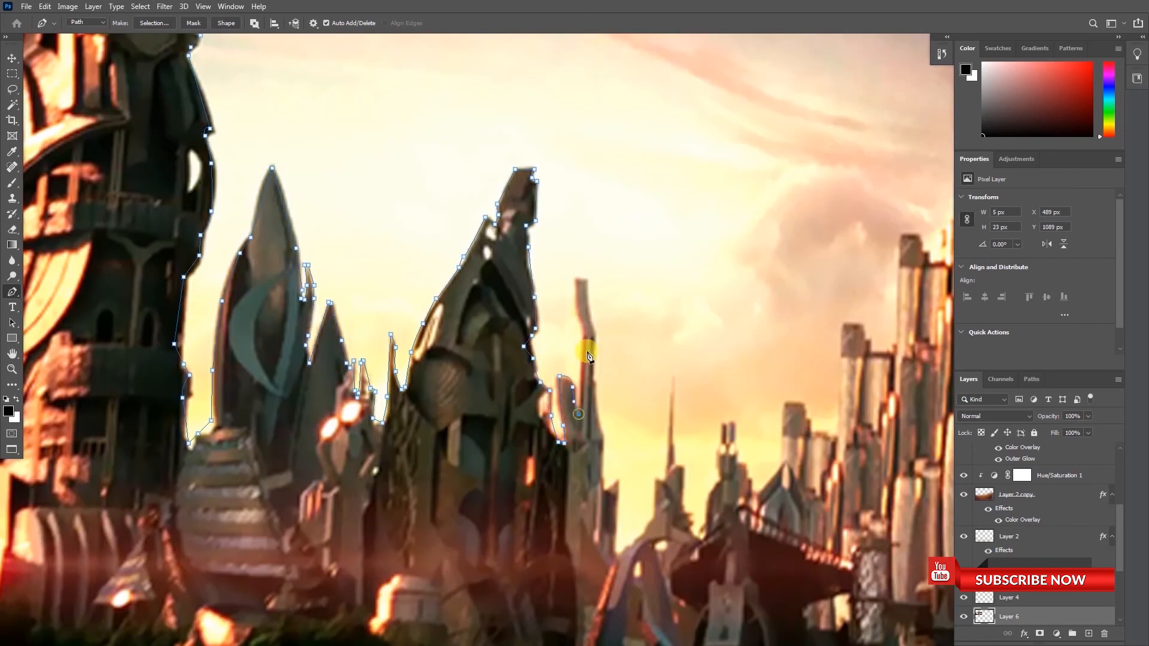
- Extend the Pen path around the thin bent spire beside the city's pointed tower, down its far side
click(583, 335)
click(575, 292)
click(575, 283)
click(583, 282)
click(598, 331)
click(597, 390)
click(602, 431)
click(602, 470)
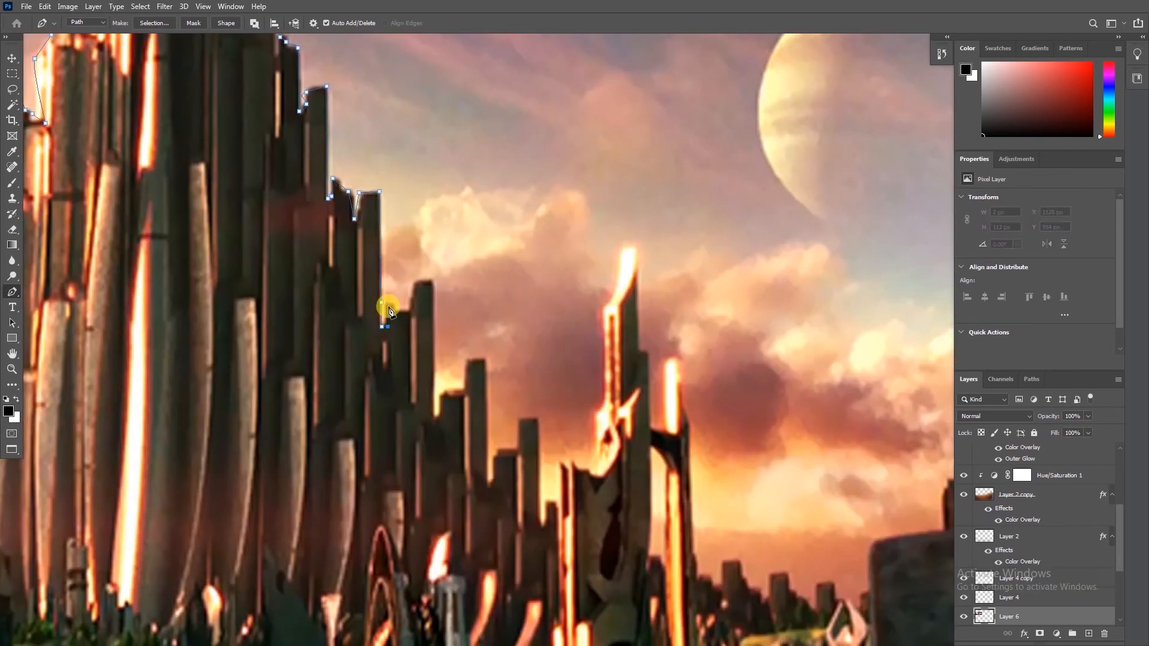
- Trace the stepped tops of the city's shorter columns with the Pen tool, continuing the outline path
click(434, 417)
click(469, 361)
click(497, 455)
click(527, 437)
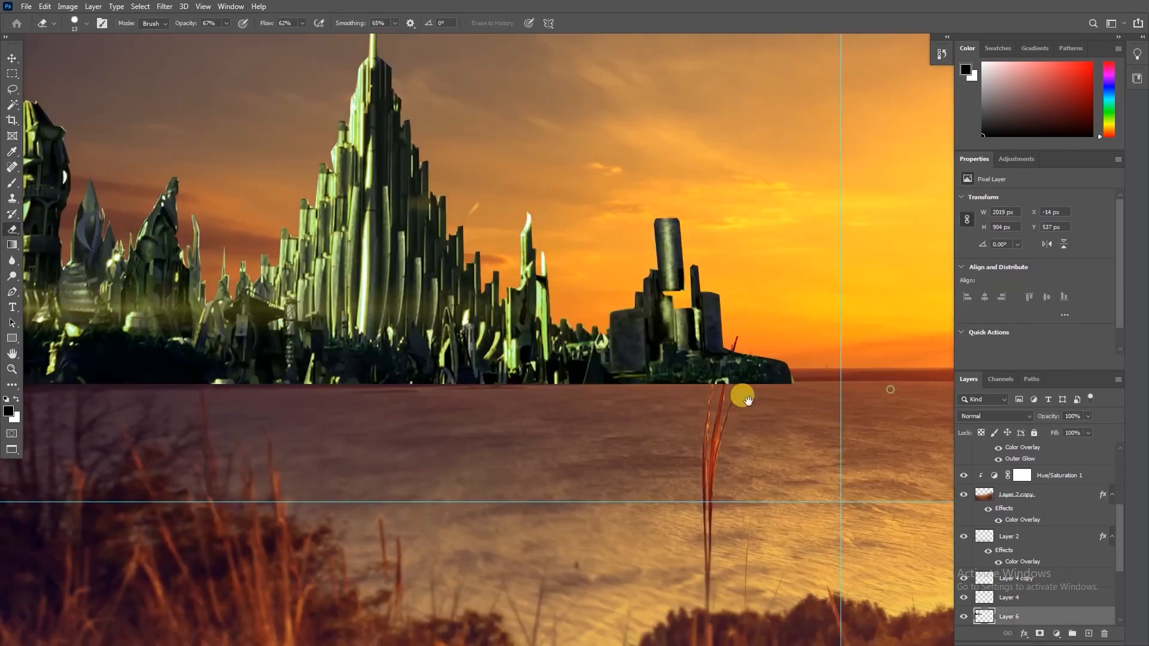
- Erase the city's lower edge along the waterline on Layer 6 and blend it with the Smudge tool at 50% strength
drag(762, 392, 531, 390)
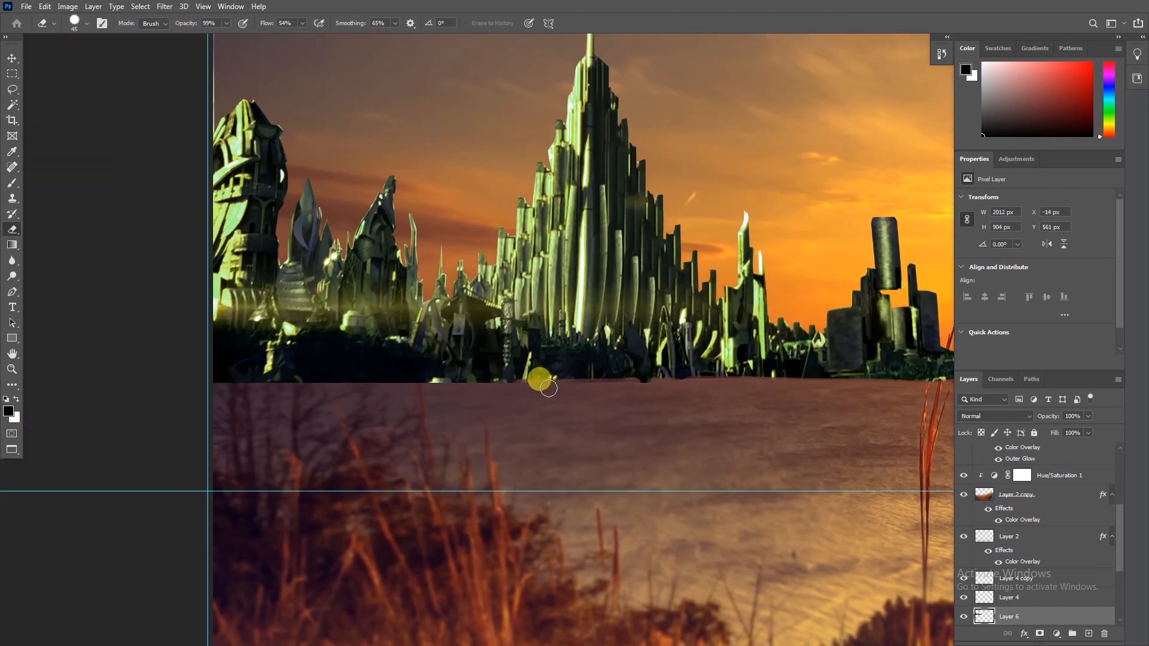
drag(538, 380, 218, 357)
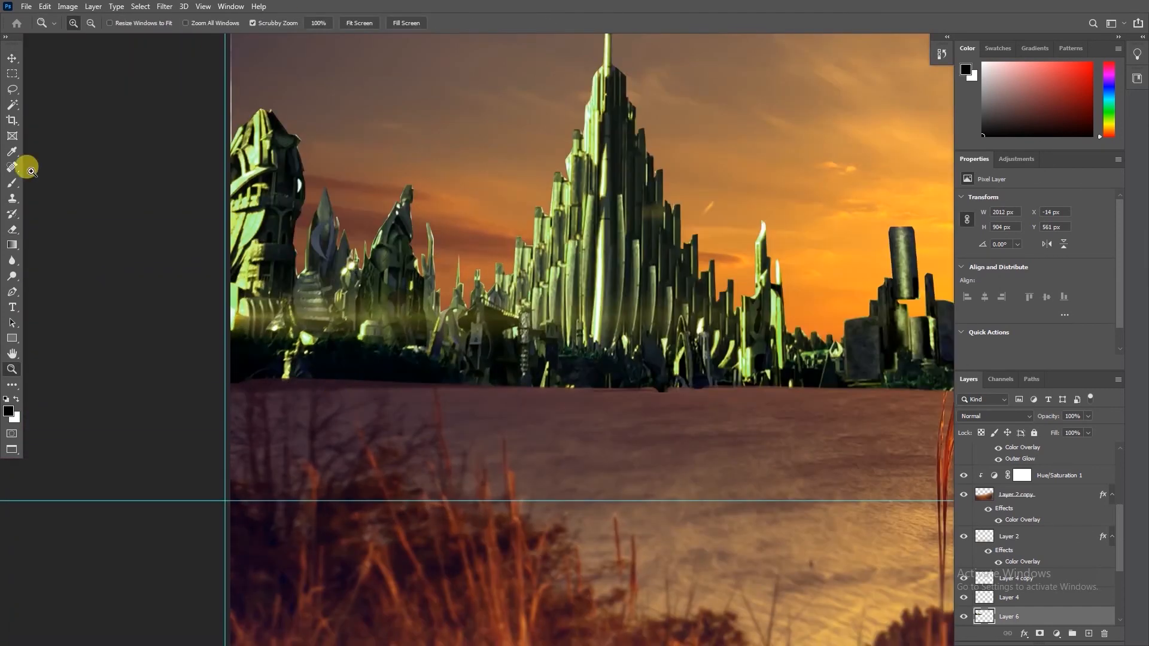
click(11, 261)
drag(299, 376, 545, 387)
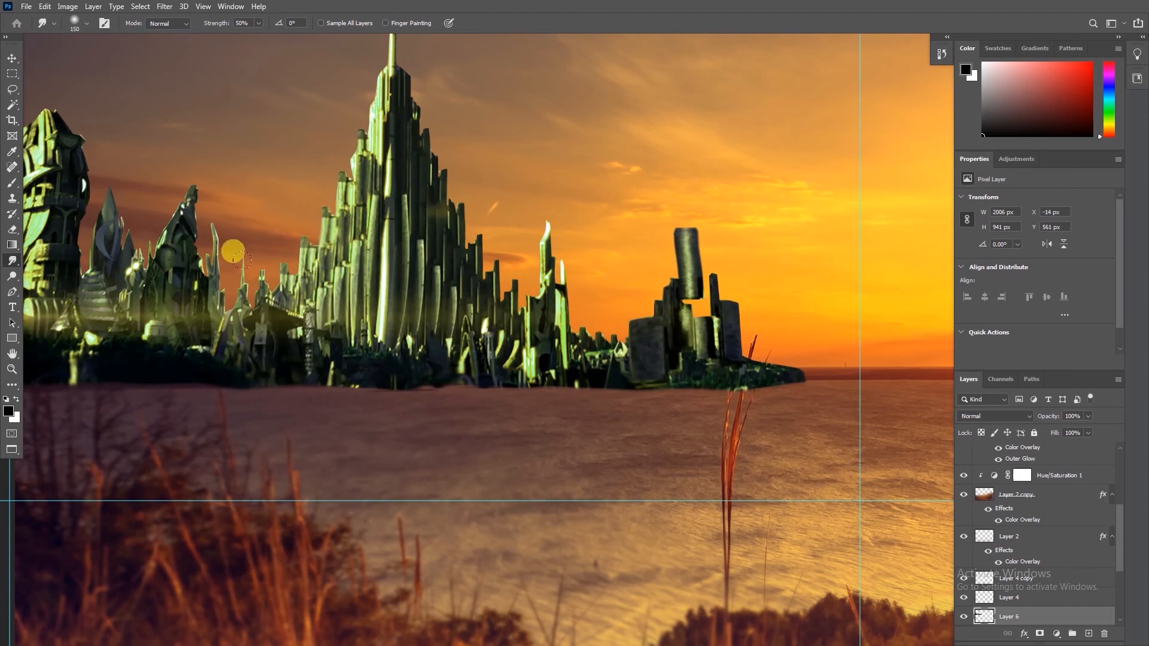
- Select the shoreline strip beneath the city with the Lasso and apply a filter to it
drag(414, 269, 361, 376)
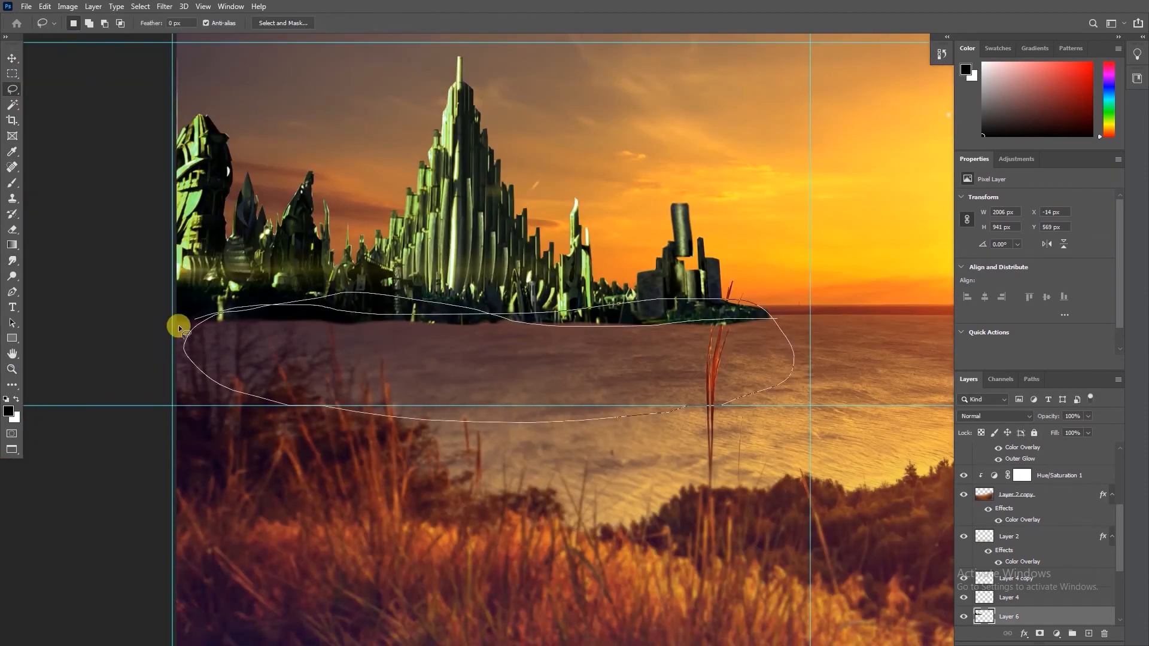
click(164, 6)
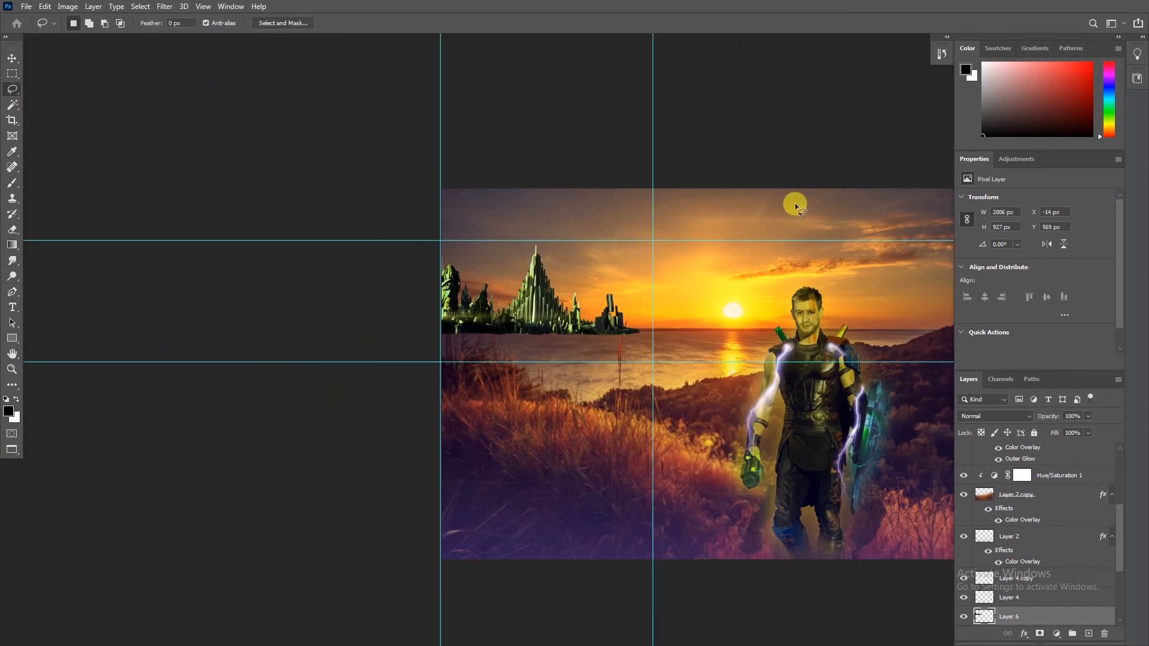
right_click(532, 398)
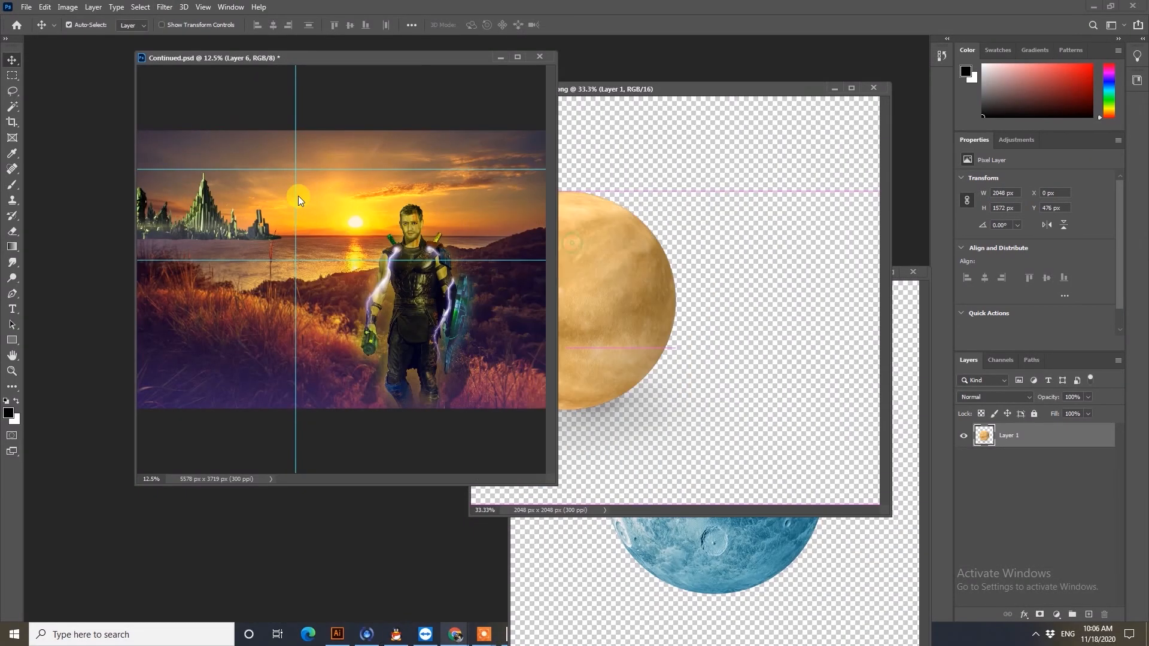
- Place the orange planet in the sky of Continued.psd, scale it down above the city, and set its blend mode to Lighten
drag(336, 202, 288, 219)
key(ctrl+t)
drag(305, 266, 274, 195)
key(Return)
click(1029, 409)
click(1011, 430)
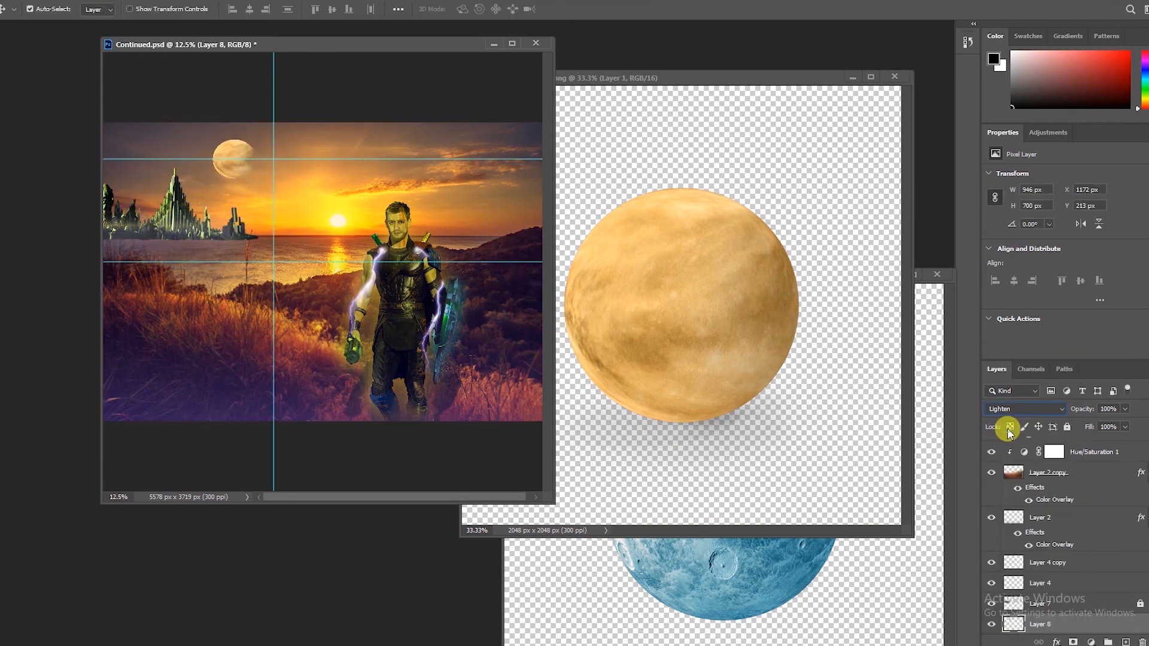
- Transform the orange planet into a smaller disc in the sky above the city
ctrl+click(256, 168)
ctrl+click(256, 167)
ctrl+click(255, 168)
drag(239, 126, 344, 189)
key(ctrl+t)
drag(210, 237, 293, 170)
key(Return)
- Draw a curved Pen path over the orange planet's lower-right part and convert it to a selection
key(l)
key(ctrl+d)
key(p)
click(405, 117)
drag(246, 251, 247, 251)
drag(372, 275, 410, 281)
click(433, 265)
drag(486, 145, 456, 124)
right_click(419, 118)
click(461, 172)
text(2)
click(632, 168)
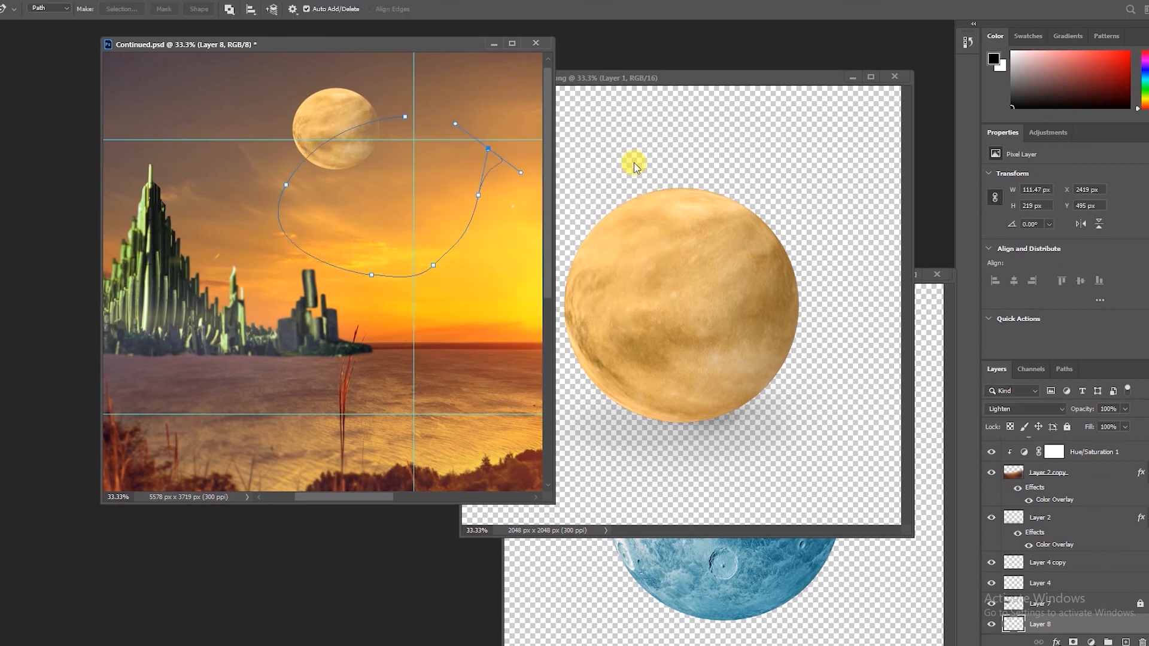
- Feather the selection and delete the orange planet's lower-right part so it fades into the sky
key(l)
right_click(397, 152)
click(433, 190)
click(629, 197)
key(Delete)
key(ctrl+d)
- Close the orange planet's document and bring the blue planet into Continued.psd
key(v)
click(894, 77)
key(ctrl+minus)
key(ctrl+minus)
click(736, 448)
drag(736, 449, 352, 191)
- Close the blue planet's document and maximise the Continued.psd window
click(560, 243)
click(539, 517)
click(938, 275)
click(573, 234)
click(512, 43)
- Scale the blue planet to 313 × 259 px beside the orange one and set its blend mode to Lighten
drag(530, 262, 575, 226)
key(ctrl+t)
drag(615, 161, 518, 147)
key(Return)
key(f)
key(Tab)
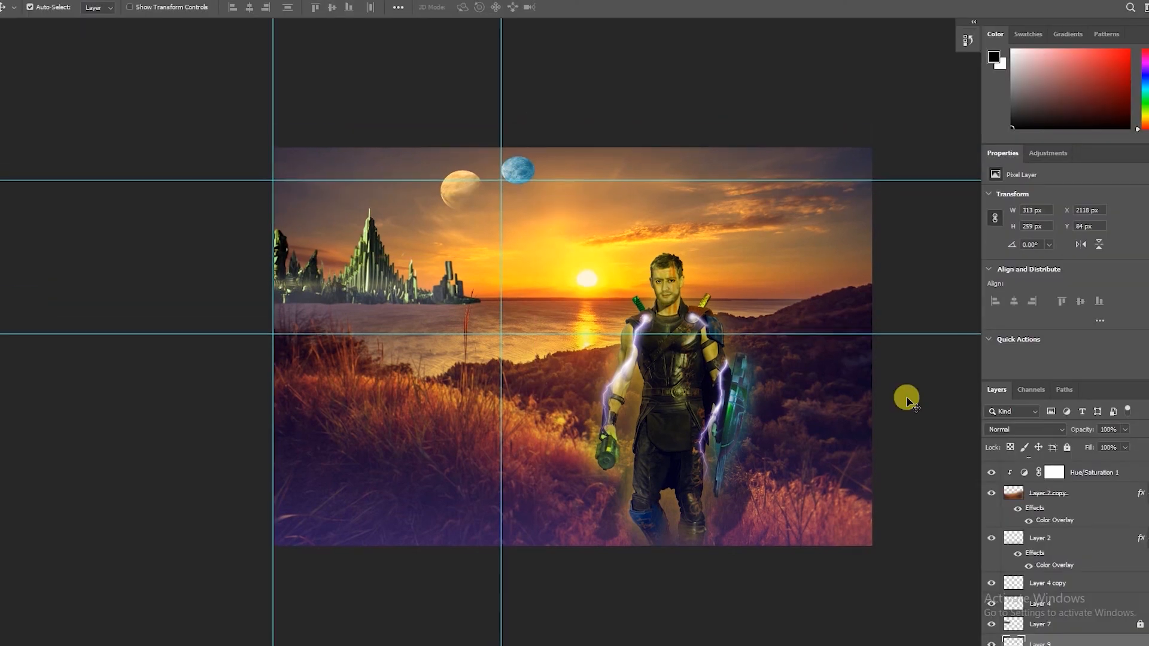
click(1015, 429)
click(1012, 430)
key(Tab)
key(Tab)
- Stretch the blue planet vertically to a height of 293 px
ctrl+click(520, 181)
ctrl+click(520, 180)
ctrl+click(519, 180)
key(ctrl+t)
drag(510, 192, 512, 203)
key(Return)
- Draw a closed Pen path over the blue planet's lower-right part and the adjoining sky, and convert it to a selection
key(p)
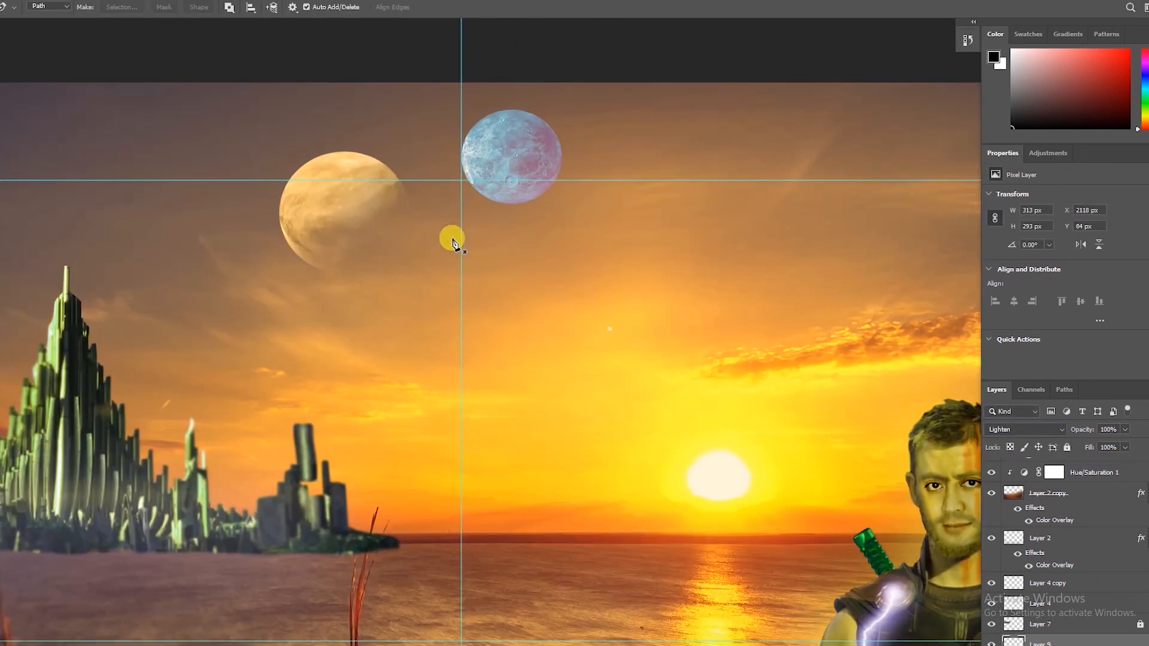
click(492, 227)
click(576, 143)
click(709, 180)
click(697, 230)
click(485, 248)
click(493, 226)
right_click(489, 187)
click(532, 258)
click(633, 163)
- Feather the selection, delete the blue planet's lower-right part so it fades into the sky, and deselect
right_click(593, 183)
click(595, 218)
click(636, 195)
key(ctrl+minus)
key(ctrl+minus)
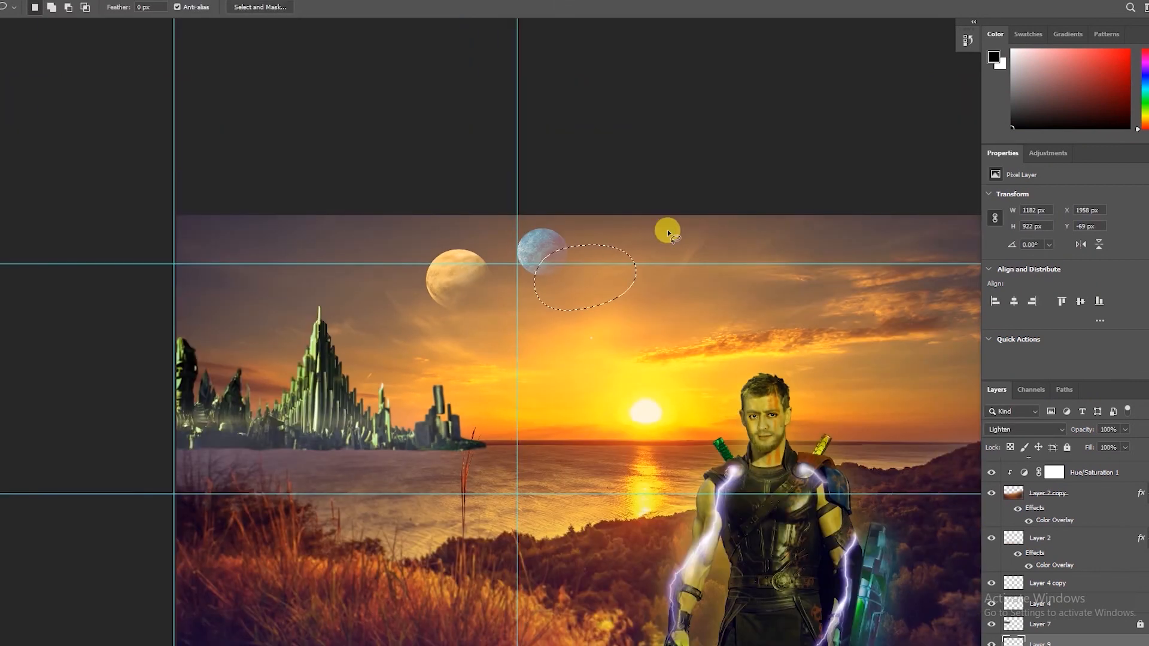
key(ctrl+minus)
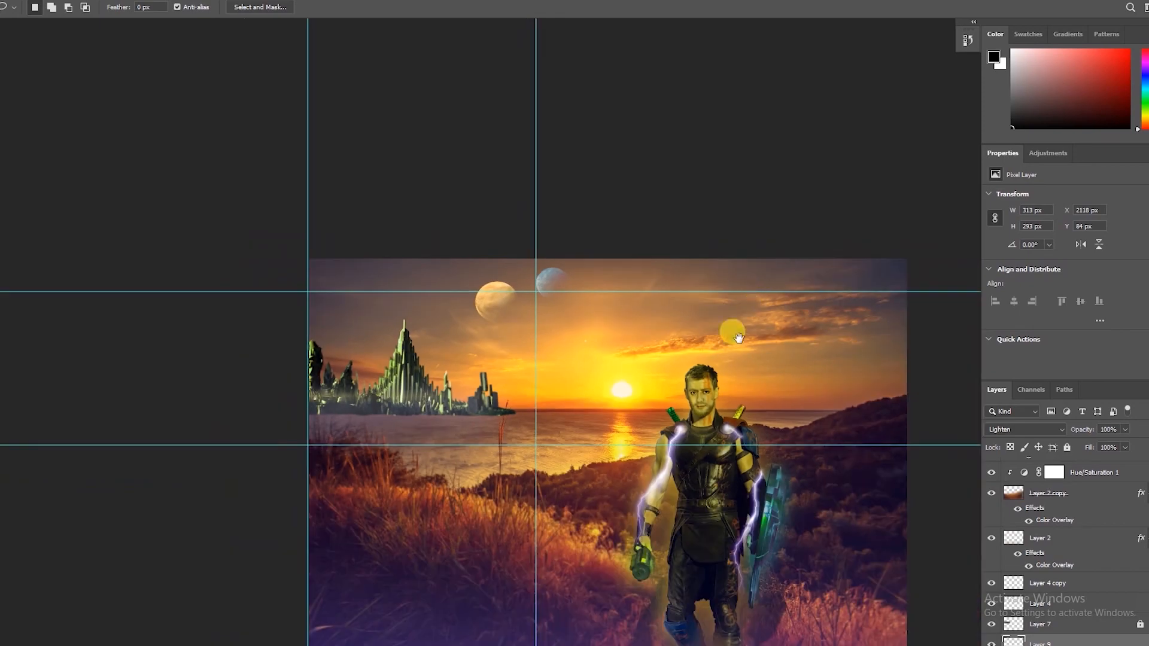